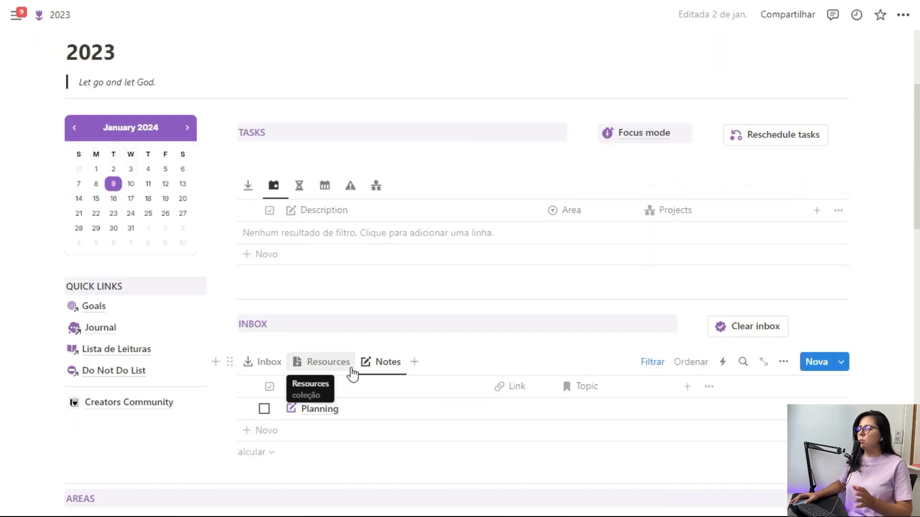
# Step: Review the 2023 page's sections: tasks, inbox, quick links, areas, projects and the agenda calendar
pyautogui.scroll(-4, 369, 369)
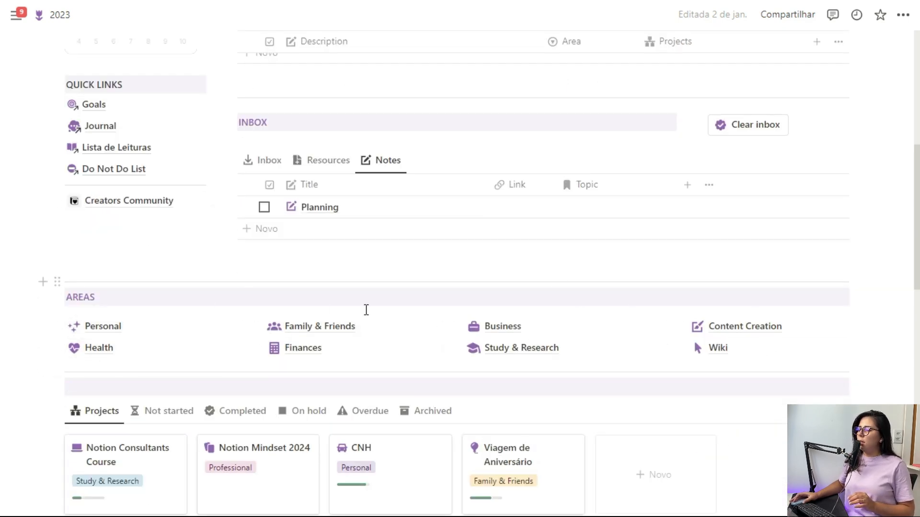
pyautogui.scroll(-1, 143, 293)
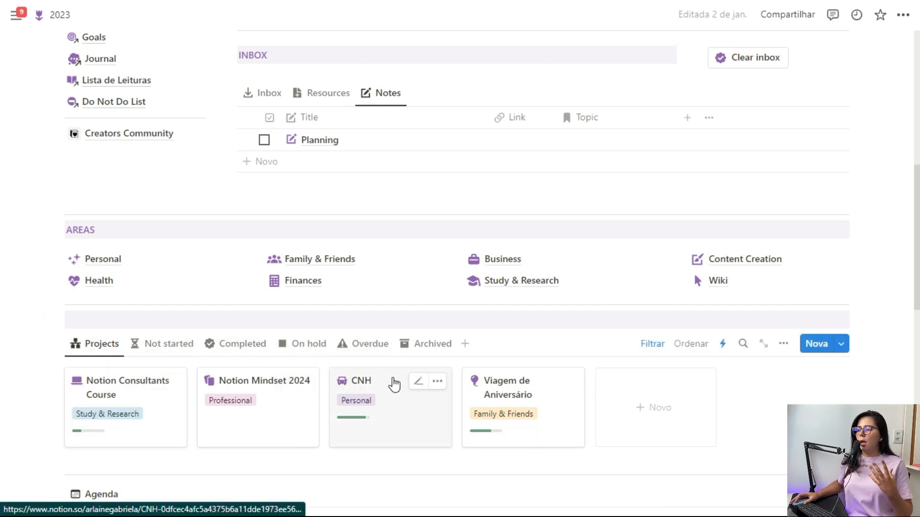
pyautogui.scroll(-8, 403, 357)
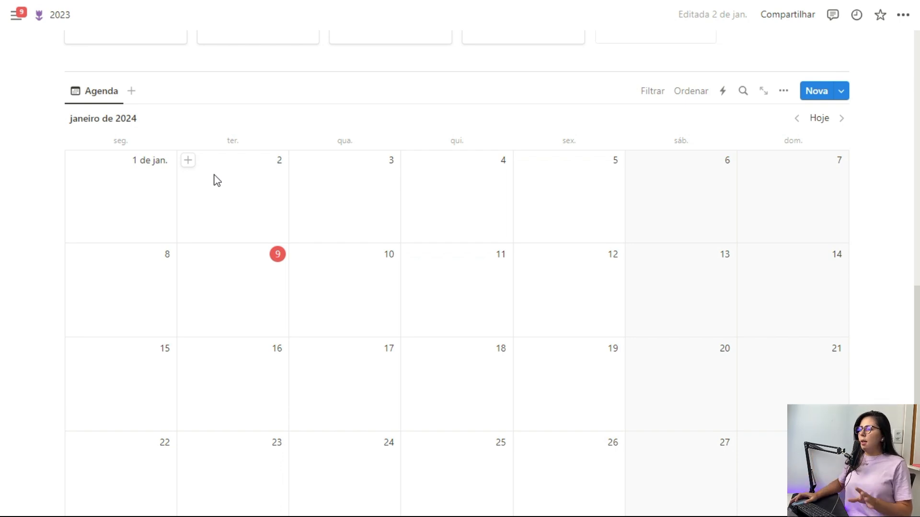
pyautogui.scroll(8, 216, 180)
pyautogui.scroll(5, 217, 180)
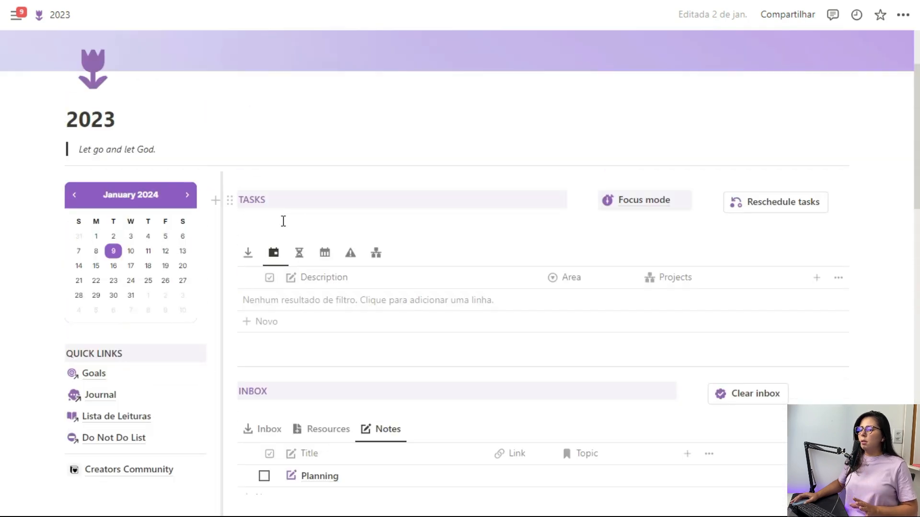
pyautogui.scroll(-3, 283, 221)
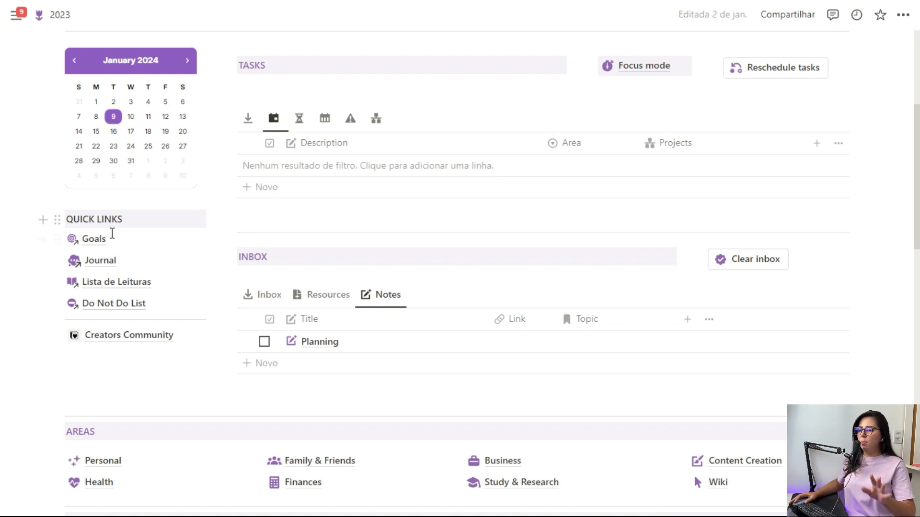
pyautogui.scroll(3, 120, 364)
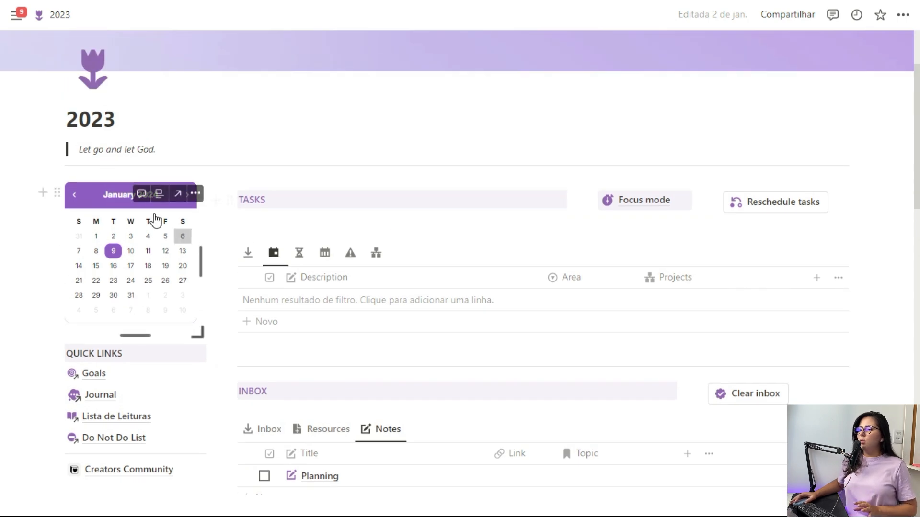
pyautogui.scroll(3, 290, 181)
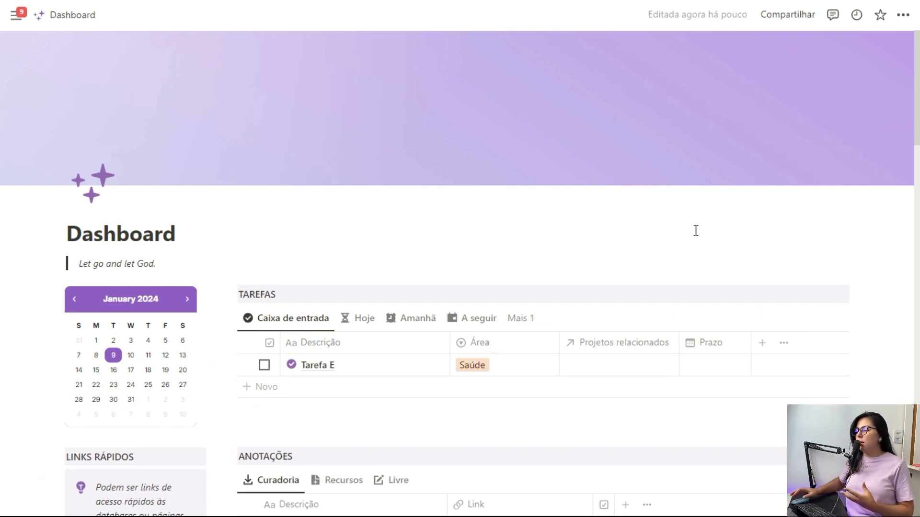
# Step: Look through the Dashboard page's Tarefas, Anotações, Links Rápidos, Áreas, Projetos and Calendário sections
pyautogui.scroll(-3, 471, 254)
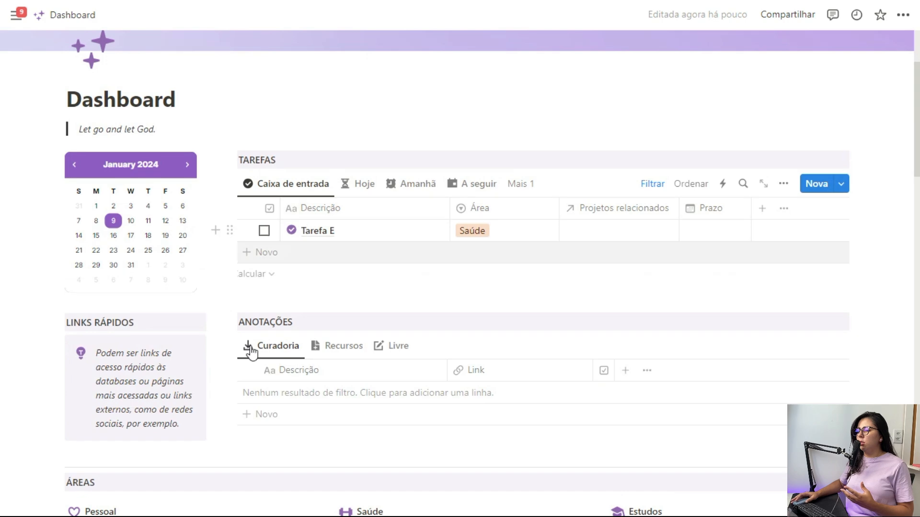
pyautogui.scroll(-3, 396, 269)
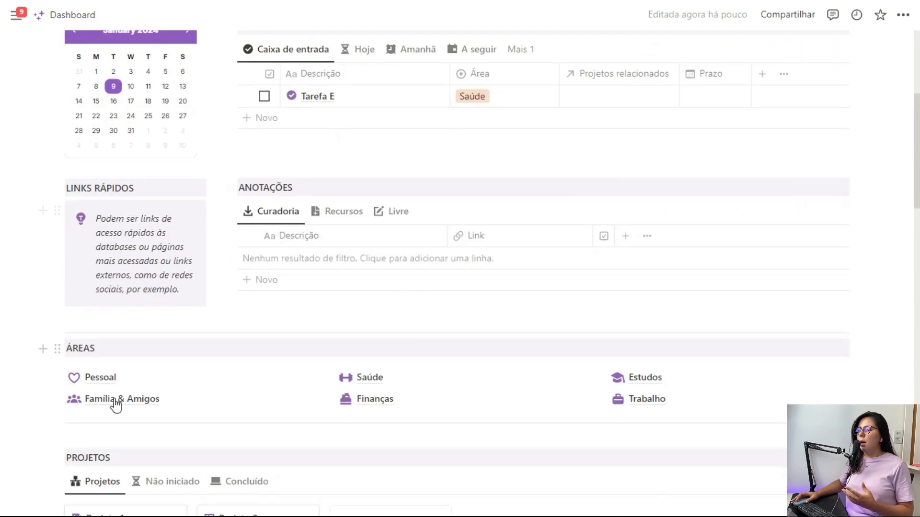
pyautogui.scroll(-3, 268, 243)
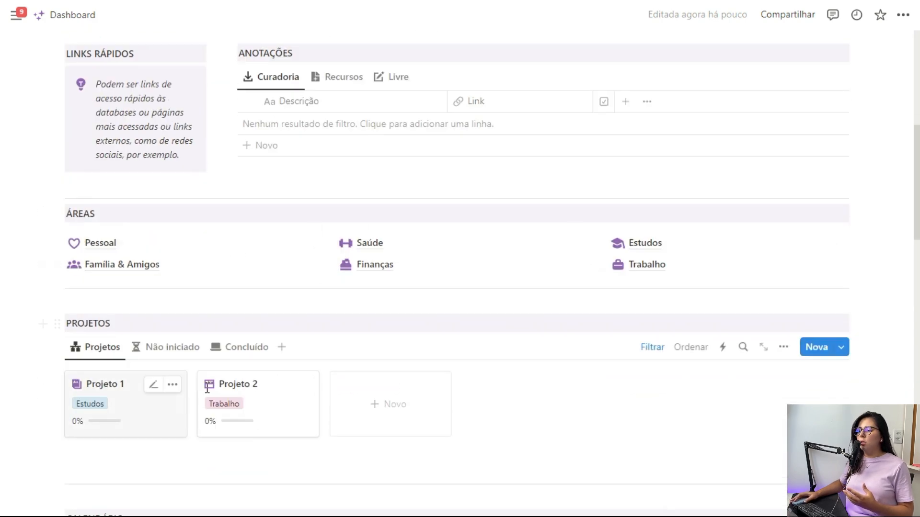
pyautogui.scroll(-4, 472, 248)
pyautogui.scroll(-6, 472, 247)
pyautogui.scroll(15, 468, 335)
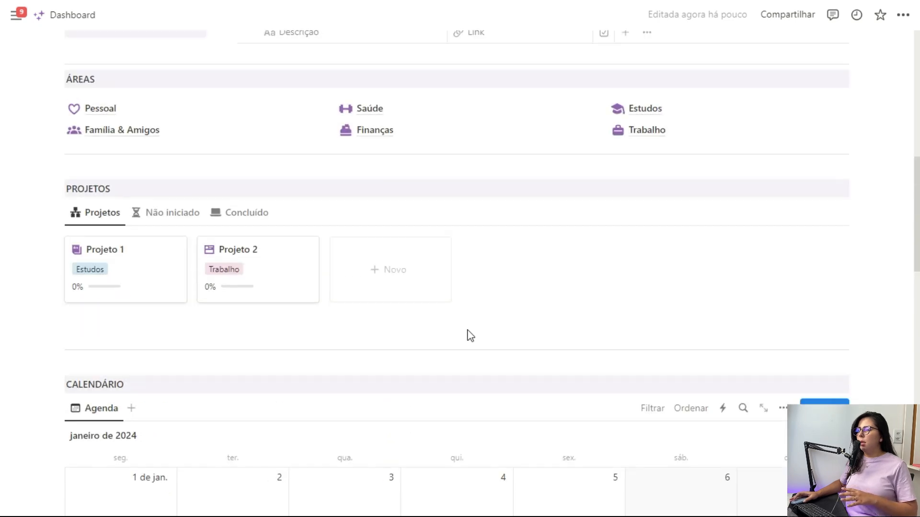
pyautogui.scroll(3, 462, 261)
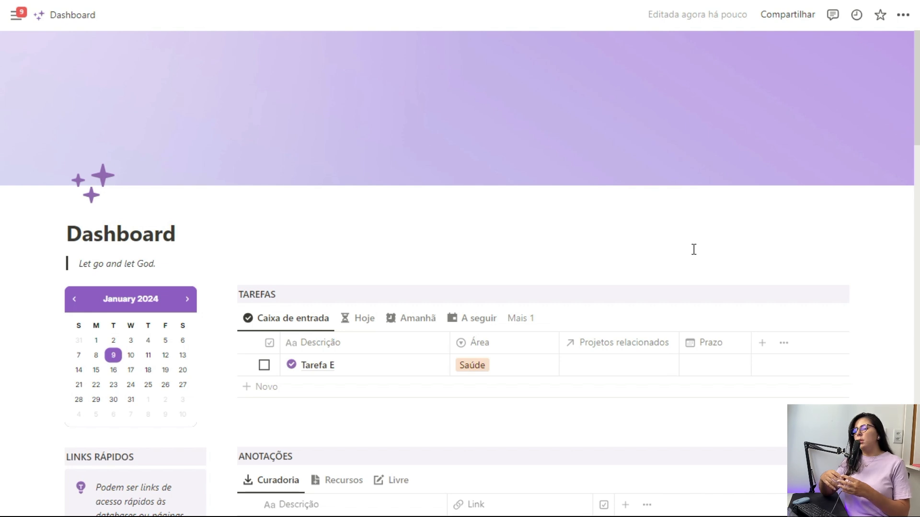
pyautogui.scroll(-2, 675, 216)
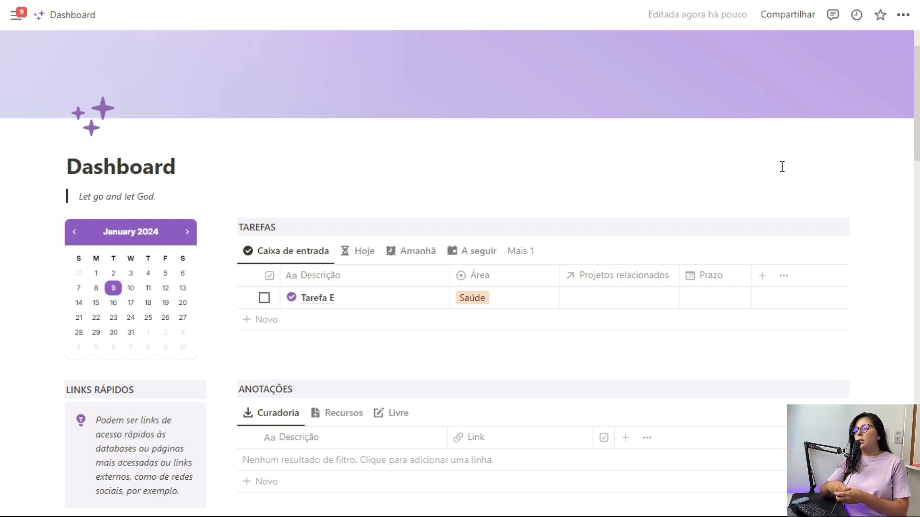
pyautogui.scroll(2, 781, 166)
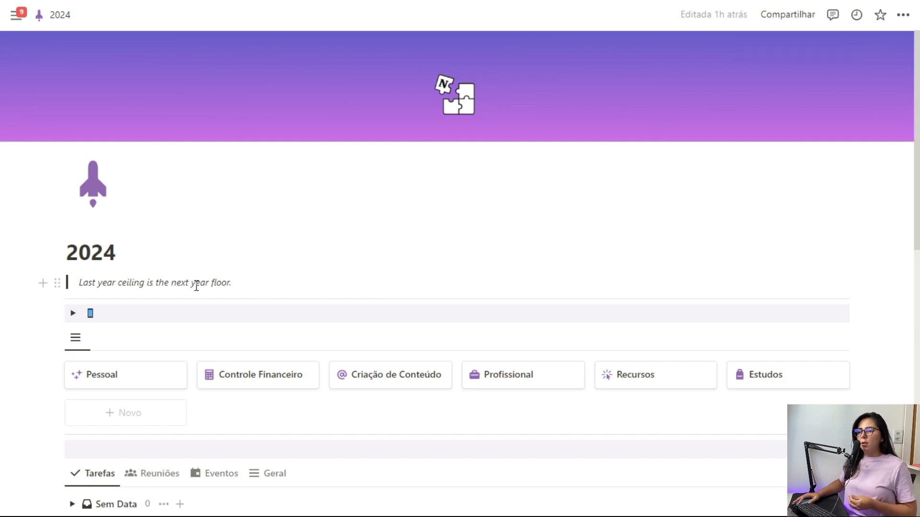
# Step: Examine the 2024 page's area cards, grouped task list, project gallery and the preview of its Arquivos 2024 subpage
pyautogui.scroll(-1, 289, 264)
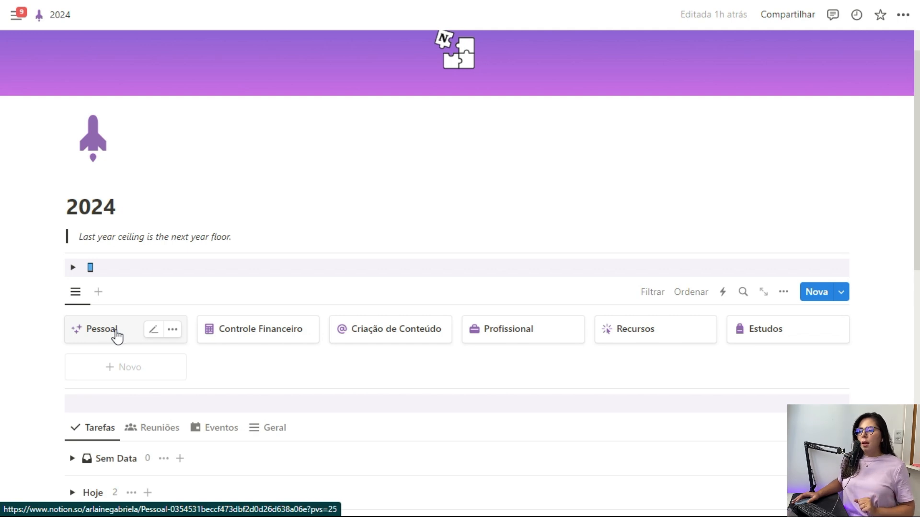
pyautogui.scroll(-4, 433, 237)
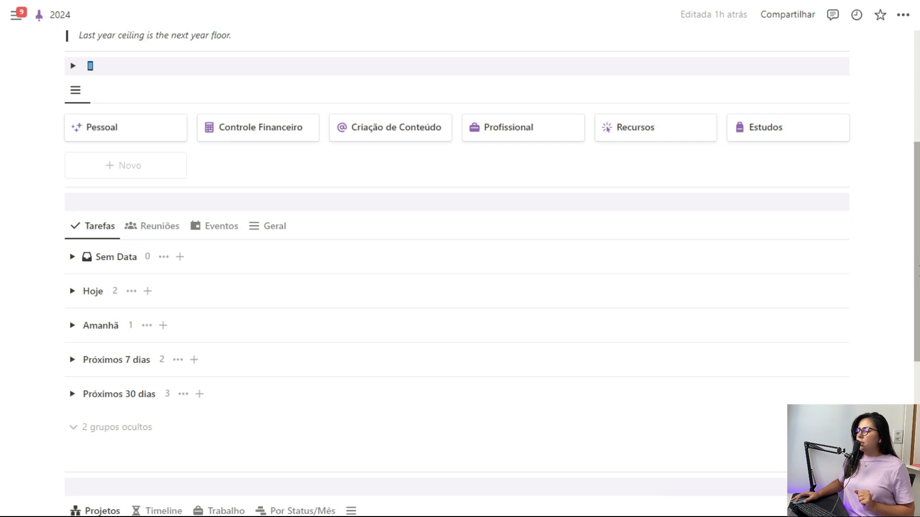
pyautogui.moveTo(919, 272); pyautogui.dragTo(918, 261)
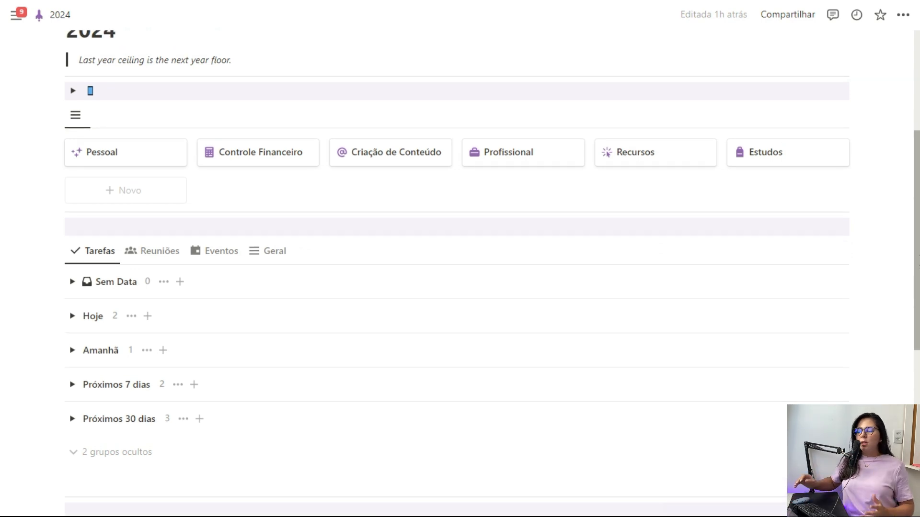
pyautogui.moveTo(919, 261); pyautogui.dragTo(919, 253)
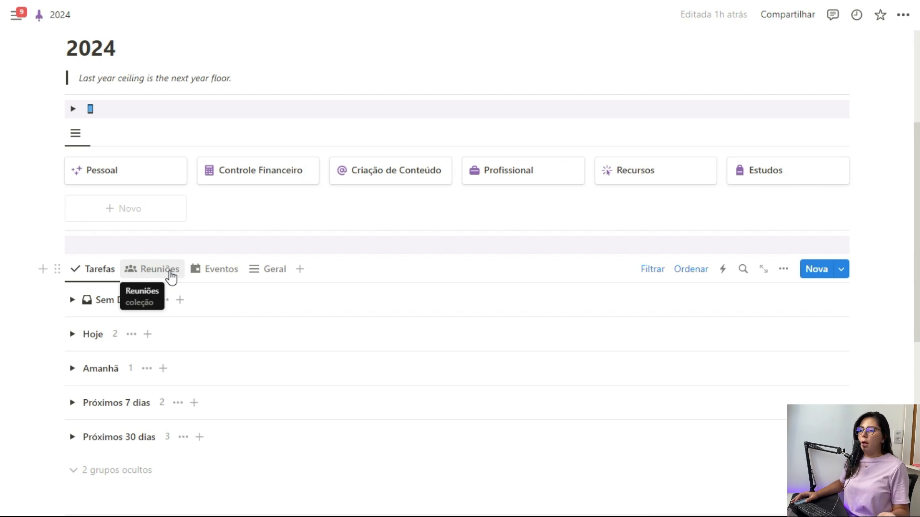
pyautogui.scroll(-6, 171, 277)
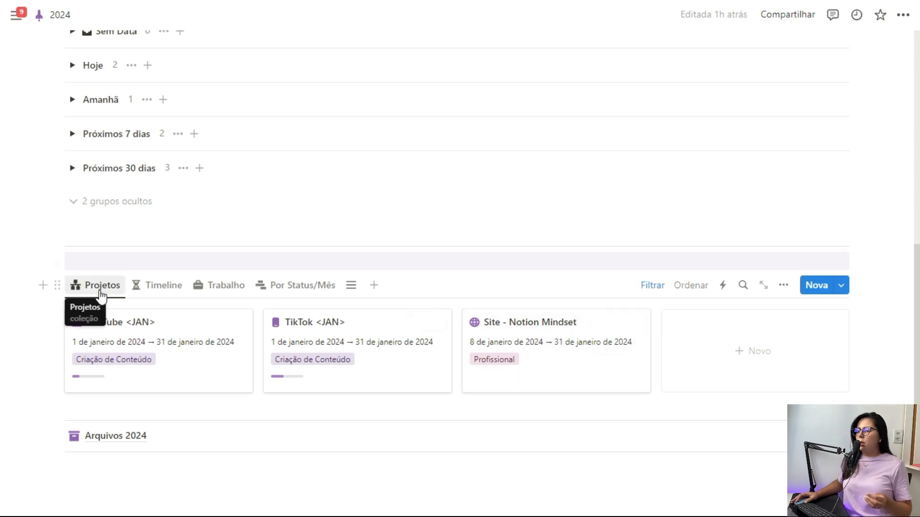
pyautogui.scroll(6, 361, 369)
pyautogui.scroll(3, 365, 370)
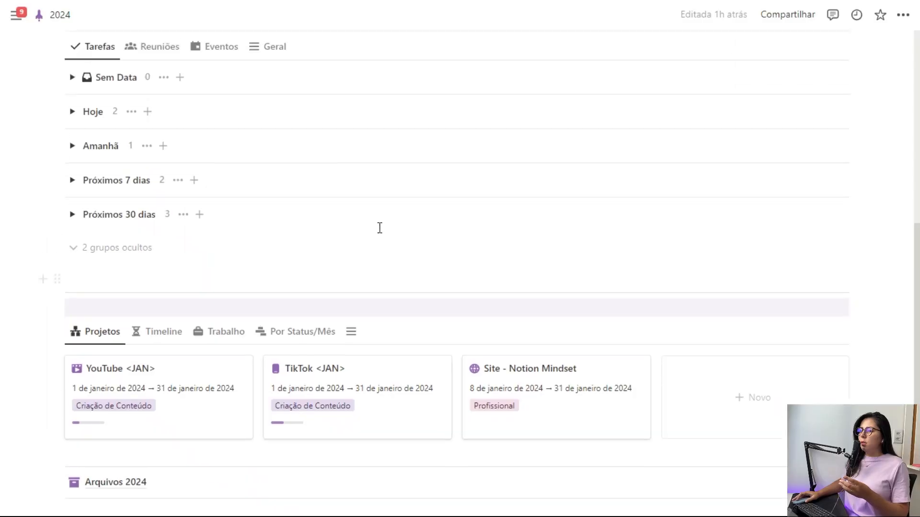
pyautogui.scroll(2, 378, 229)
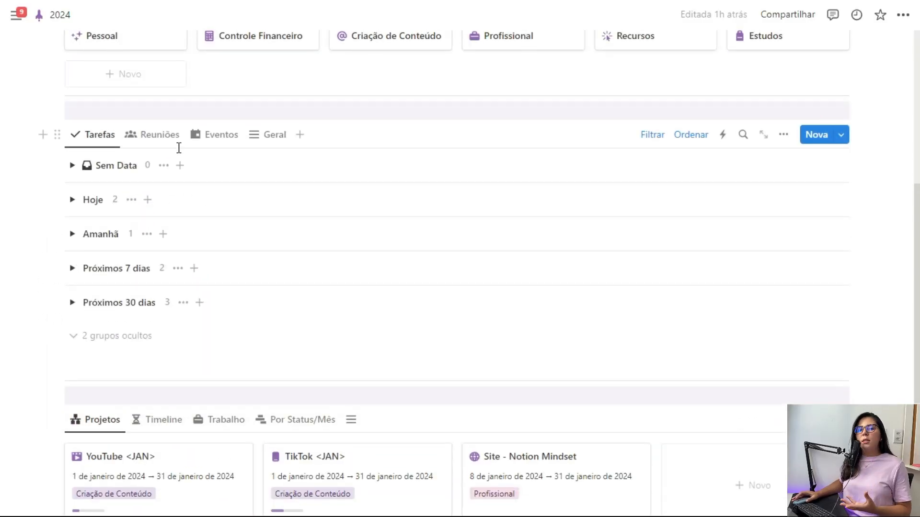
pyautogui.scroll(-5, 322, 168)
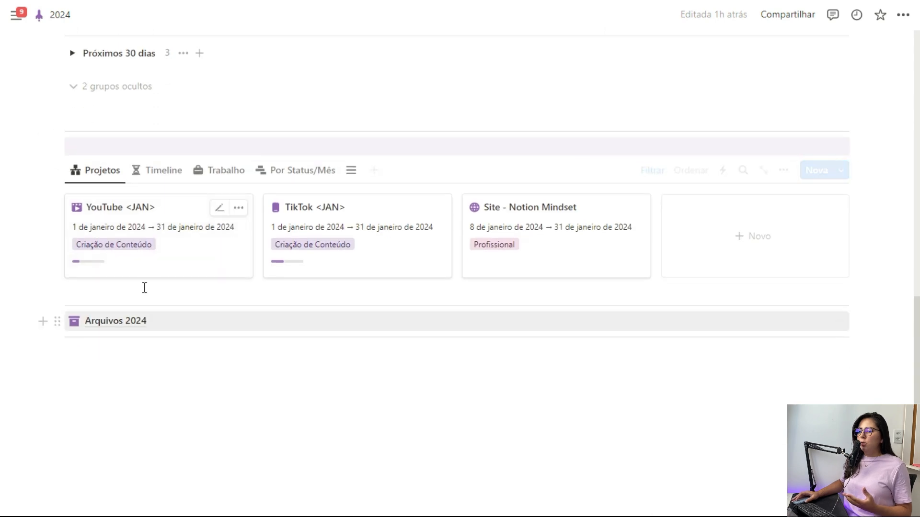
pyautogui.moveTo(118, 329)
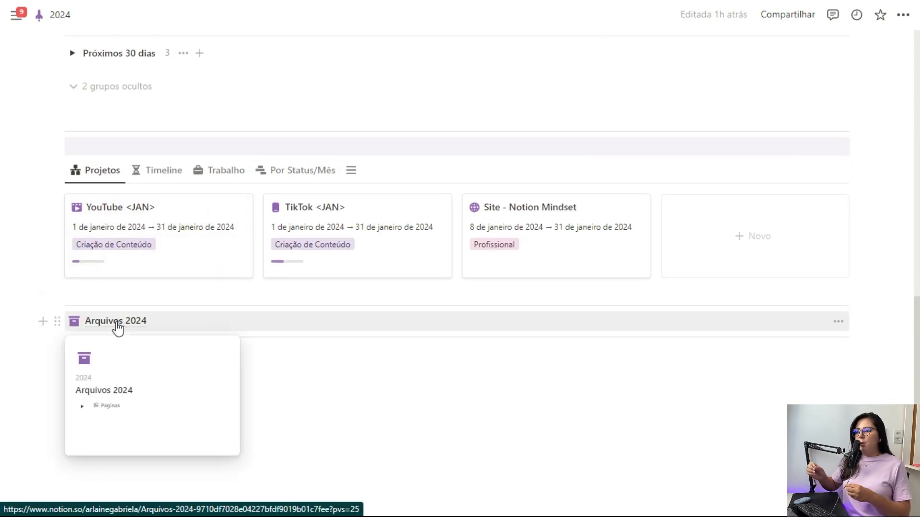
pyautogui.scroll(3, 347, 292)
pyautogui.scroll(-1, 105, 318)
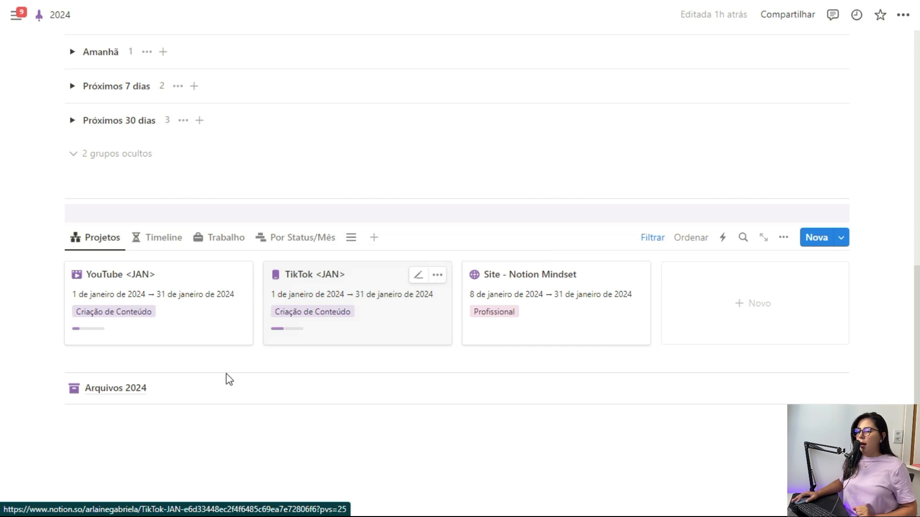
# Step: Open the Arquivos 2024 subpage, look over its Projetos, Recursos and Páginas sections, and return to the 2024 page
pyautogui.click(131, 389)
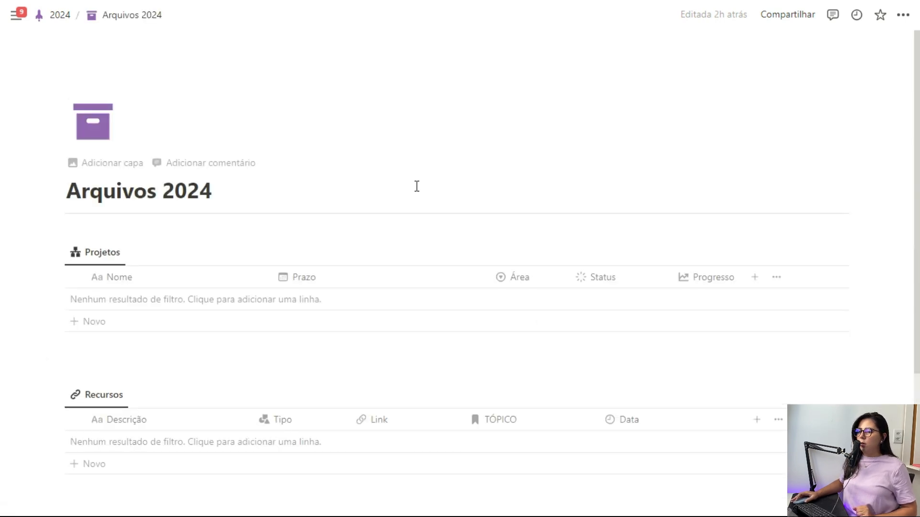
pyautogui.scroll(-1, 416, 187)
pyautogui.scroll(-1, 203, 287)
pyautogui.scroll(-2, 203, 288)
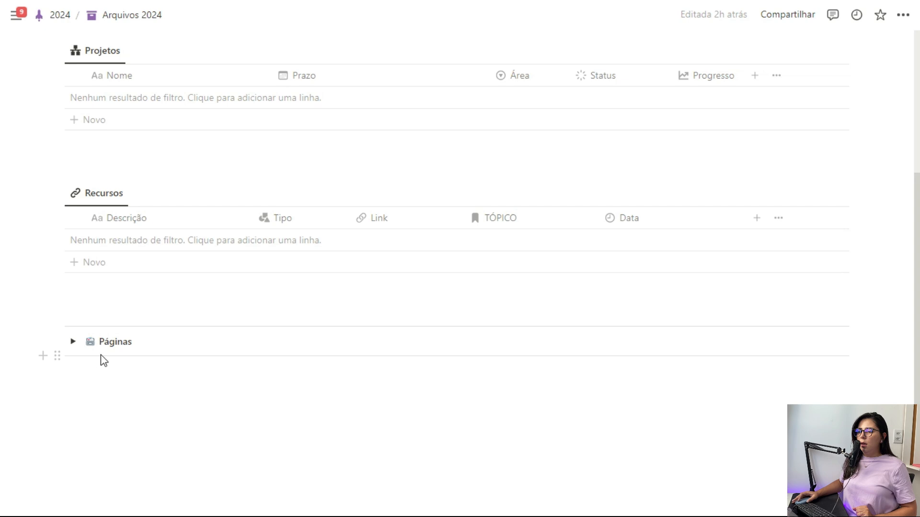
pyautogui.click(62, 16)
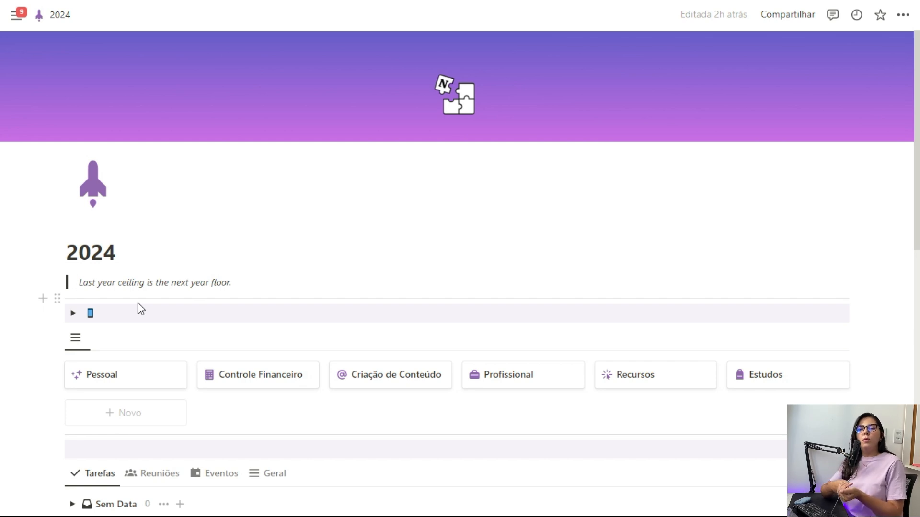
# Step: Expand the phone-icon toggle under the 2024 page's quote, view its shortcut buttons, and collapse it again
pyautogui.click(72, 314)
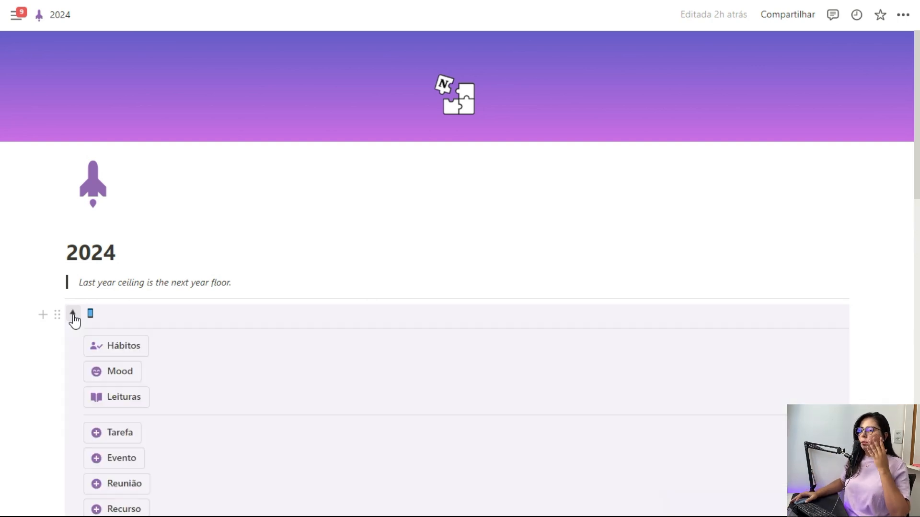
pyautogui.scroll(-3, 129, 311)
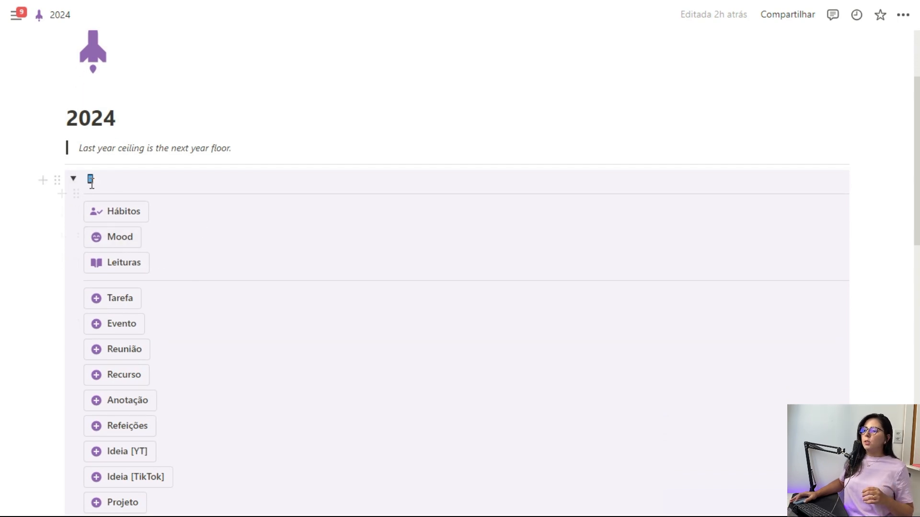
pyautogui.click(74, 180)
pyautogui.scroll(3, 292, 207)
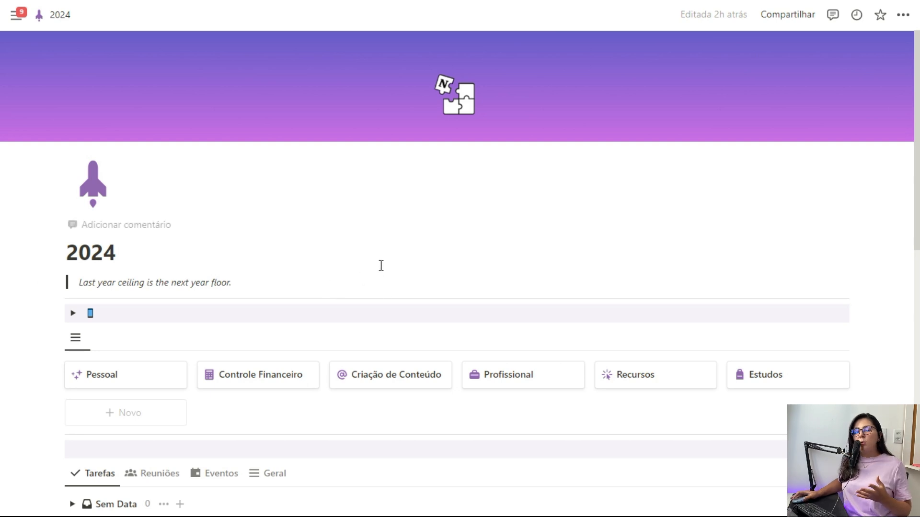
pyautogui.moveTo(875, 62)
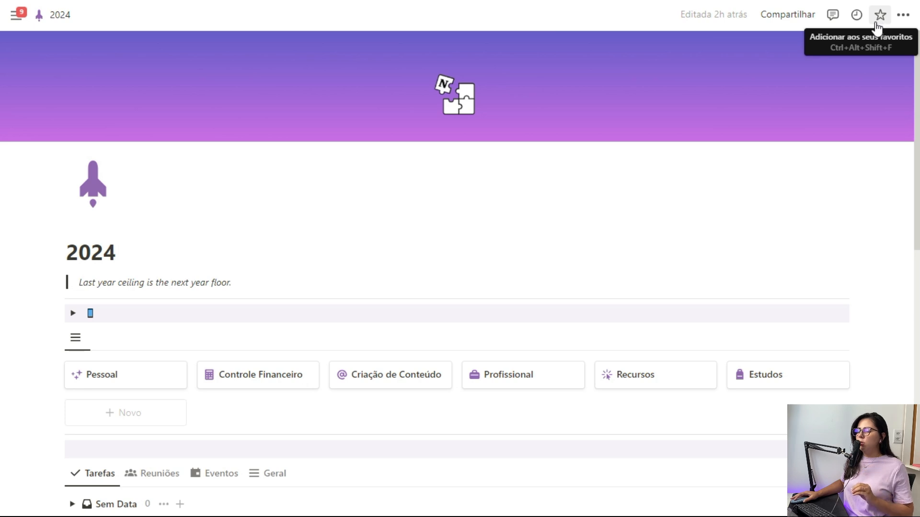
pyautogui.moveTo(4, 206)
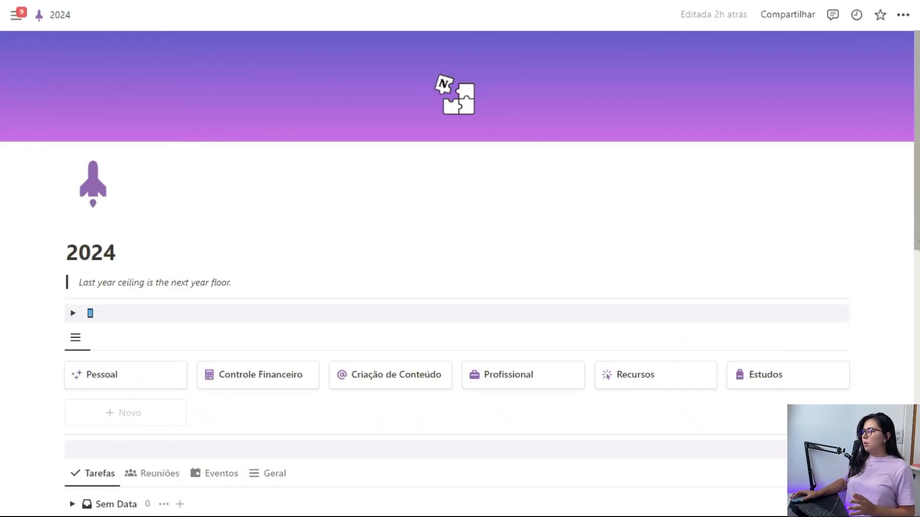
pyautogui.scroll(-5, 899, 250)
pyautogui.scroll(-7, 901, 247)
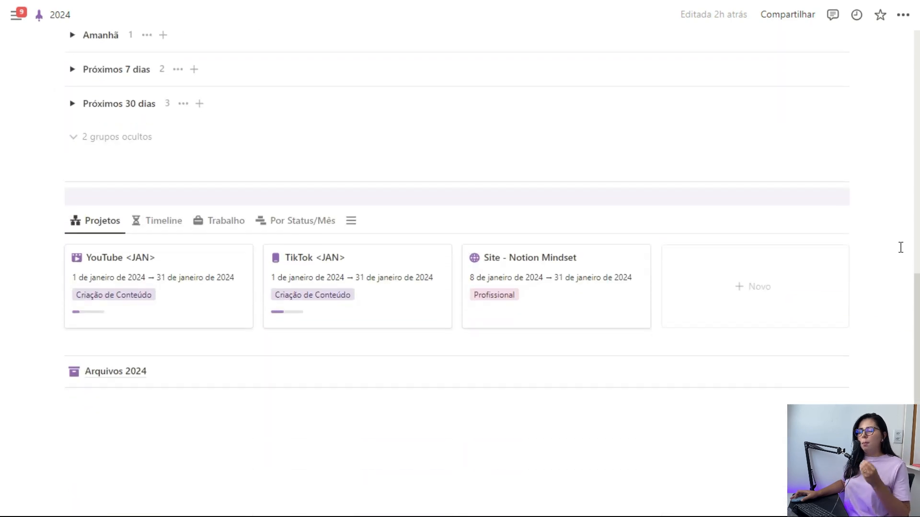
pyautogui.scroll(11, 901, 248)
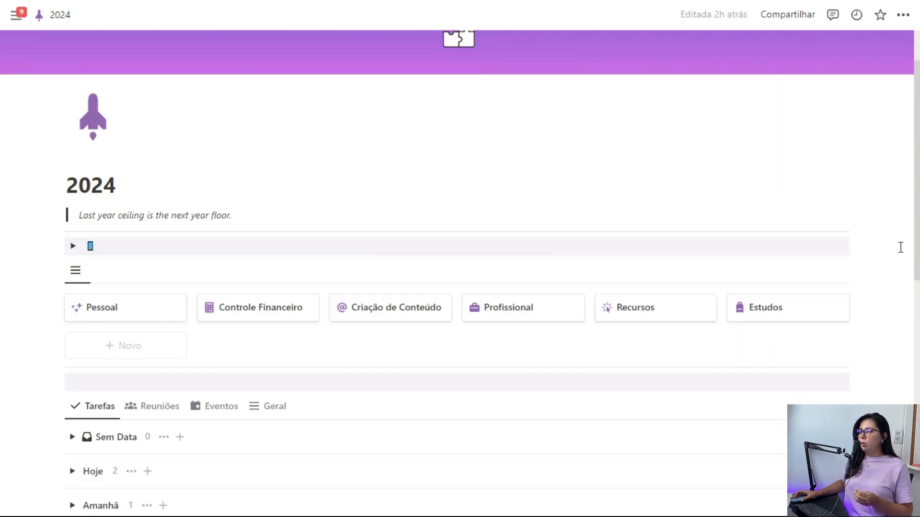
pyautogui.scroll(2, 901, 247)
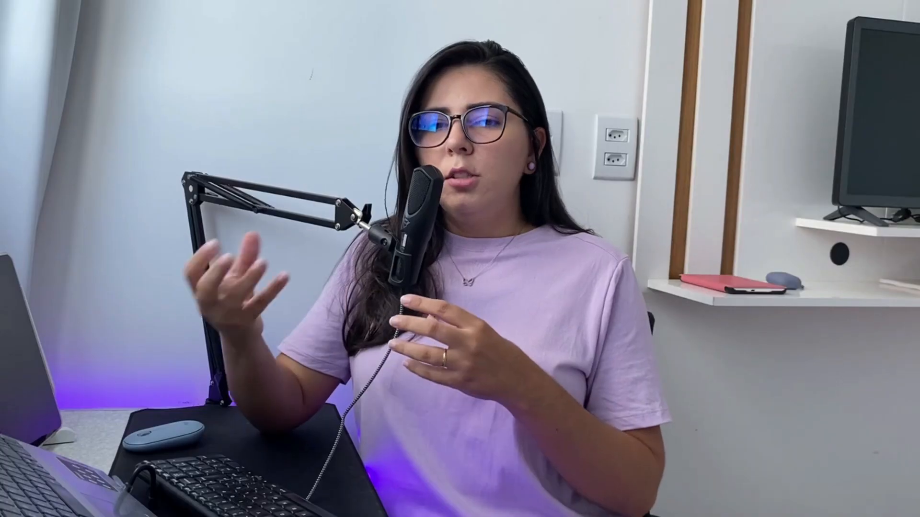
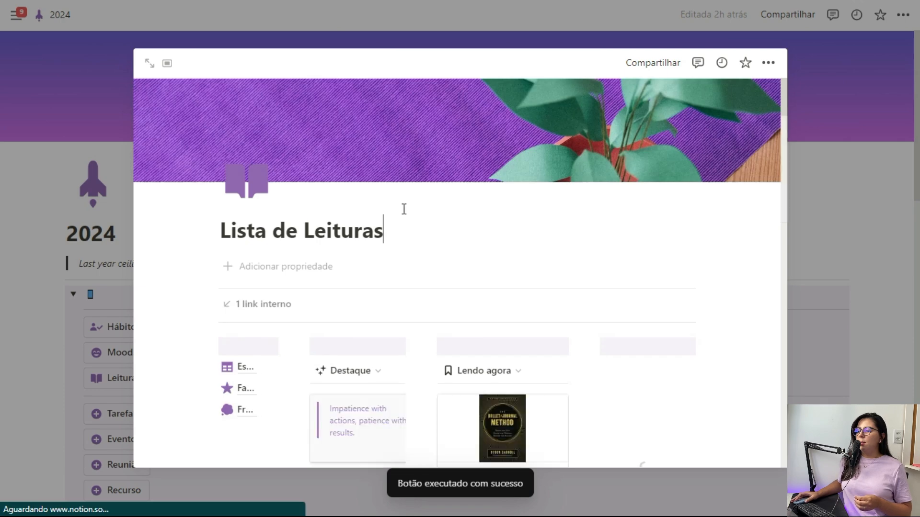
# Step: Open Lista de Leituras as a full page and look over its Destaque, Lendo agora and reading timer blocks
pyautogui.click(150, 62)
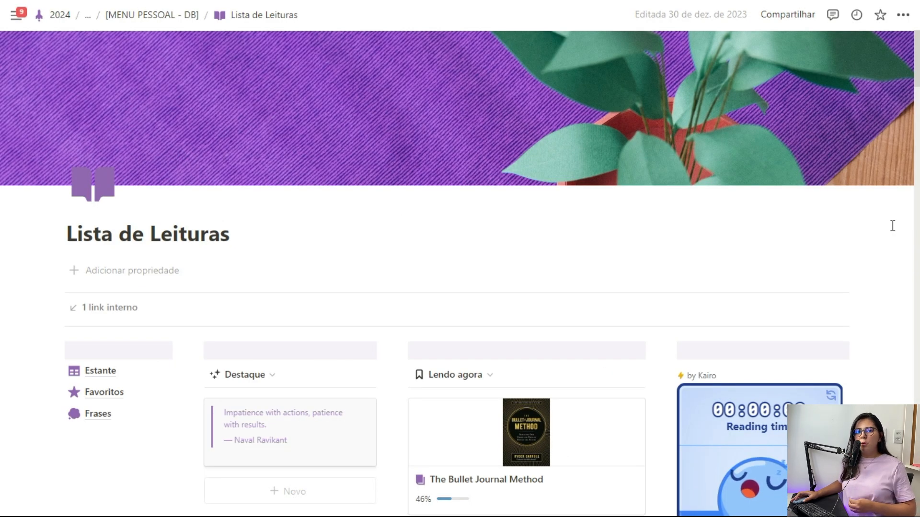
pyautogui.scroll(-3, 697, 332)
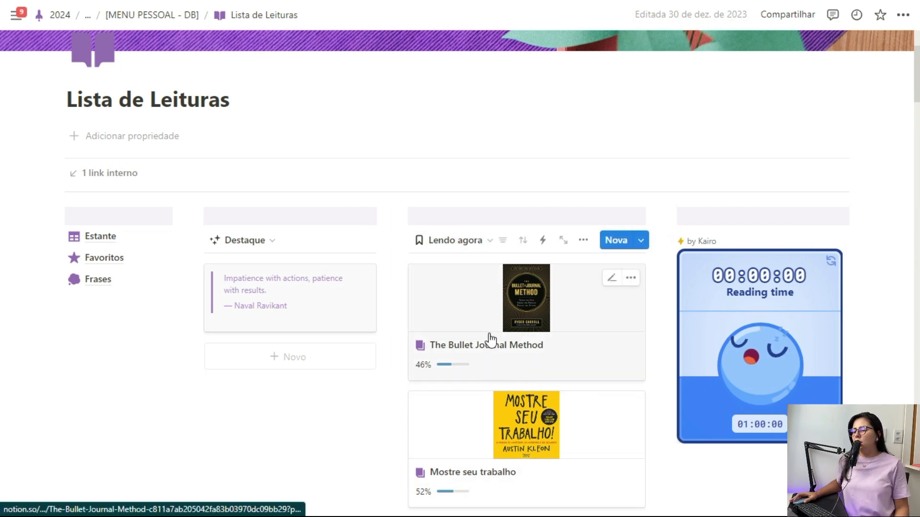
pyautogui.scroll(-3, 507, 315)
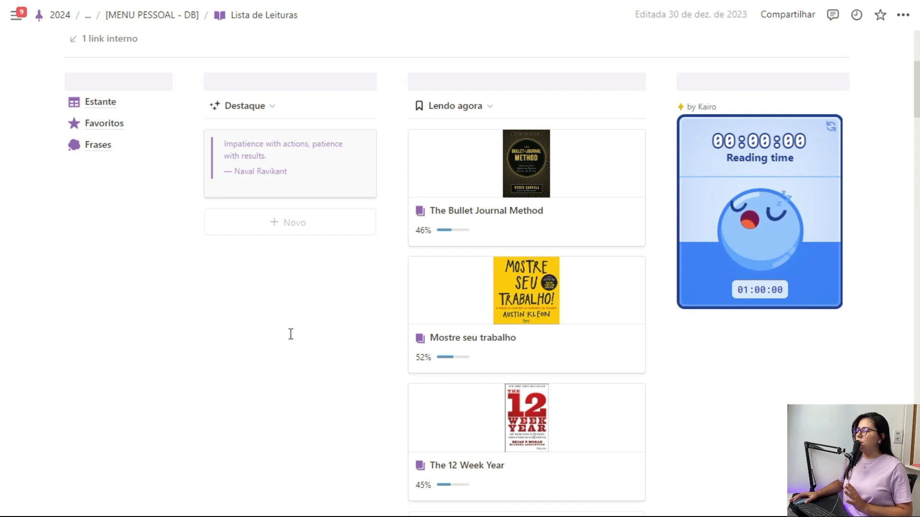
pyautogui.scroll(5, 536, 242)
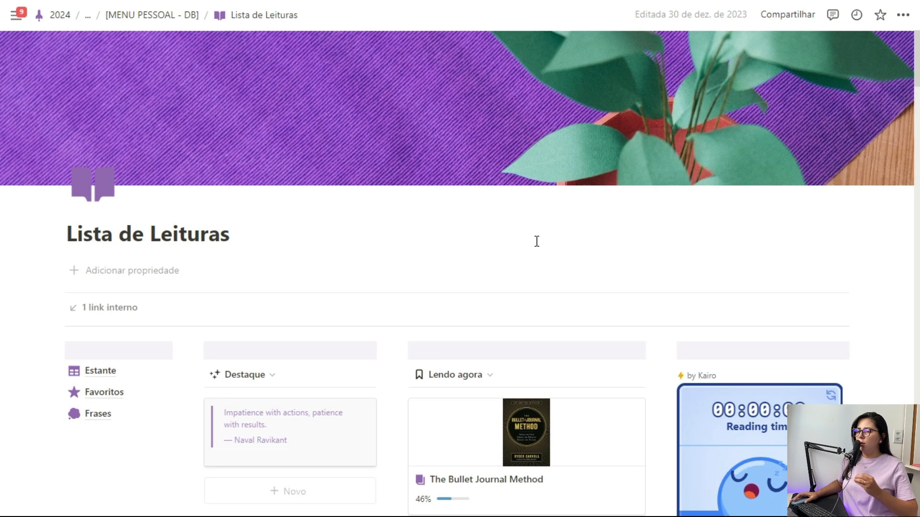
# Step: Return to the 2024 page and look over its area cards, grouped task list and projects
pyautogui.click(68, 16)
pyautogui.scroll(-3, 588, 235)
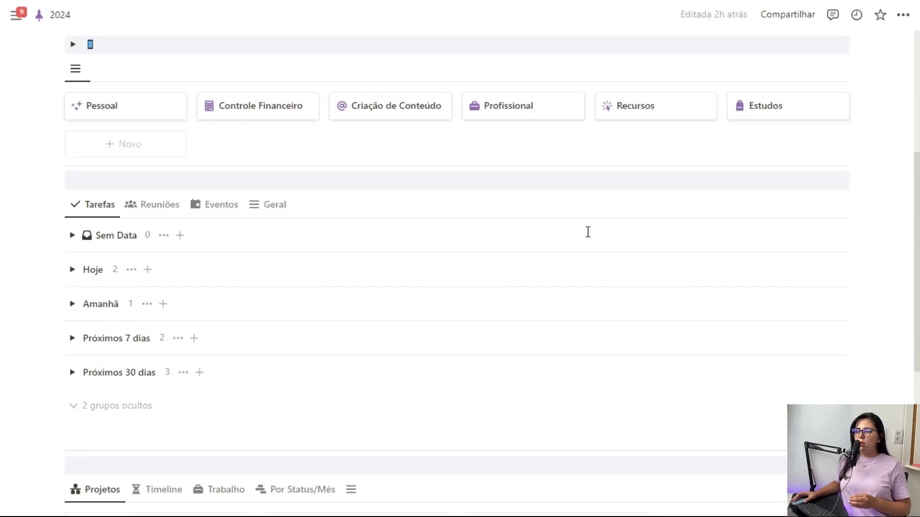
pyautogui.scroll(-2, 588, 232)
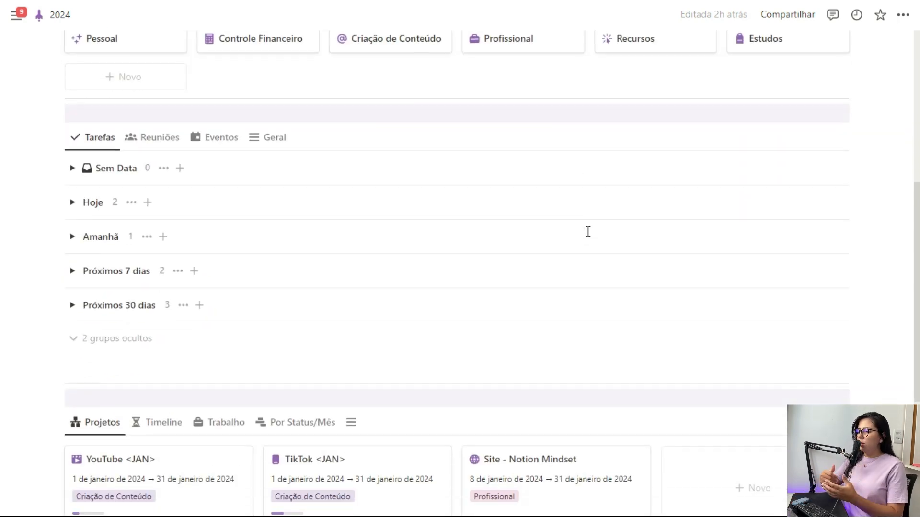
pyautogui.scroll(7, 588, 231)
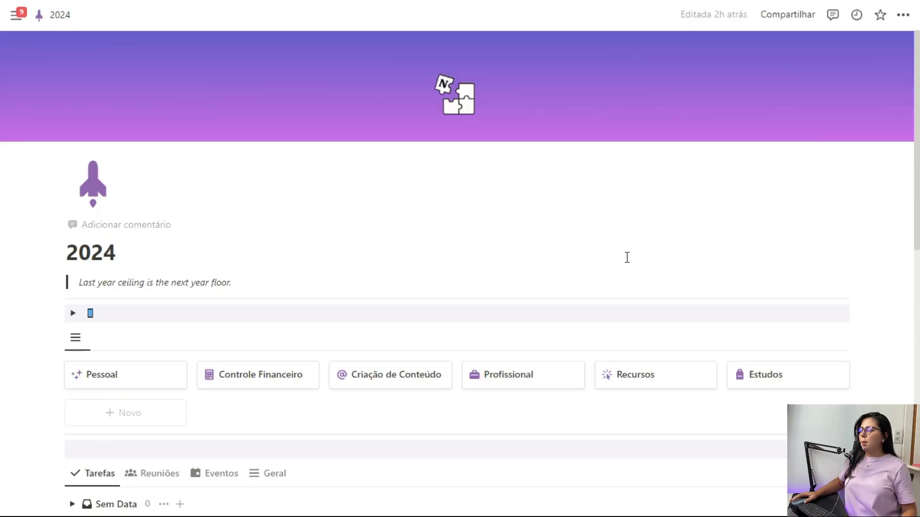
# Step: Set the card preview of the 2024 page's area gallery to the Capa file property
pyautogui.scroll(-2, 229, 288)
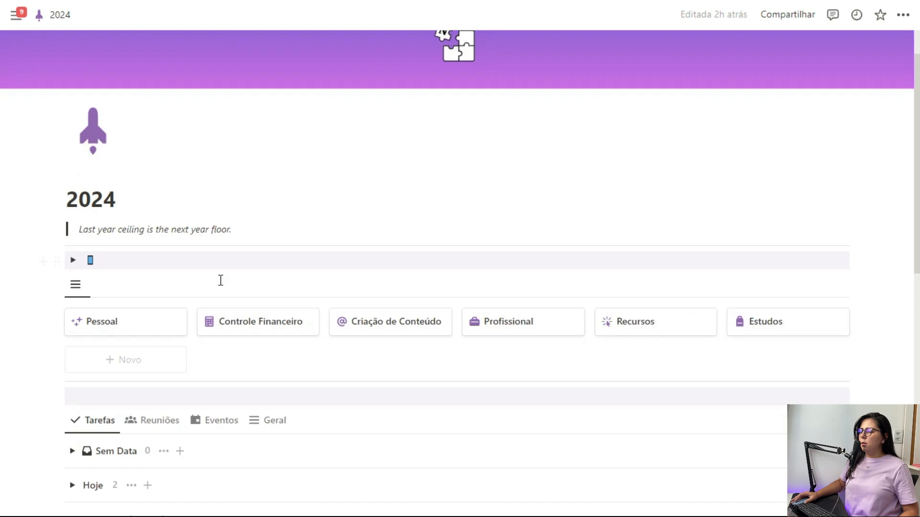
pyautogui.scroll(1, 267, 335)
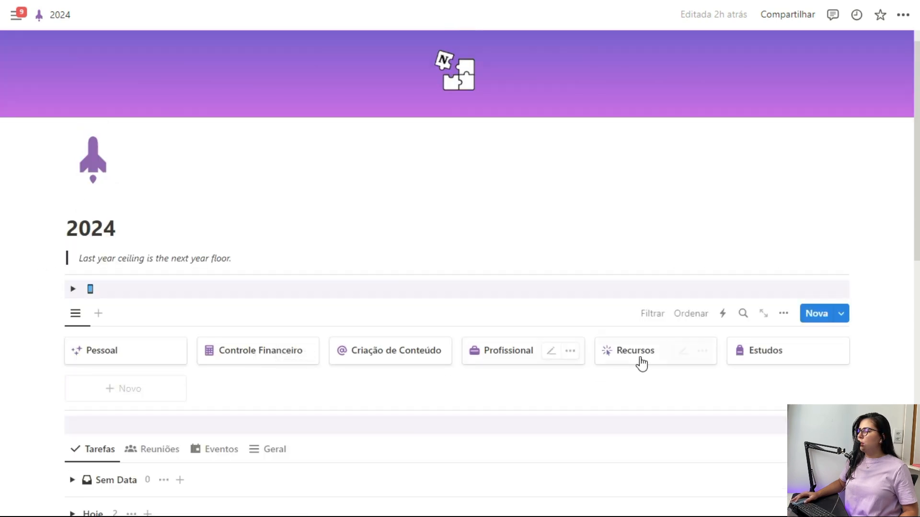
pyautogui.click(784, 314)
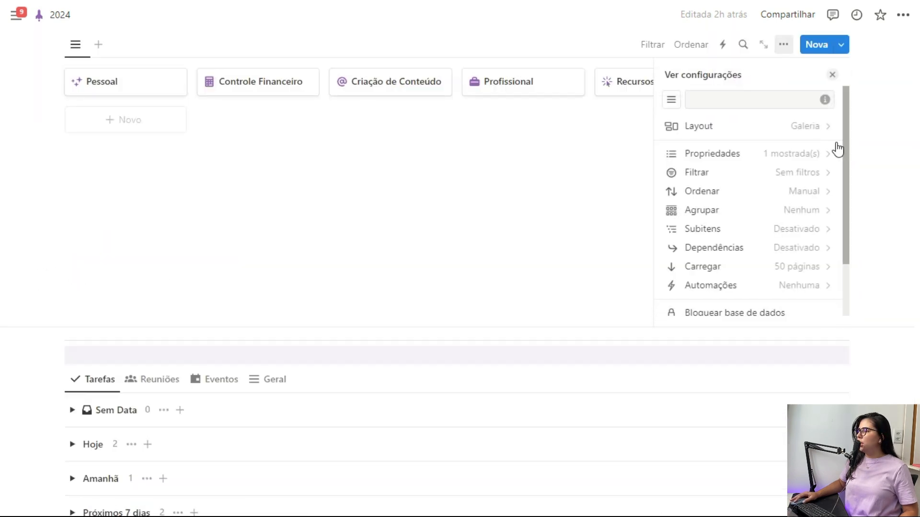
pyautogui.click(823, 130)
pyautogui.click(816, 247)
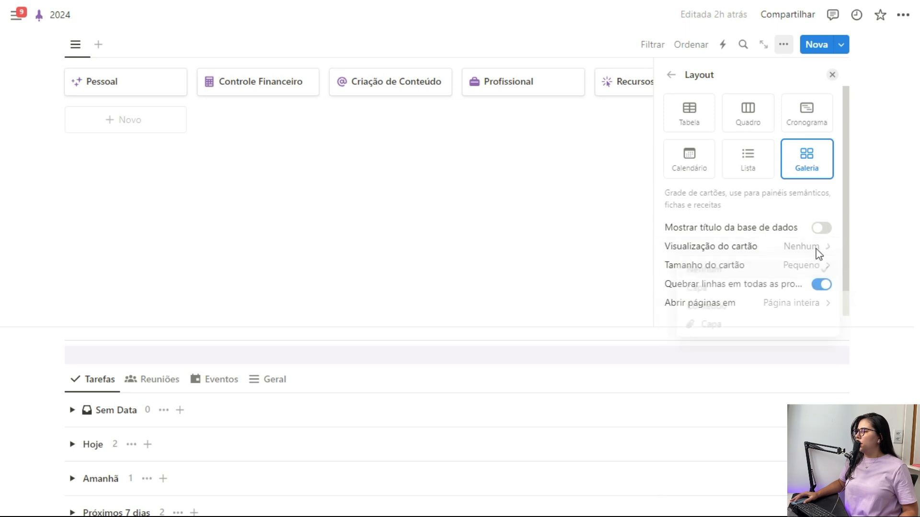
pyautogui.click(705, 326)
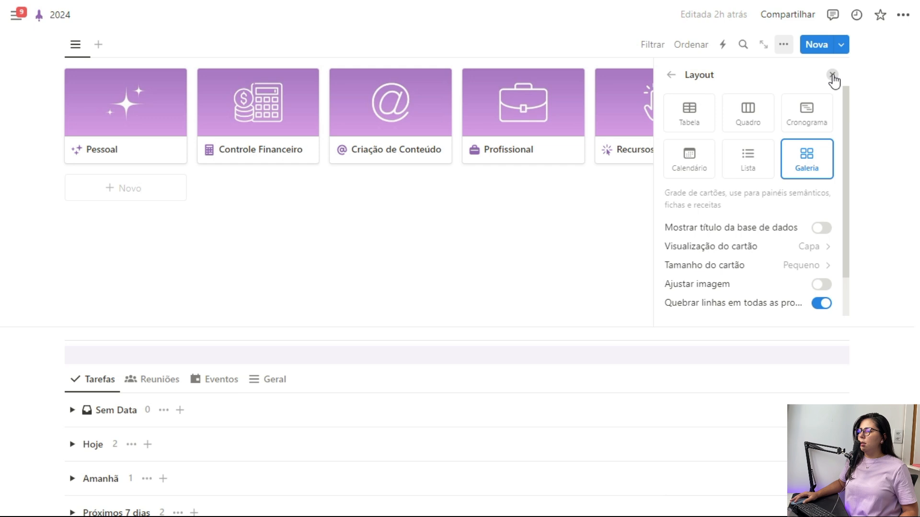
pyautogui.click(832, 75)
pyautogui.scroll(6, 857, 148)
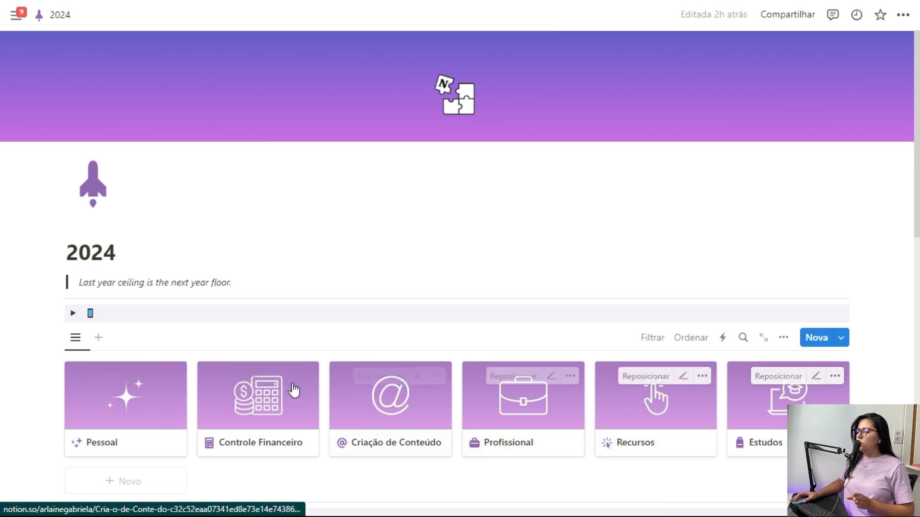
# Step: Hide the Nome property on the area gallery's cards
pyautogui.click(783, 337)
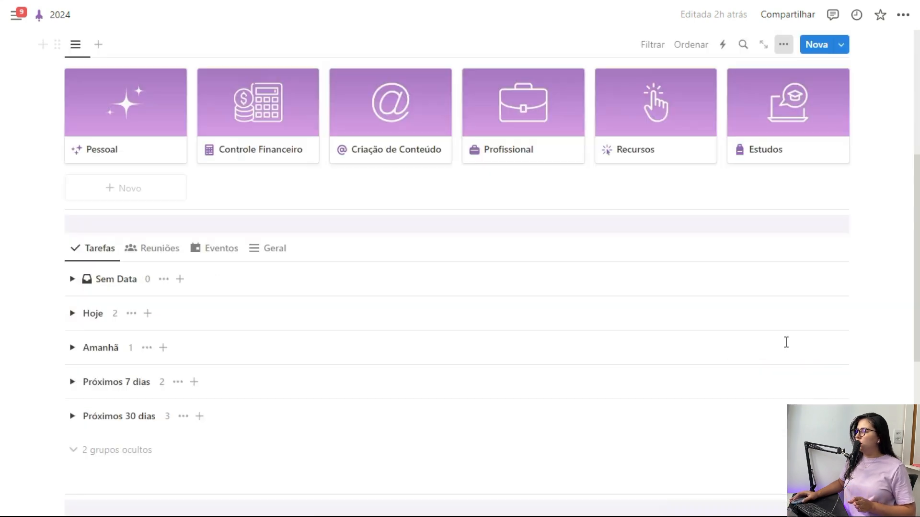
pyautogui.click(814, 158)
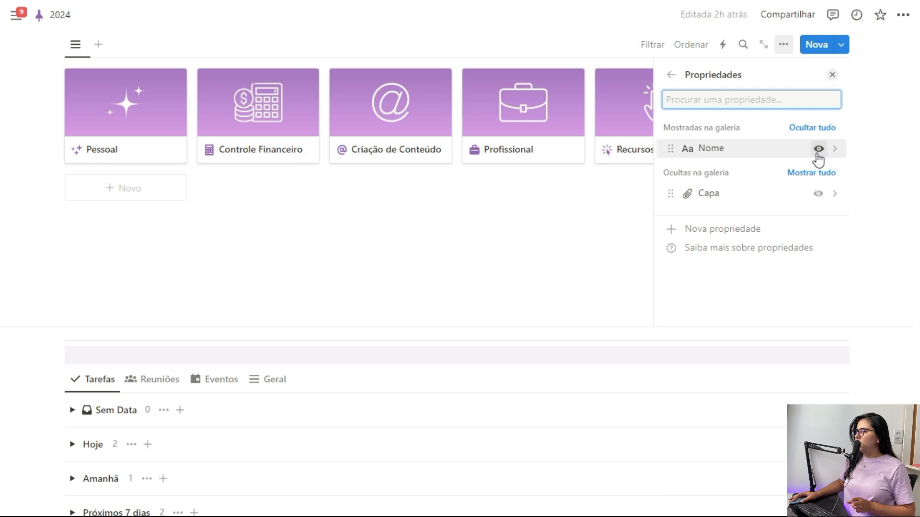
pyautogui.click(817, 148)
pyautogui.click(833, 74)
pyautogui.scroll(6, 837, 101)
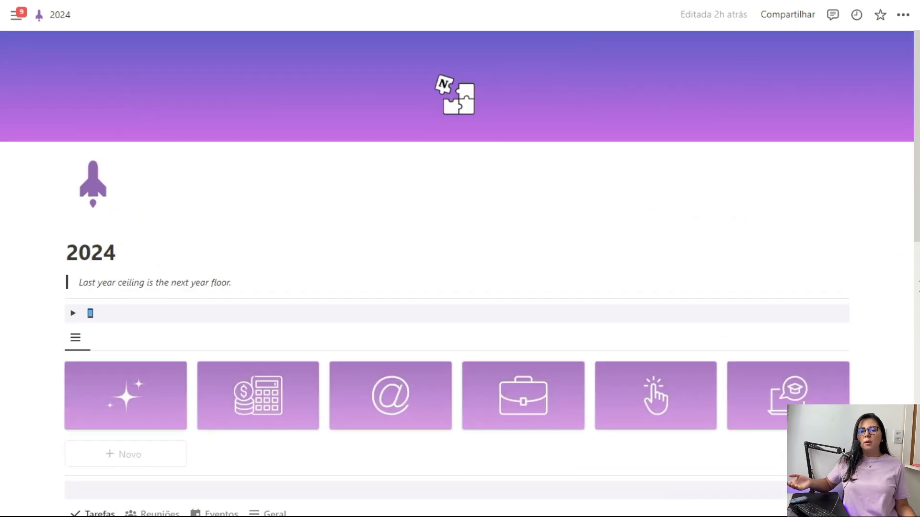
# Step: Set the area gallery's card preview back to Nenhum
pyautogui.click(783, 337)
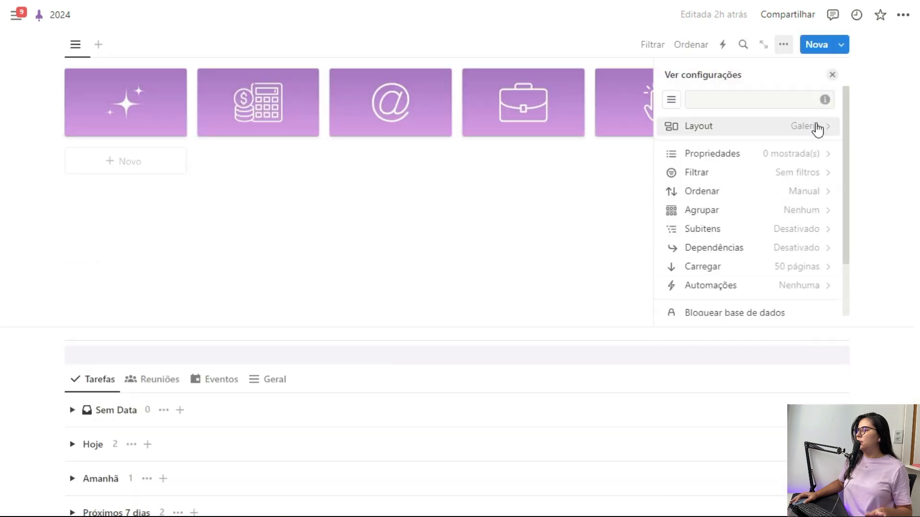
pyautogui.click(817, 134)
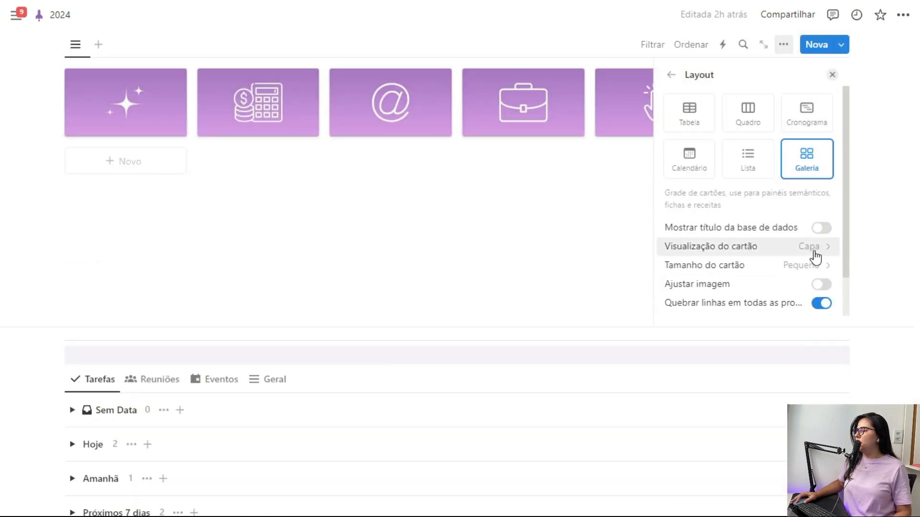
pyautogui.click(822, 251)
pyautogui.click(728, 273)
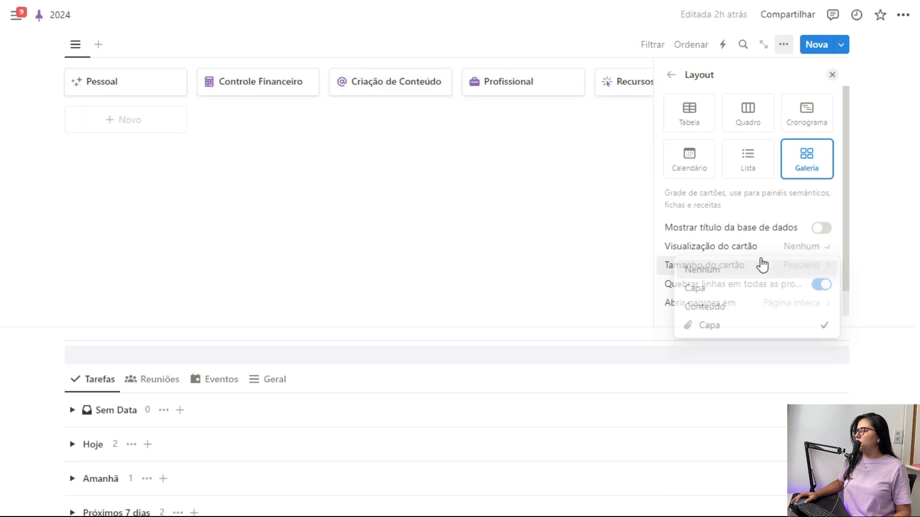
pyautogui.click(832, 75)
pyautogui.scroll(6, 905, 161)
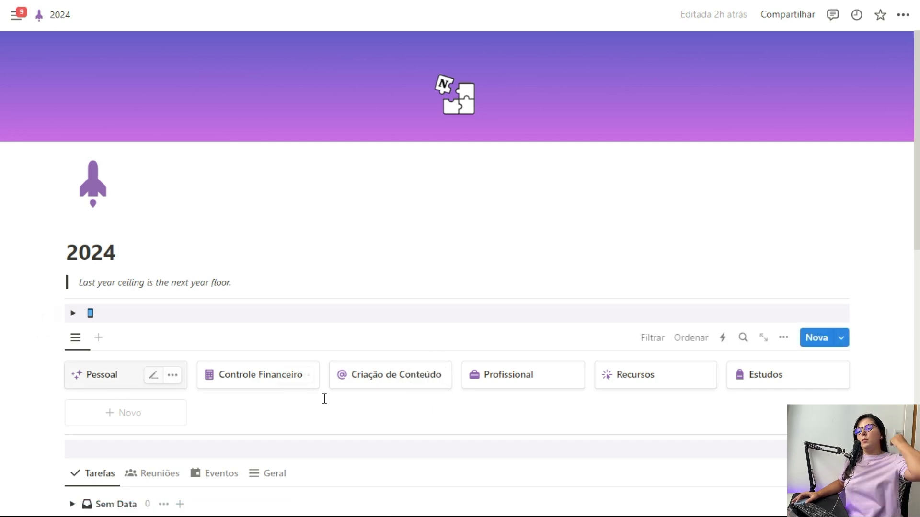
# Step: Expand the Sem Data group in the 2024 page's task list and examine its columns
pyautogui.scroll(-4, 412, 240)
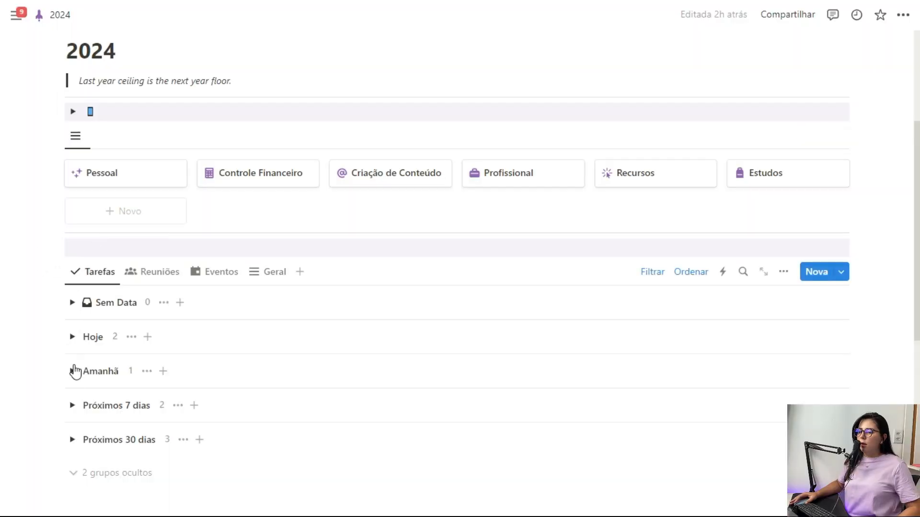
pyautogui.click(76, 305)
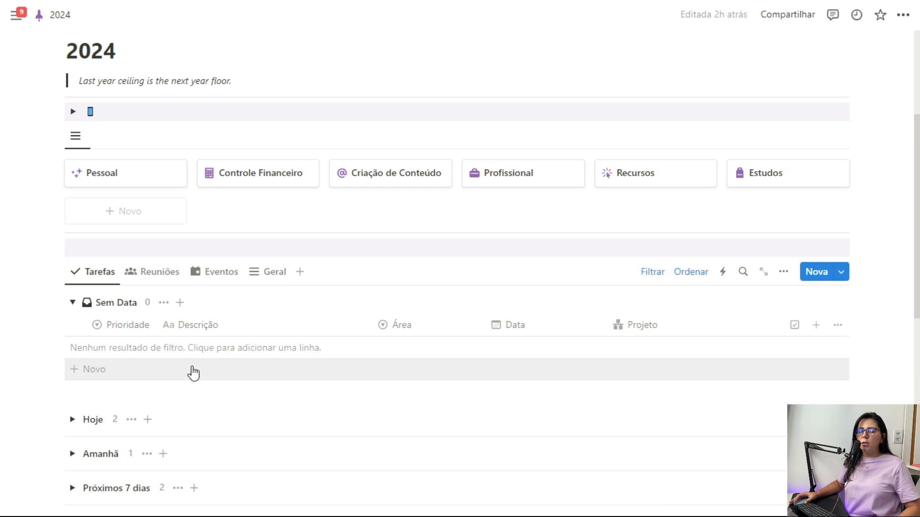
pyautogui.scroll(-2, 206, 322)
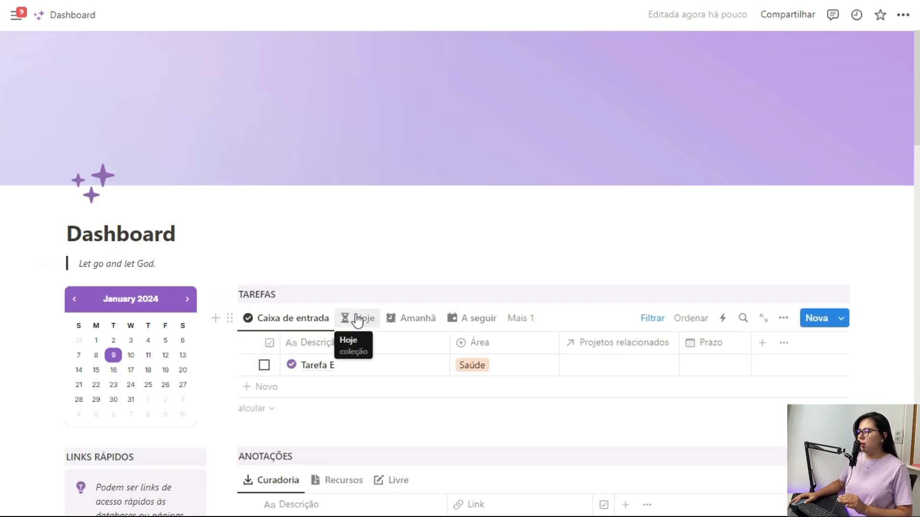
# Step: Delete the Hoje, Amanhã and A seguir views from the Dashboard page's Tarefas database
pyautogui.click(357, 319)
pyautogui.click(368, 324)
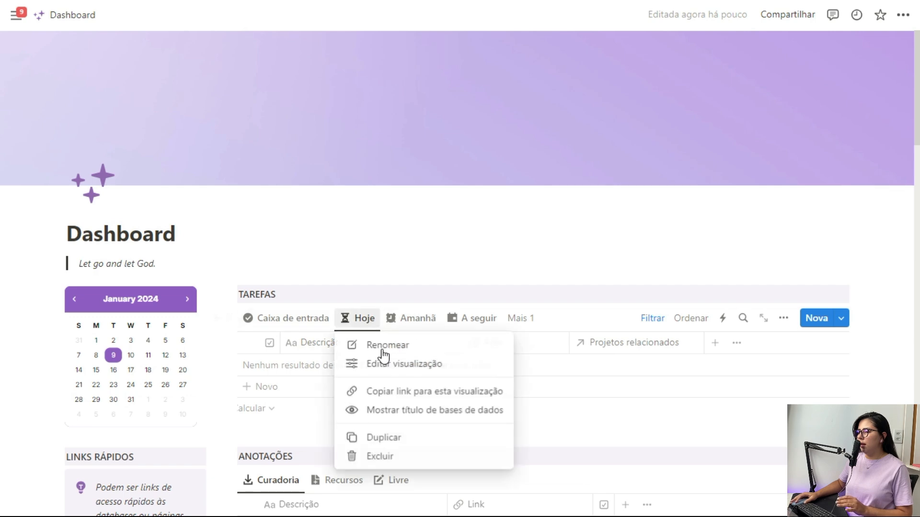
pyautogui.click(379, 456)
pyautogui.click(446, 265)
pyautogui.click(383, 317)
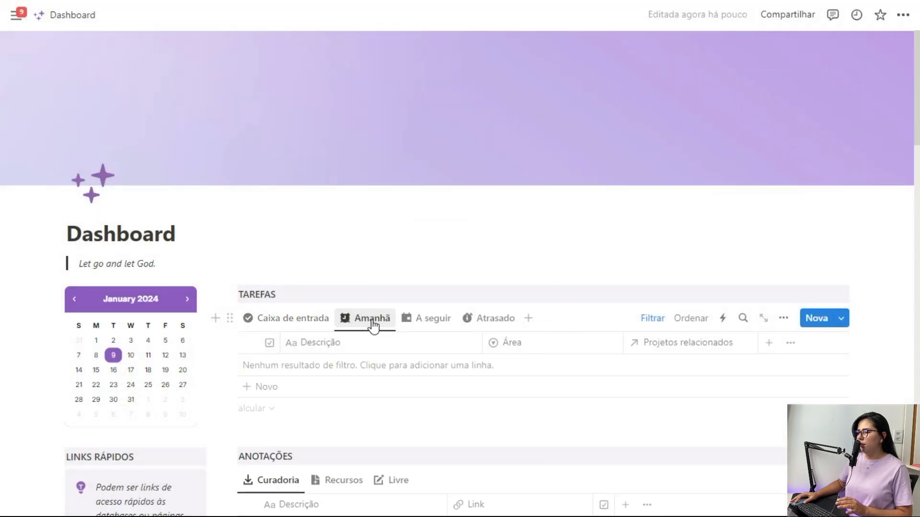
pyautogui.click(374, 323)
pyautogui.click(378, 456)
pyautogui.click(460, 263)
pyautogui.click(374, 319)
pyautogui.click(376, 321)
pyautogui.click(387, 458)
pyautogui.click(453, 264)
pyautogui.click(374, 318)
pyautogui.click(374, 320)
pyautogui.click(378, 456)
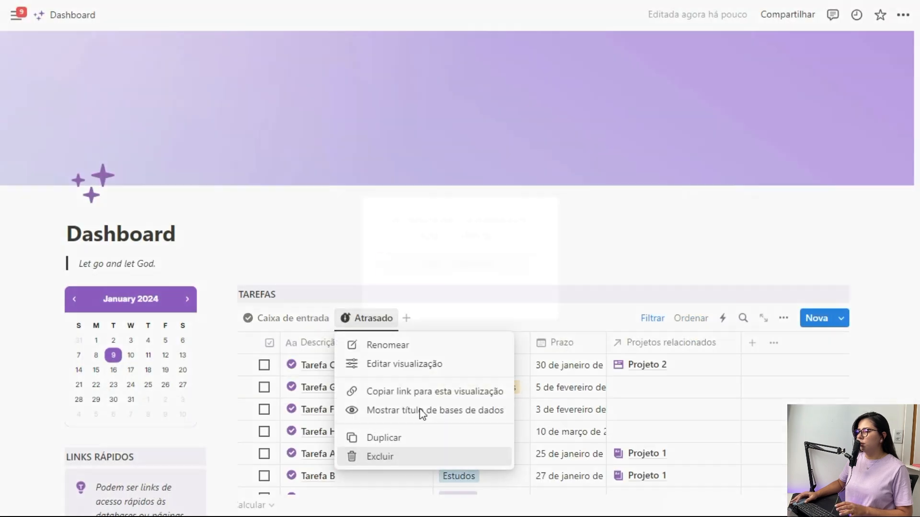
pyautogui.click(405, 297)
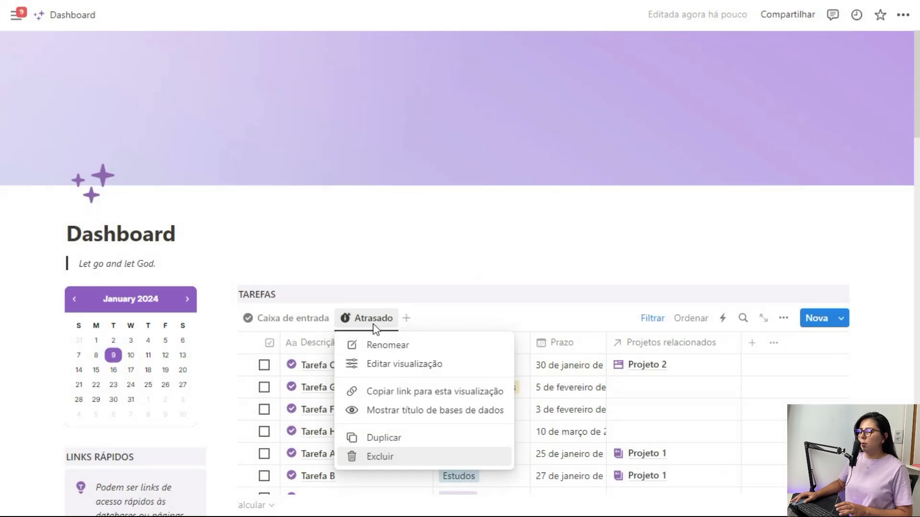
pyautogui.click(393, 325)
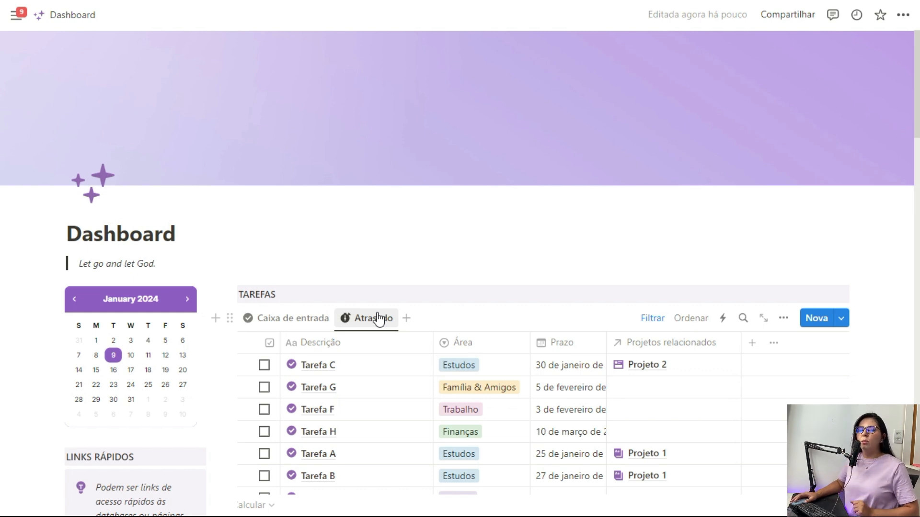
# Step: Delete the Atrasado view from the Tarefas database, leaving only Caixa de entrada
pyautogui.click(386, 321)
pyautogui.click(379, 457)
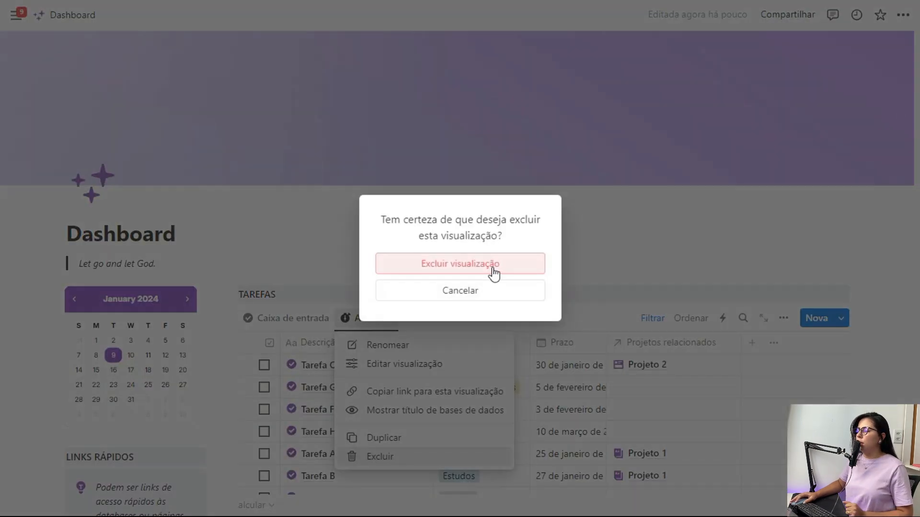
pyautogui.click(491, 266)
# Step: Remove the Complete and Prazo filters from the Caixa de entrada view
pyautogui.click(653, 318)
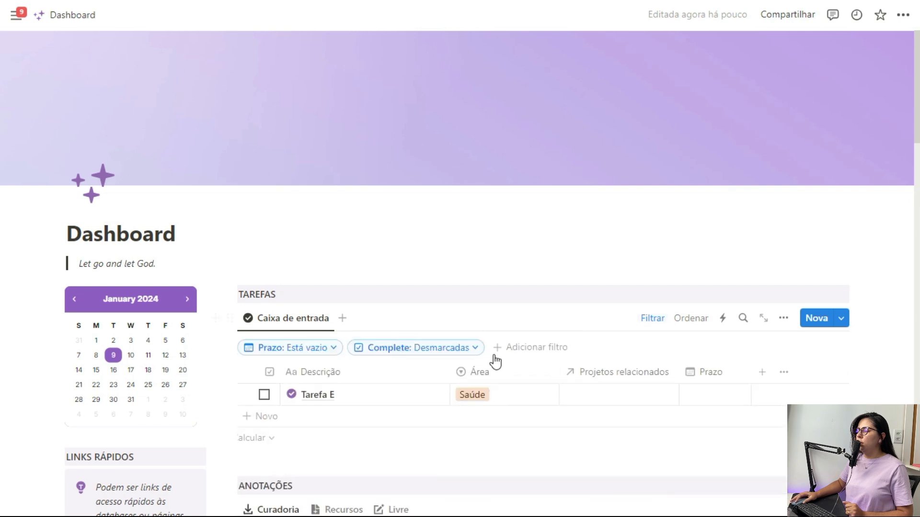
pyautogui.click(472, 348)
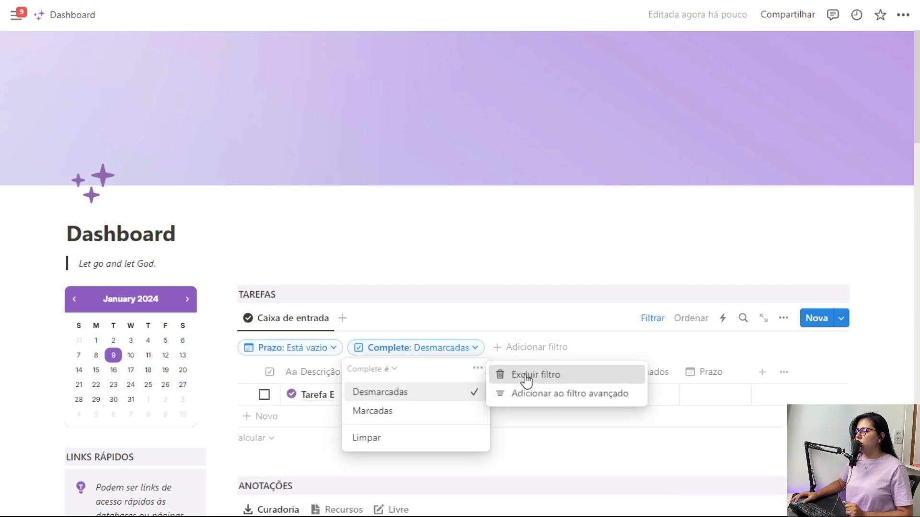
pyautogui.click(525, 375)
pyautogui.click(329, 348)
pyautogui.click(338, 367)
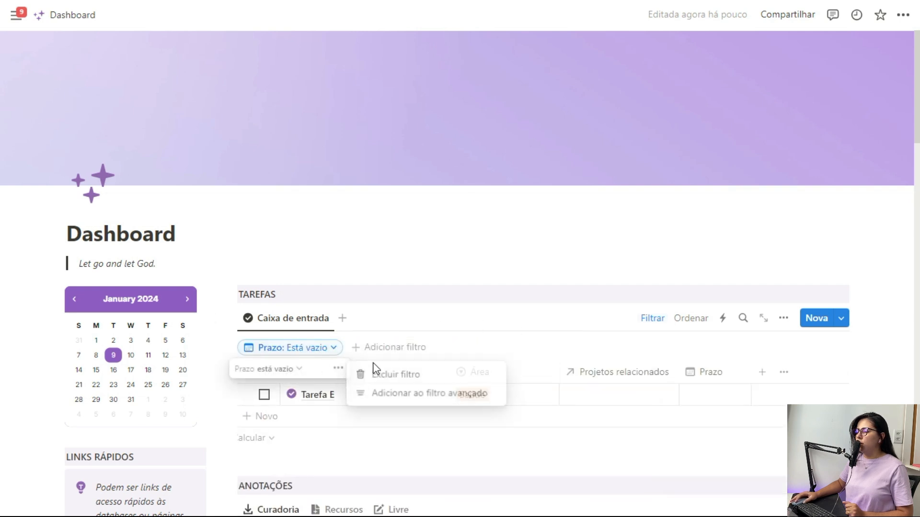
pyautogui.click(384, 375)
# Step: Turn off vertical lines (Mostrar linhas verticais) in the layout of the Tarefas database's Caixa de entrada view
pyautogui.scroll(-1, 321, 163)
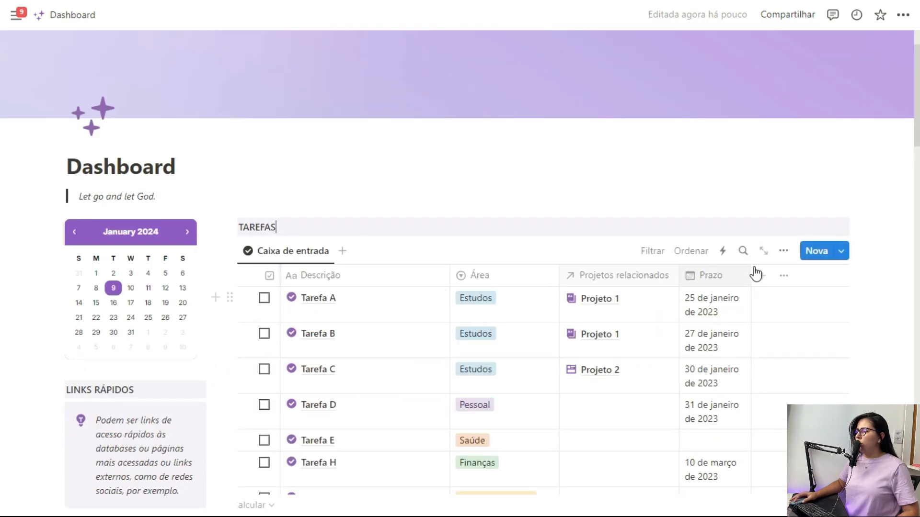
pyautogui.click(783, 250)
pyautogui.click(817, 130)
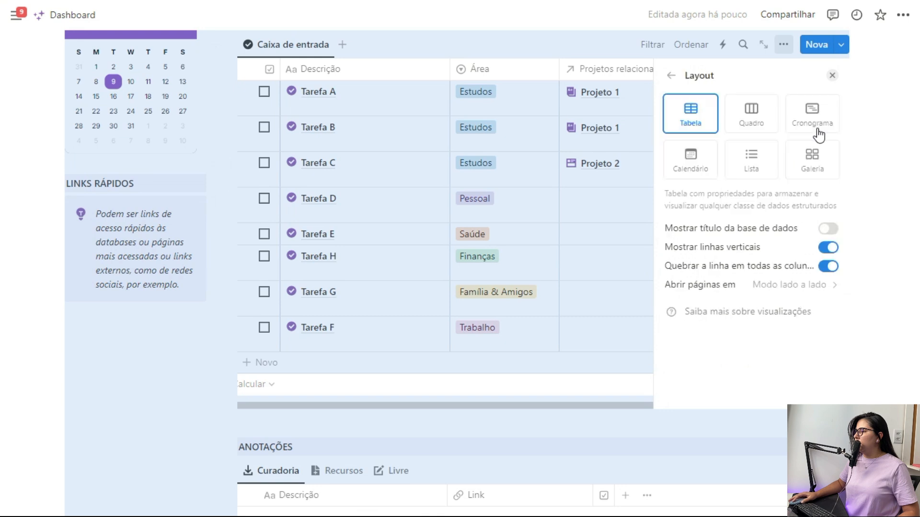
pyautogui.click(825, 247)
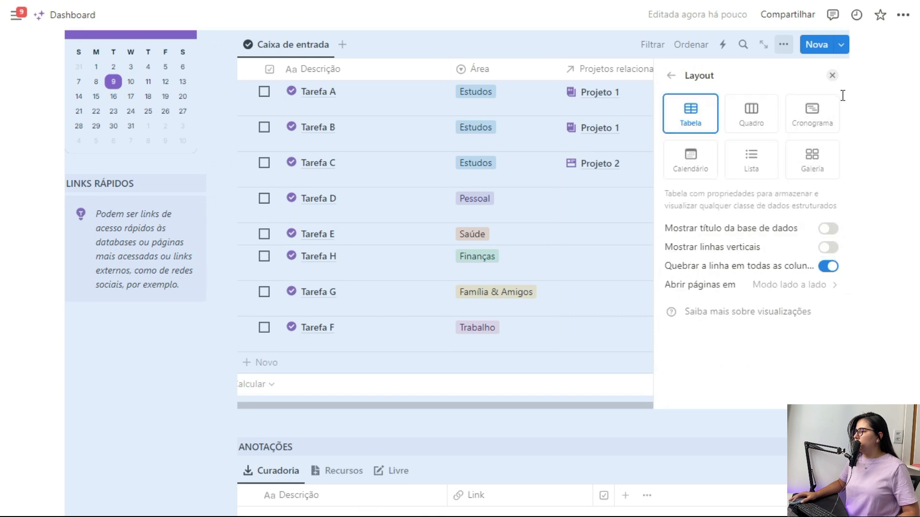
pyautogui.click(833, 77)
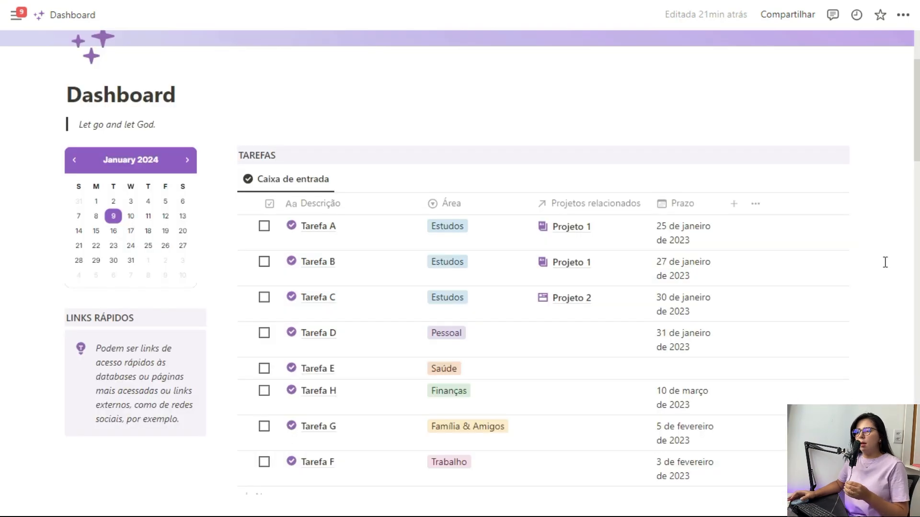
# Step: Group the Caixa de entrada view by Prazo and hide its empty groups
pyautogui.click(783, 182)
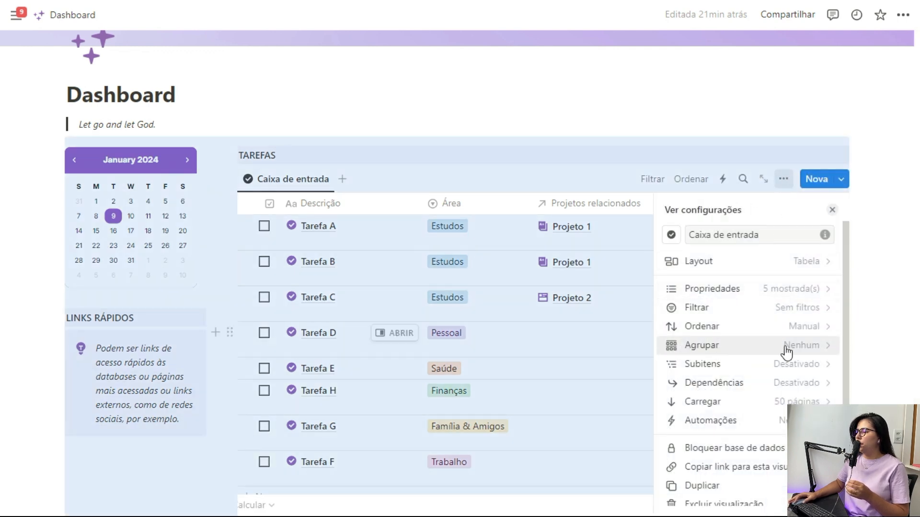
pyautogui.click(805, 354)
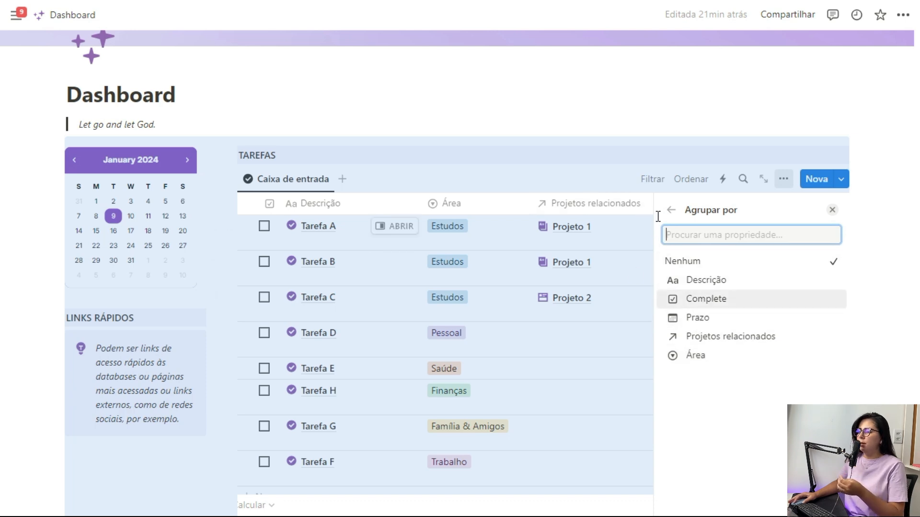
pyautogui.click(700, 322)
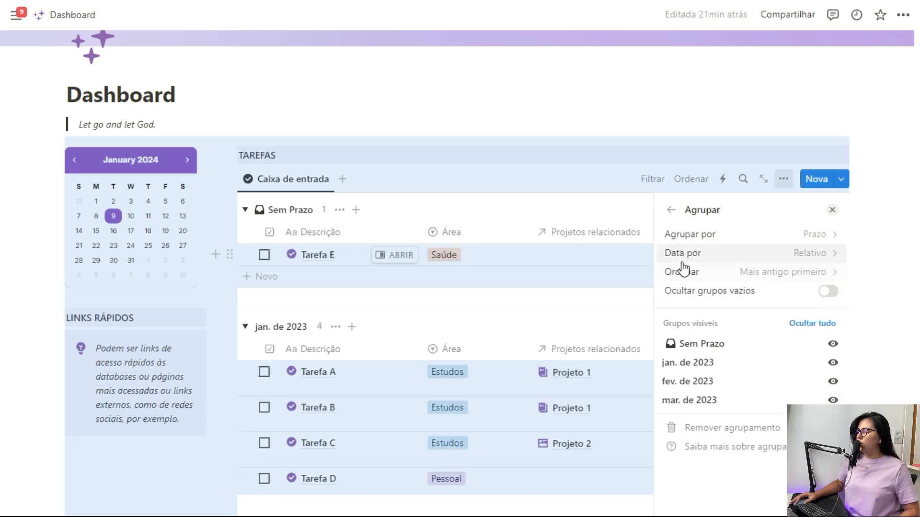
pyautogui.click(830, 294)
pyautogui.click(832, 210)
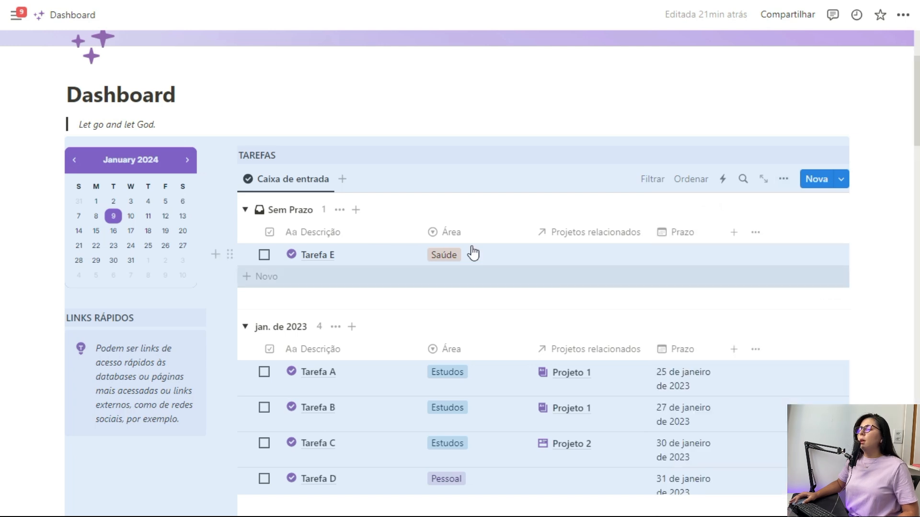
pyautogui.click(503, 160)
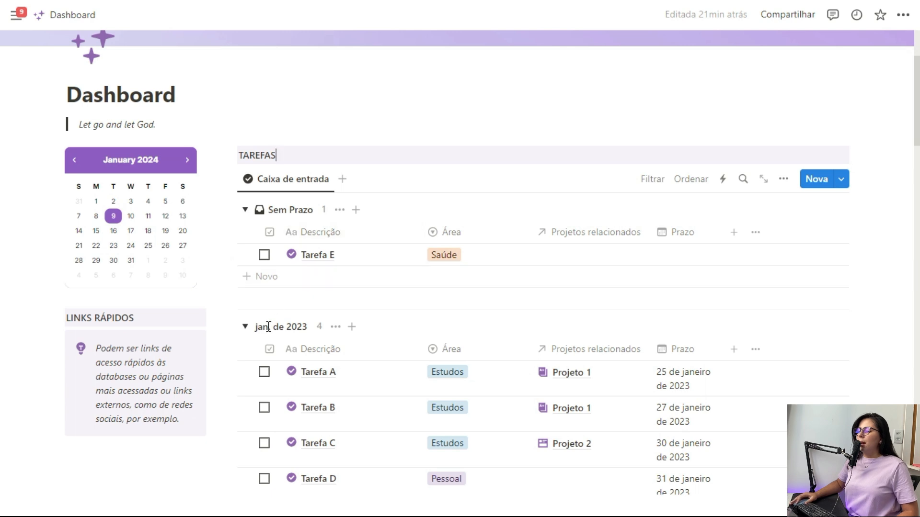
# Step: Change Tarefa A's Prazo to 25/01/2024
pyautogui.scroll(-2, 677, 354)
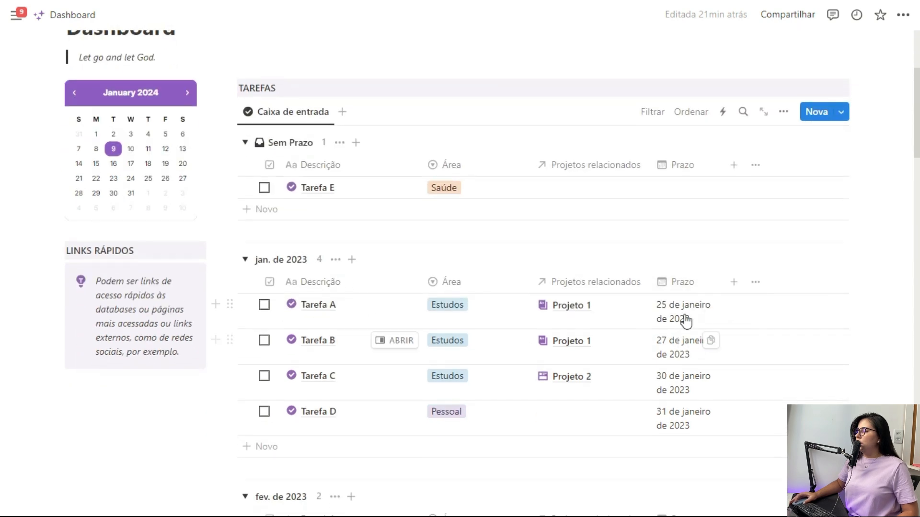
pyautogui.click(680, 319)
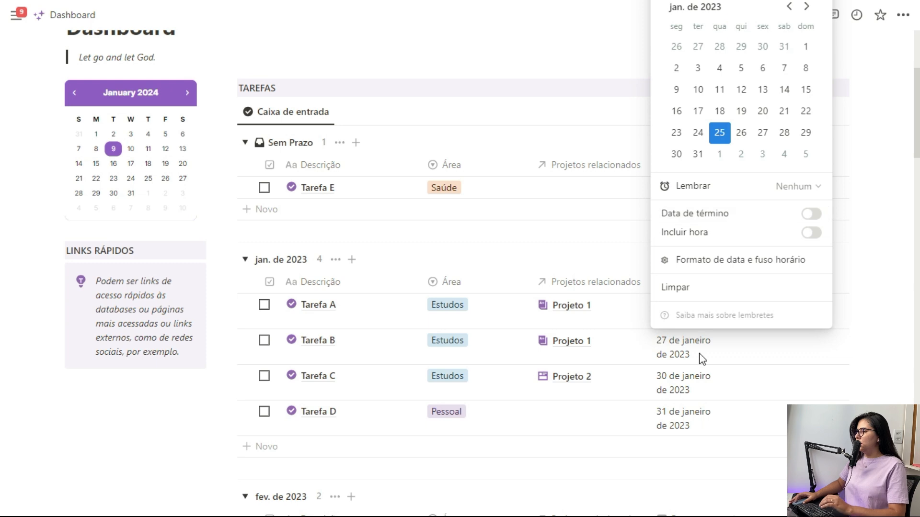
pyautogui.press('Escape')
pyautogui.click(682, 320)
pyautogui.click(725, 165)
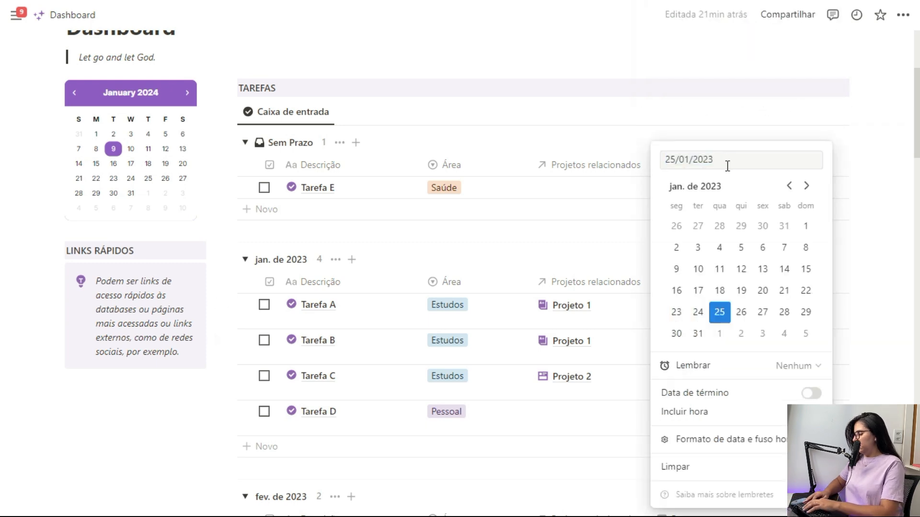
pyautogui.press('BackSpace')
pyautogui.write('4')
pyautogui.press('Return')
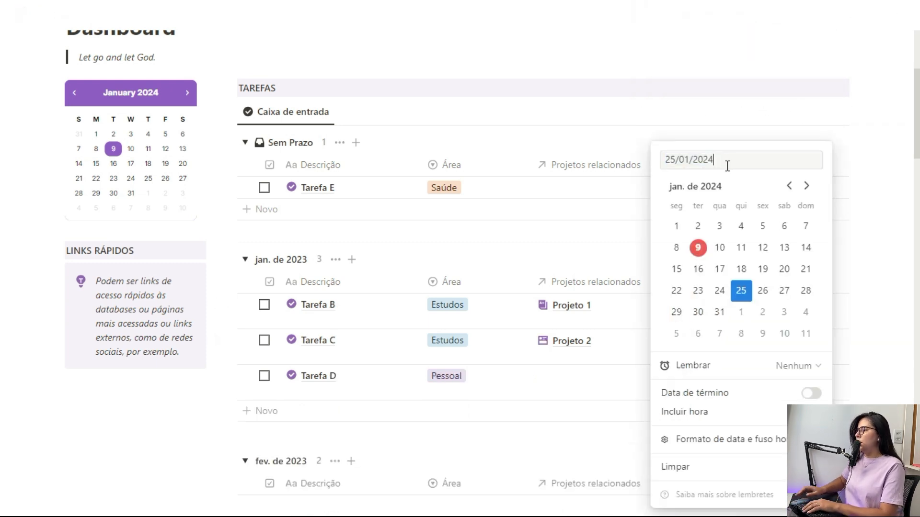
pyautogui.click(616, 287)
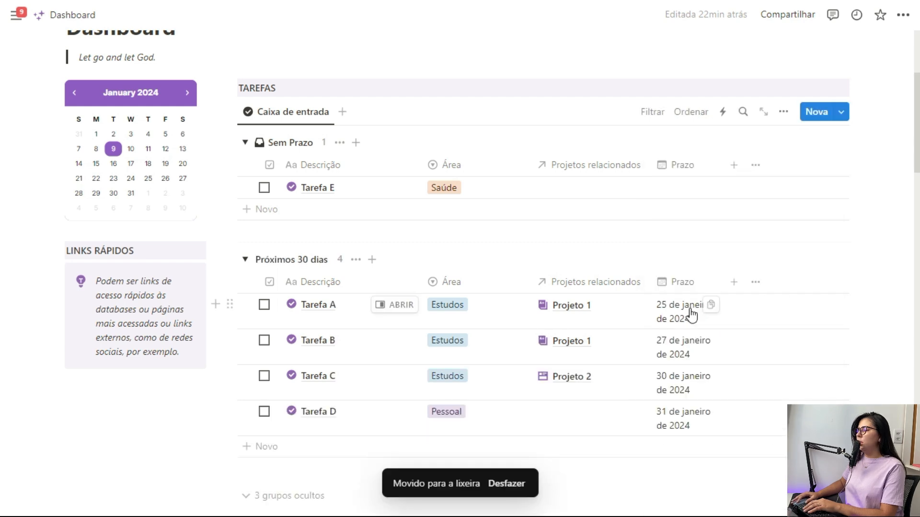
# Step: Set the Prazo of Tarefa A to 9 January 2024 and of Tarefa B to 10 January 2024
pyautogui.click(692, 315)
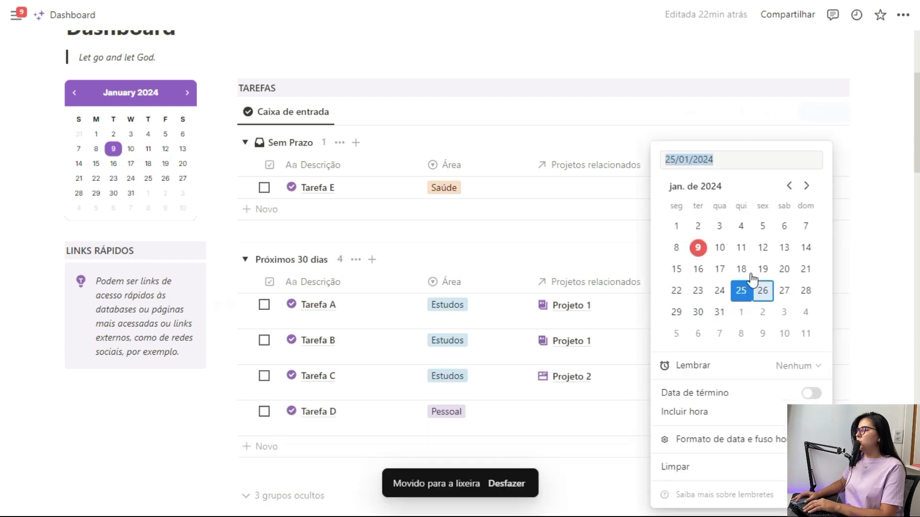
pyautogui.click(698, 247)
pyautogui.click(608, 393)
pyautogui.scroll(-3, 665, 379)
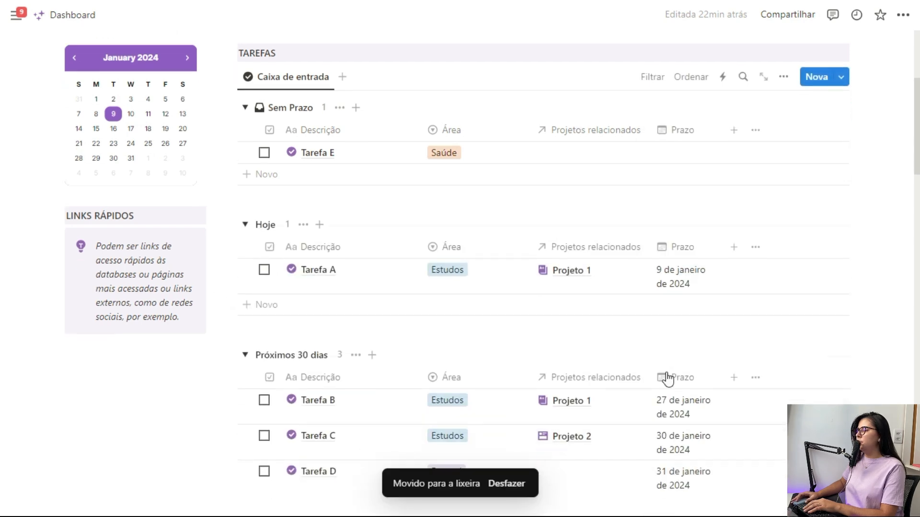
pyautogui.click(673, 379)
pyautogui.click(720, 131)
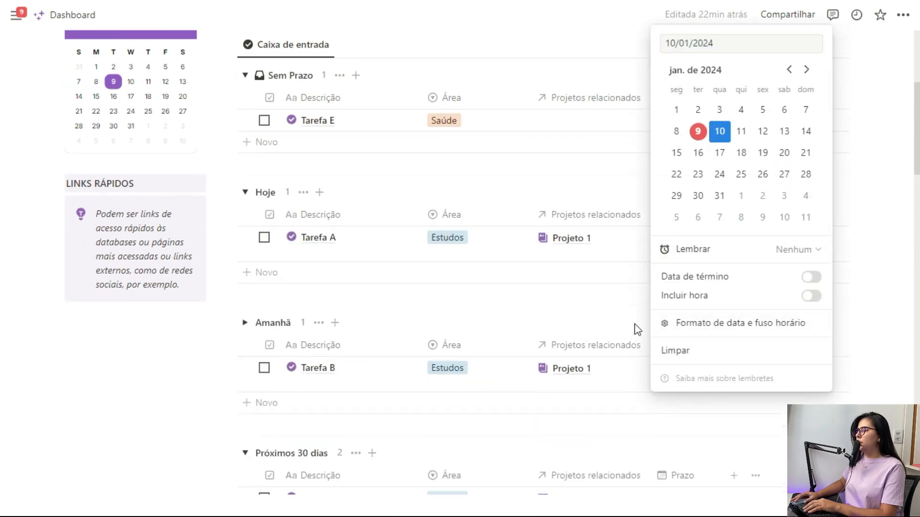
pyautogui.click(612, 389)
# Step: Collapse the Próximos 30 dias, Próximos 7 dias and Amanhã groups and widen the Prazo column to fit dates on one line
pyautogui.scroll(-3, 492, 376)
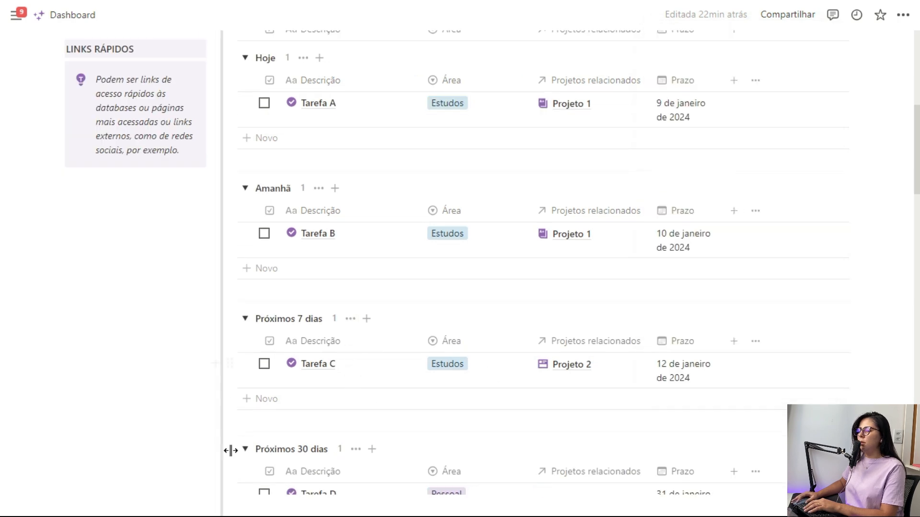
pyautogui.click(245, 449)
pyautogui.click(244, 318)
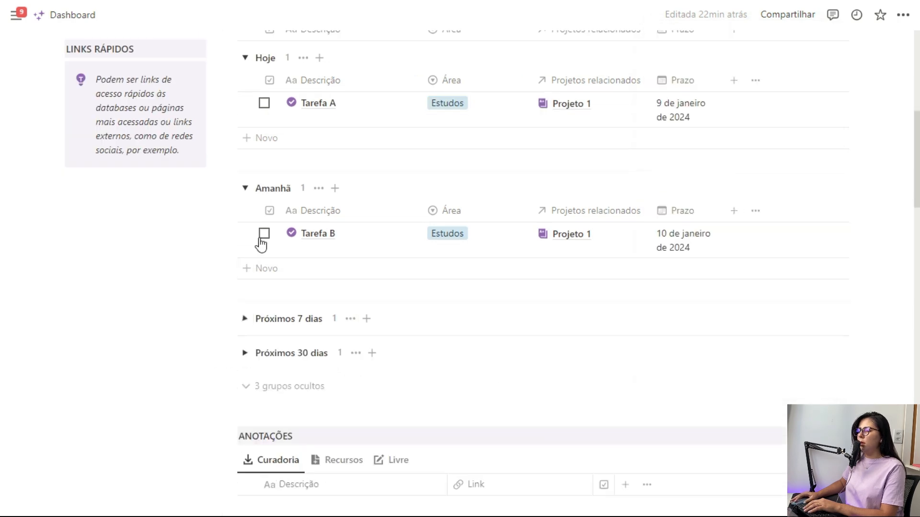
pyautogui.click(244, 188)
pyautogui.scroll(6, 251, 267)
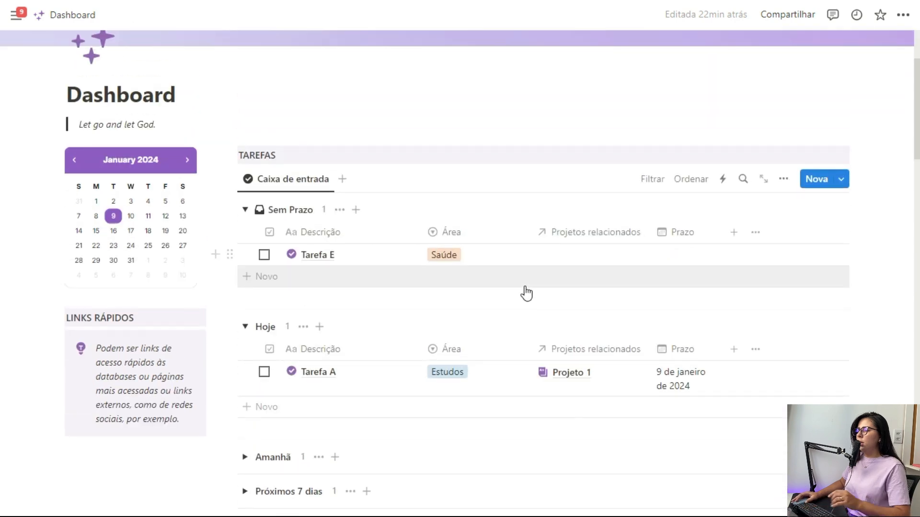
pyautogui.scroll(-2, 526, 293)
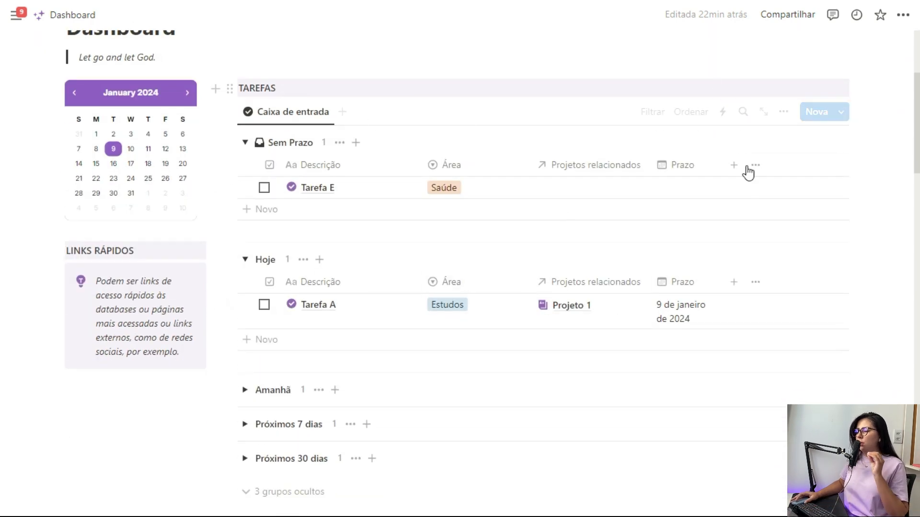
pyautogui.moveTo(723, 282); pyautogui.dragTo(764, 283)
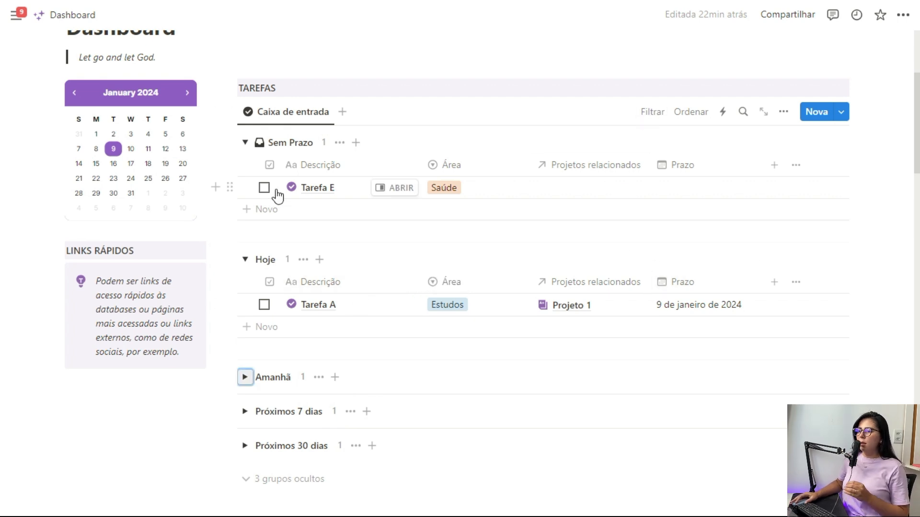
# Step: Filter the Caixa de entrada view to tasks whose Complete property is Desmarcadas, and hide the filter bar
pyautogui.click(647, 115)
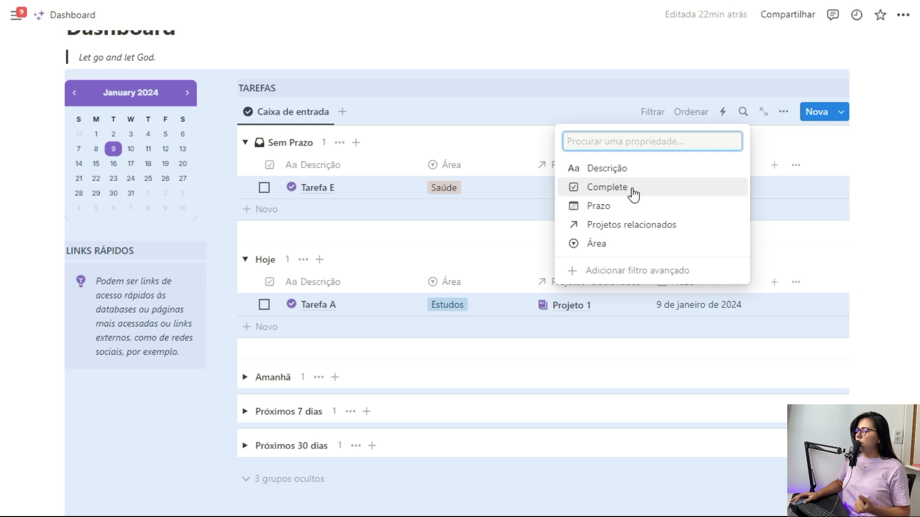
pyautogui.click(613, 191)
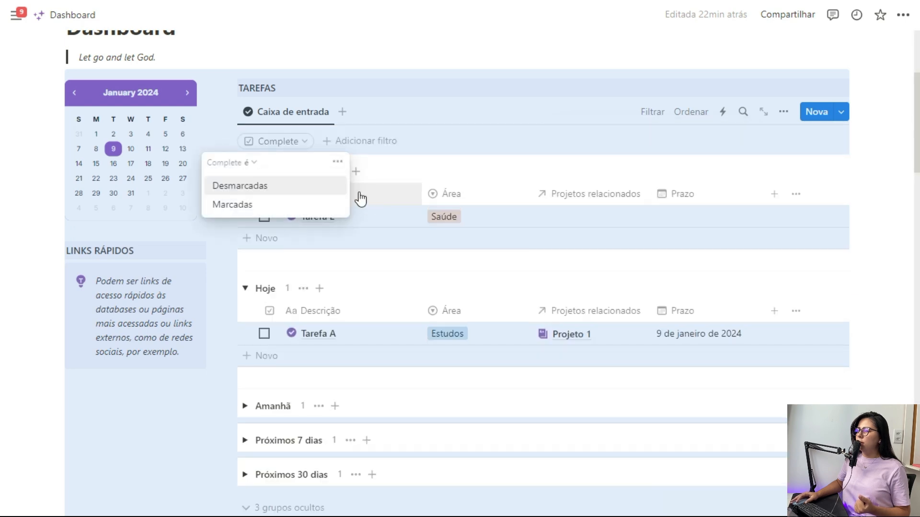
pyautogui.click(261, 187)
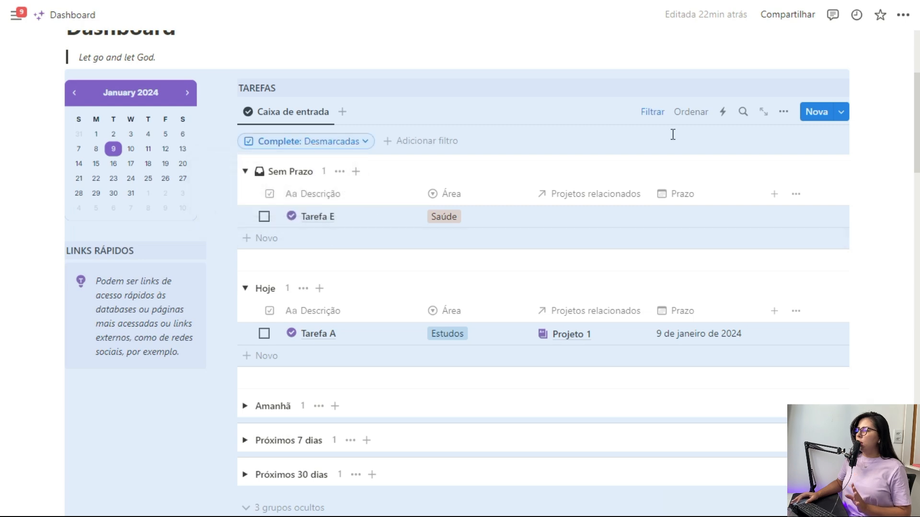
pyautogui.click(654, 113)
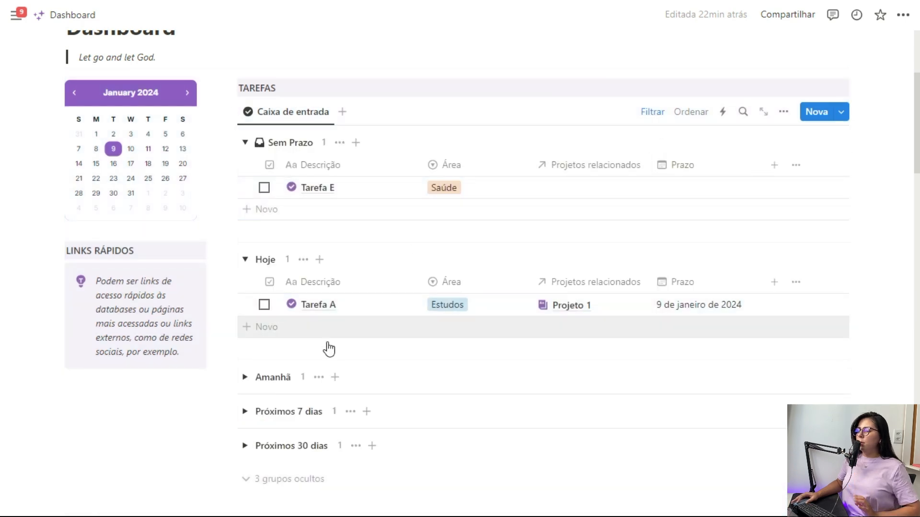
# Step: Expand the Amanhã group and mark Tarefa B as complete
pyautogui.click(245, 378)
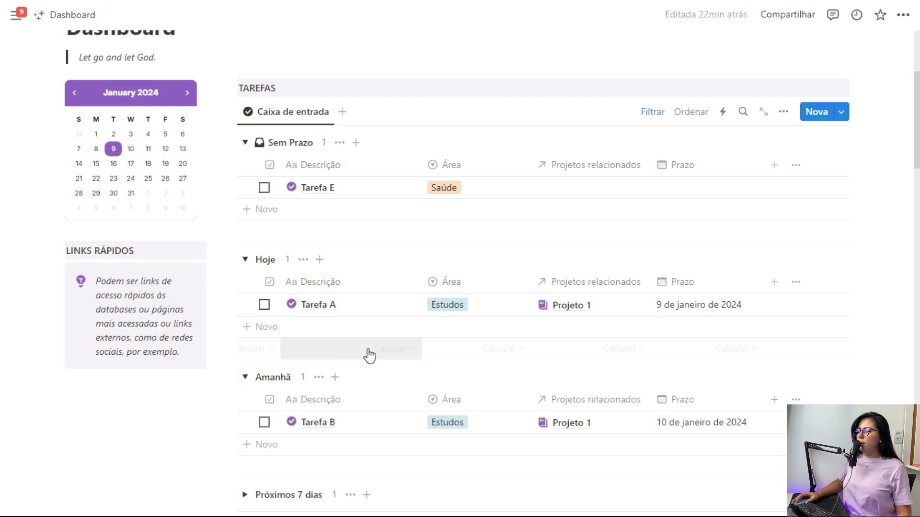
pyautogui.click(264, 422)
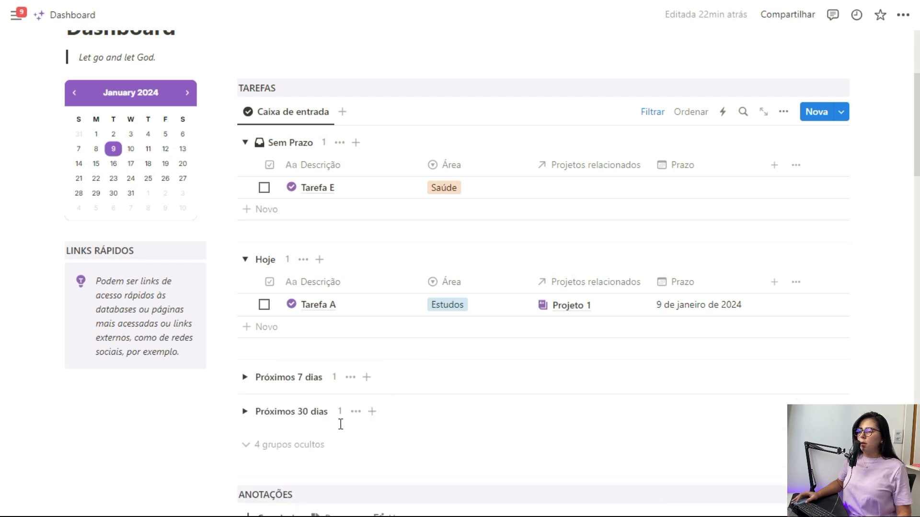
# Step: Expand the Próximos 7 dias group and set Tarefa C's Prazo to 8 January 2024
pyautogui.click(245, 377)
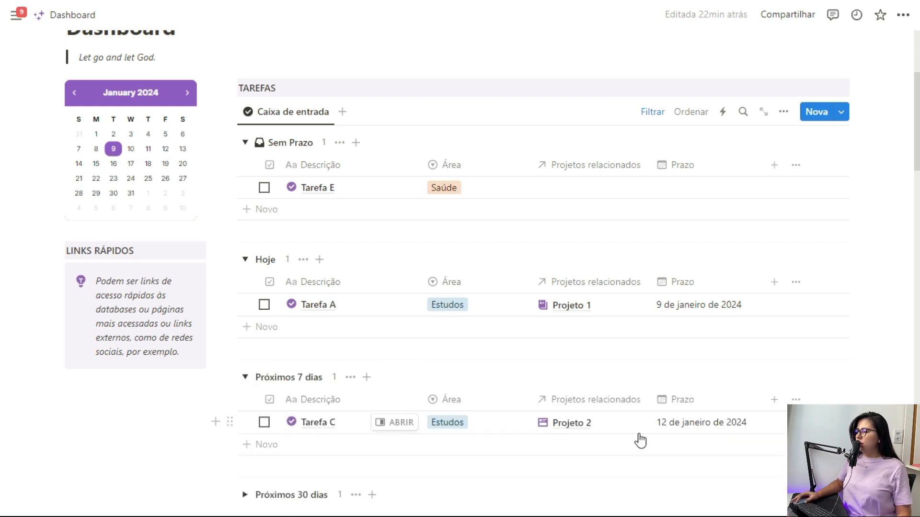
pyautogui.click(700, 429)
pyautogui.click(676, 173)
pyautogui.click(844, 211)
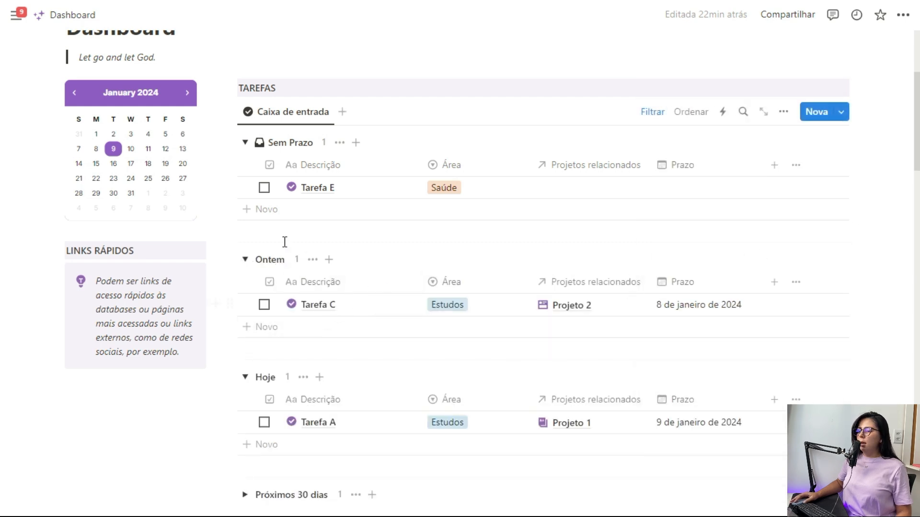
# Step: Collapse and reopen the Ontem group, and mark its Tarefa C as complete
pyautogui.click(246, 261)
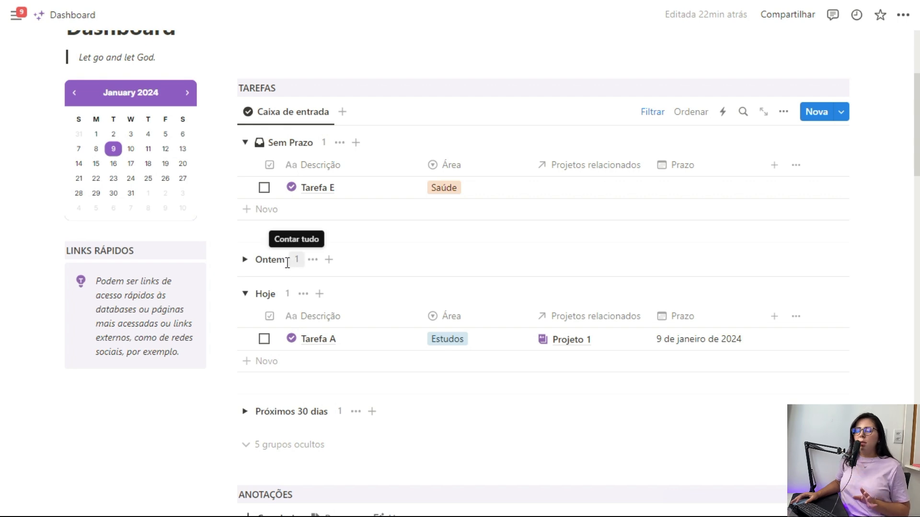
pyautogui.click(246, 260)
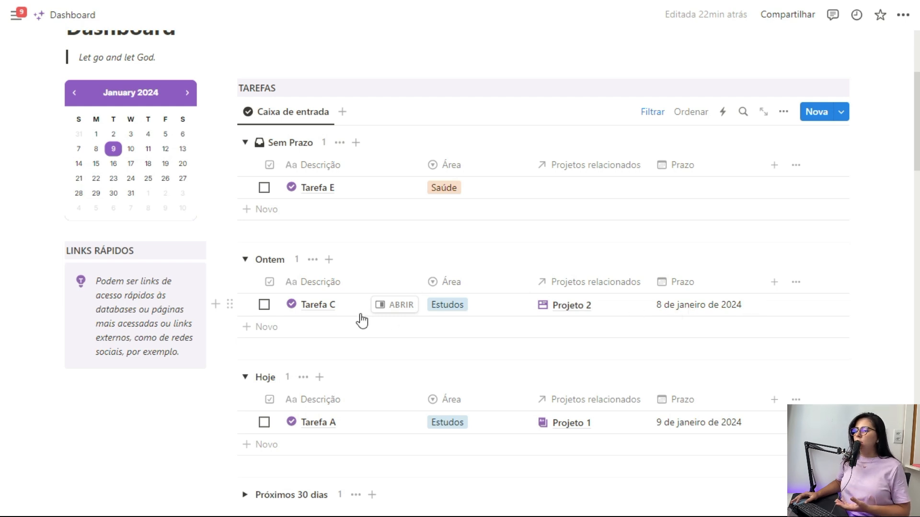
pyautogui.click(264, 305)
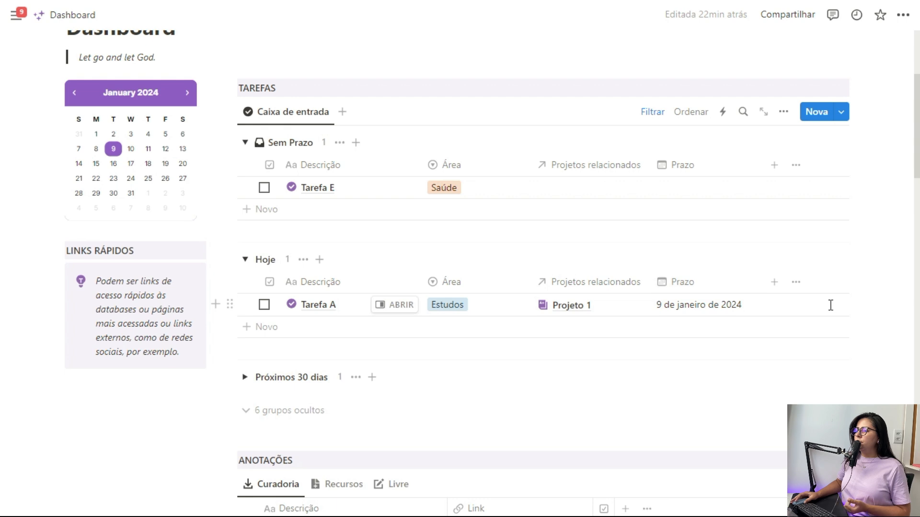
pyautogui.click(245, 260)
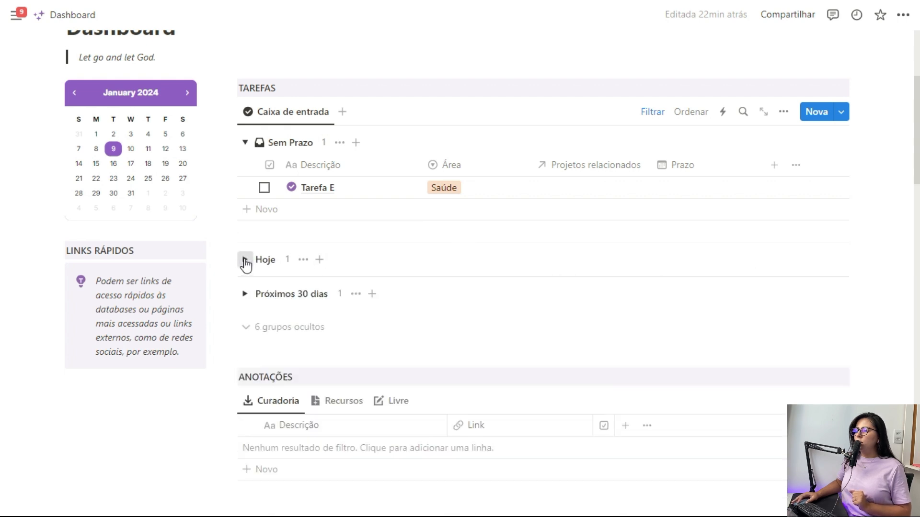
pyautogui.click(245, 260)
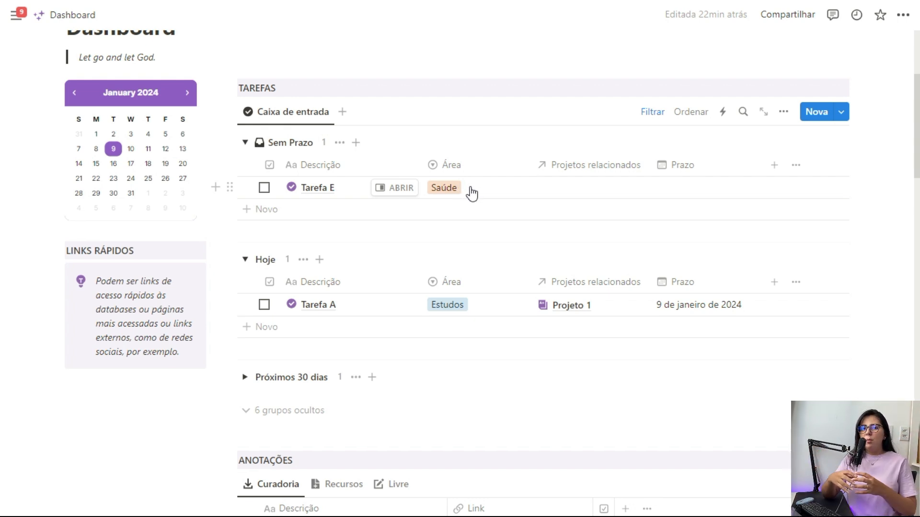
# Step: Set the Prazo of Tarefa E in the Sem Prazo group to 10 January 2024
pyautogui.scroll(-7, 472, 193)
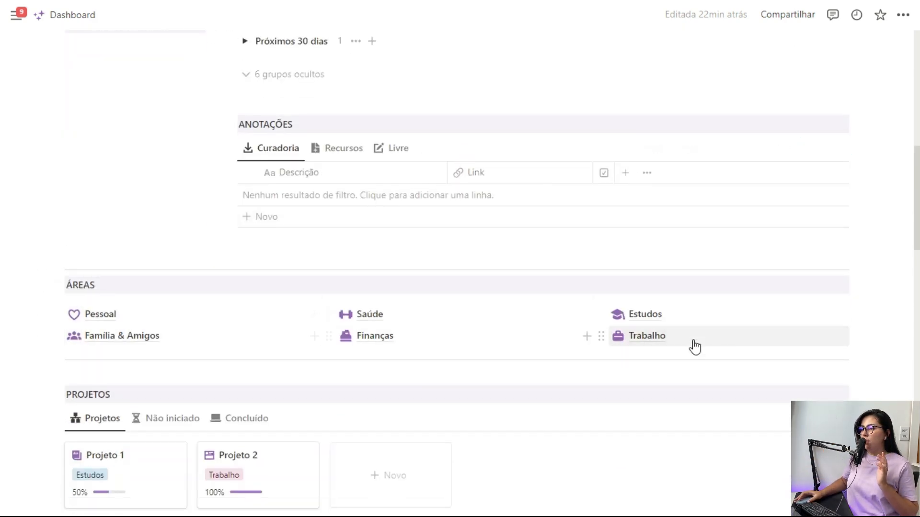
pyautogui.scroll(7, 720, 326)
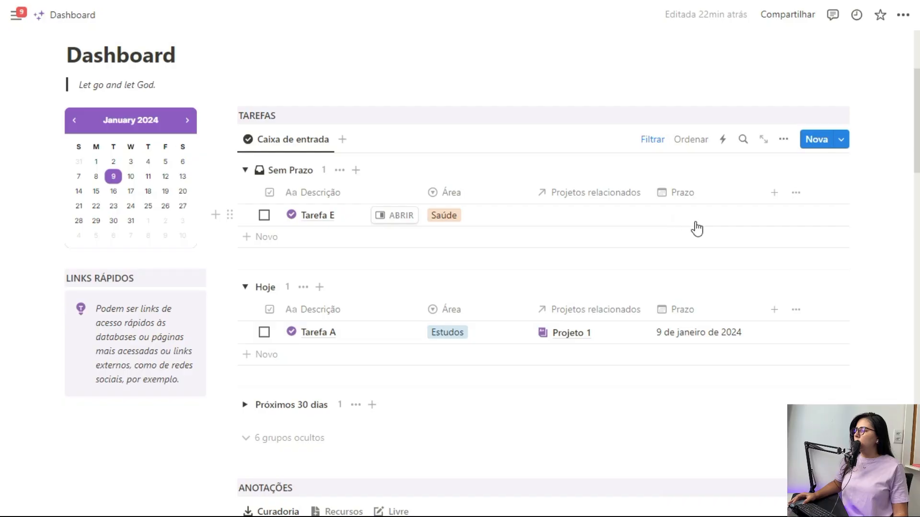
pyautogui.click(695, 218)
pyautogui.click(719, 248)
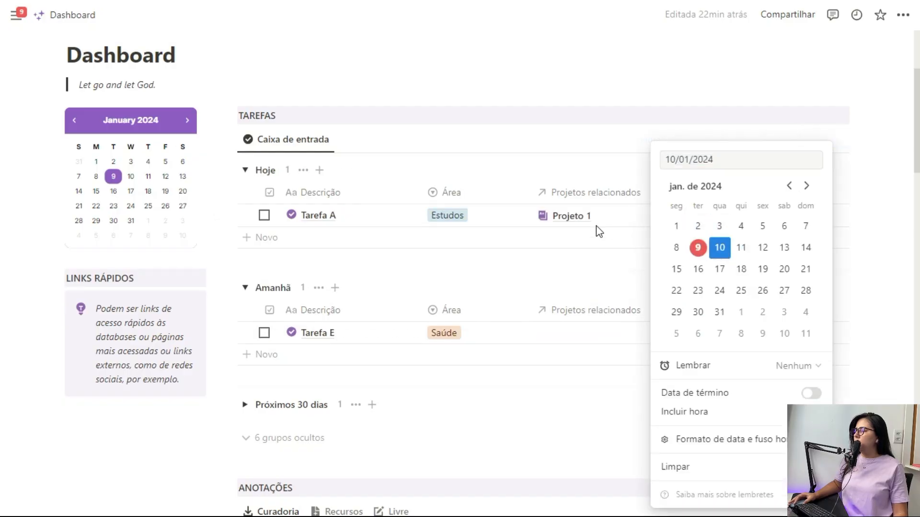
pyautogui.click(599, 179)
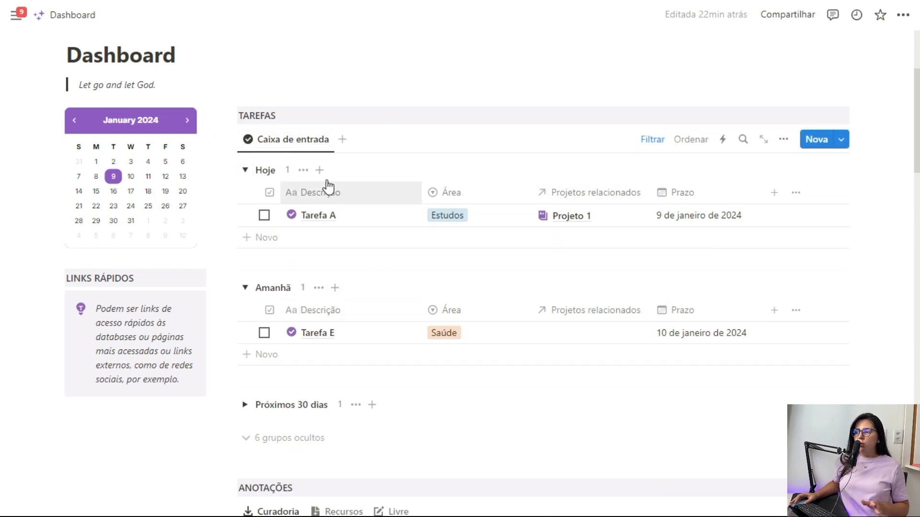
# Step: Turn off hiding of empty groups in the grouping settings of the Caixa de entrada view
pyautogui.click(784, 139)
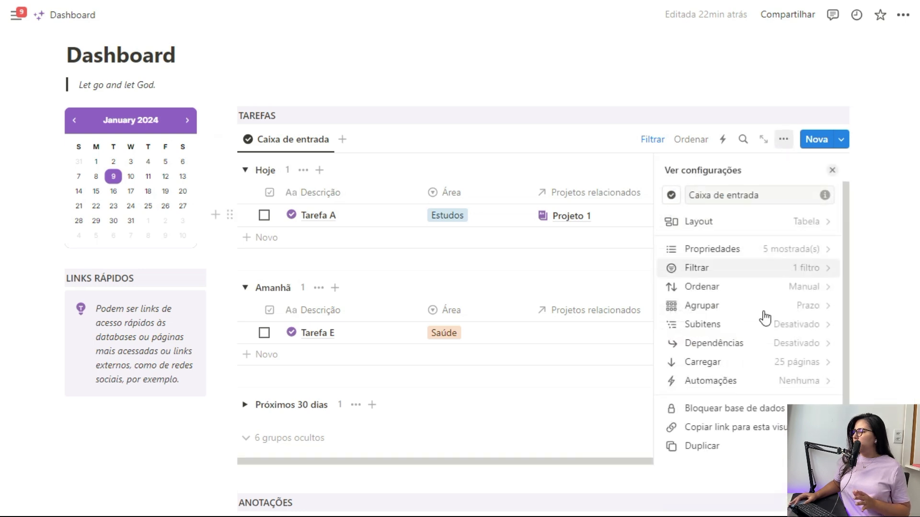
pyautogui.click(796, 307)
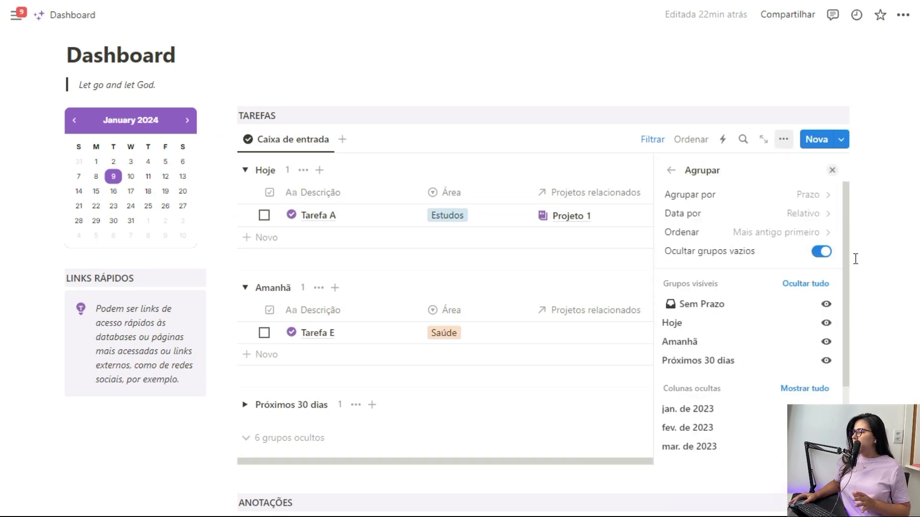
pyautogui.click(822, 252)
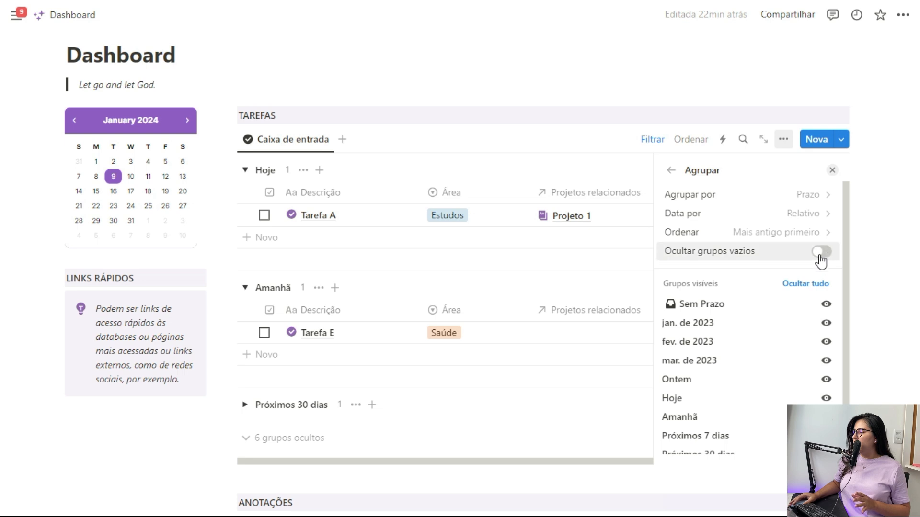
pyautogui.scroll(-3, 824, 326)
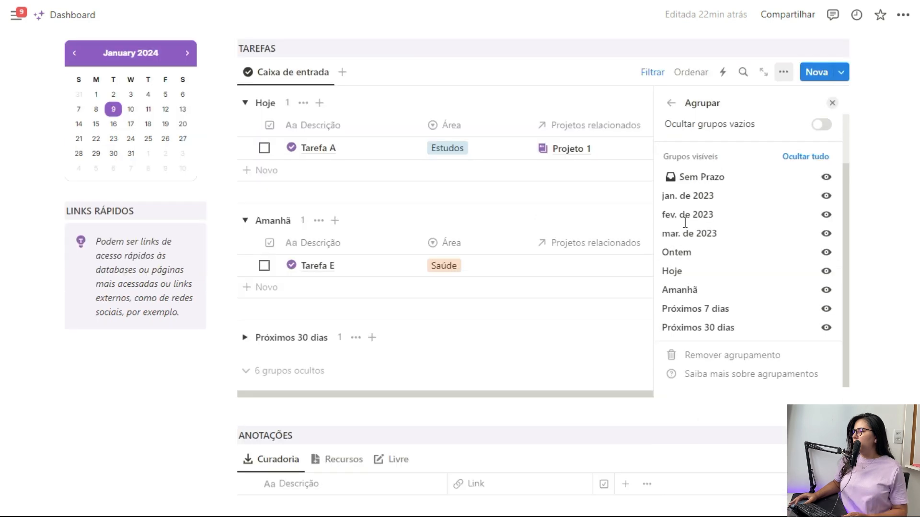
pyautogui.click(834, 103)
# Step: Reveal the hidden groups of the Tarefas database and delete the pages of the jan. de 2023 group
pyautogui.click(283, 371)
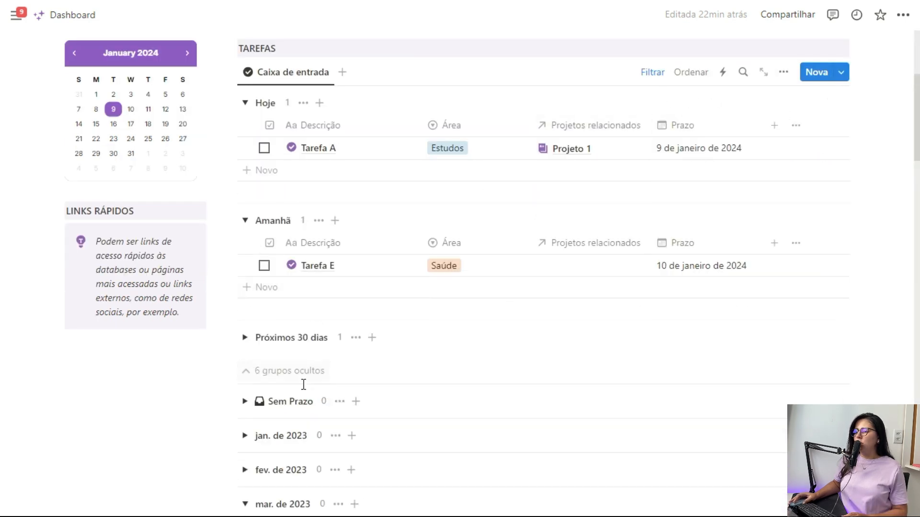
pyautogui.scroll(-3, 338, 409)
pyautogui.click(335, 307)
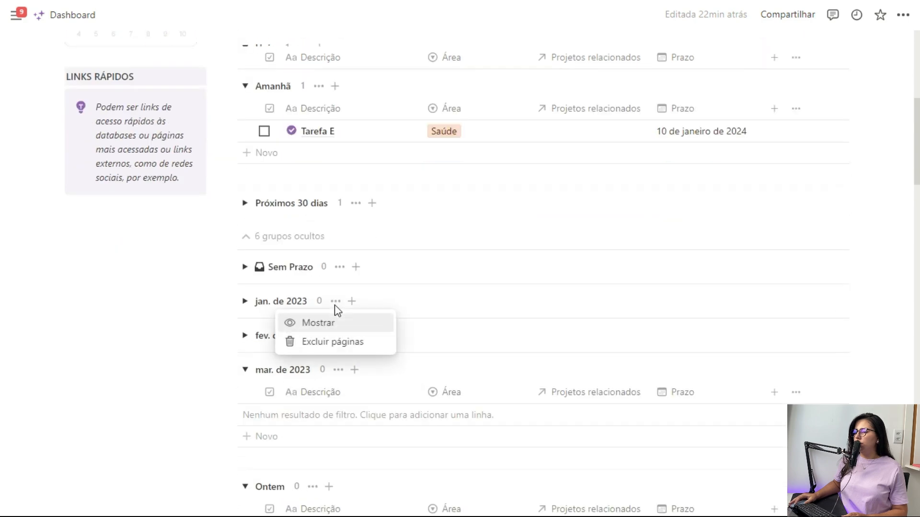
pyautogui.click(344, 342)
pyautogui.click(444, 282)
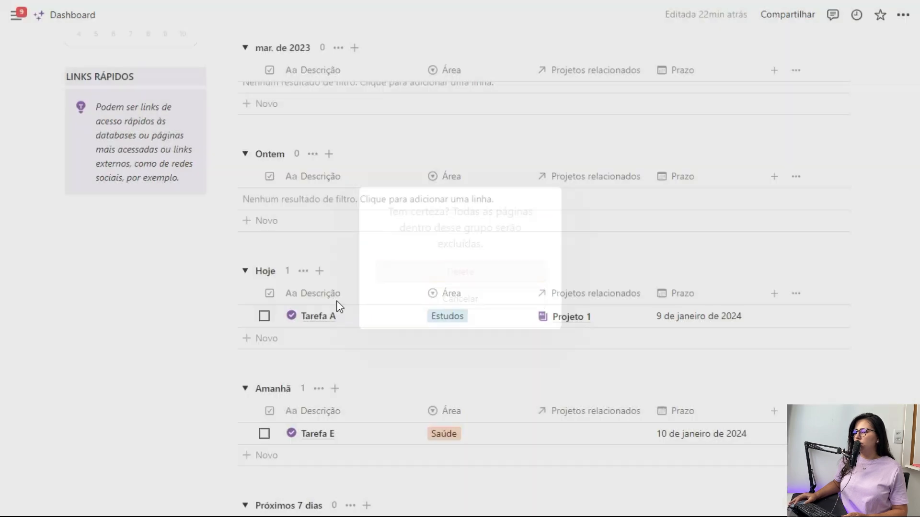
pyautogui.scroll(-4, 323, 337)
pyautogui.scroll(-3, 335, 303)
pyautogui.scroll(6, 335, 300)
pyautogui.scroll(8, 360, 290)
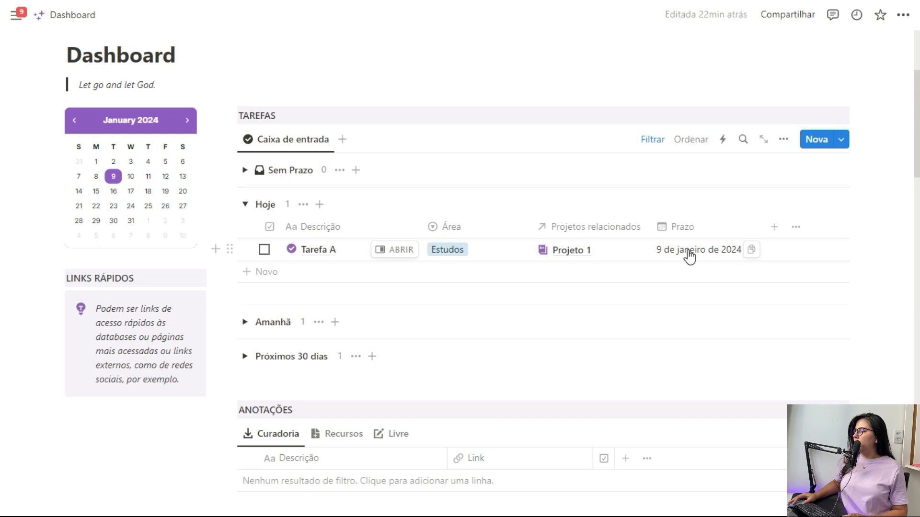
# Step: Set Tarefa A's Prazo to 8 January 2024 and change it back to 9 January 2024
pyautogui.click(691, 255)
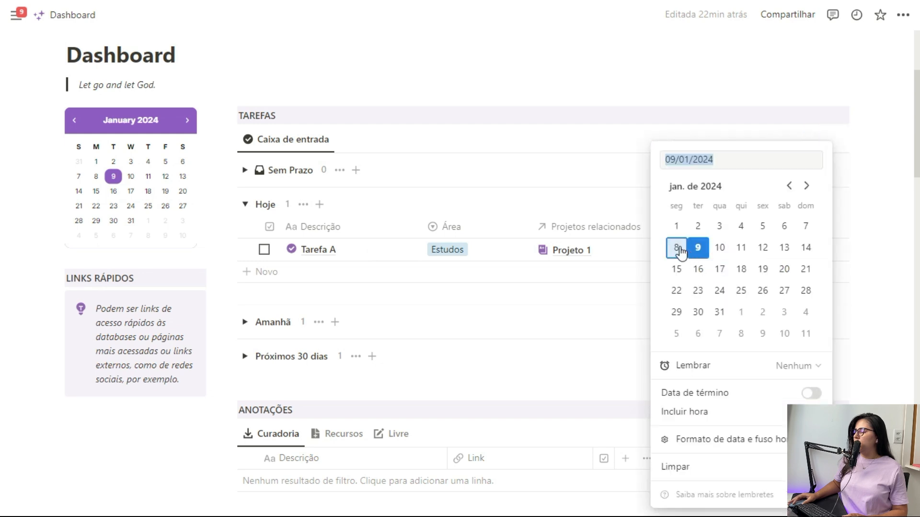
pyautogui.click(676, 249)
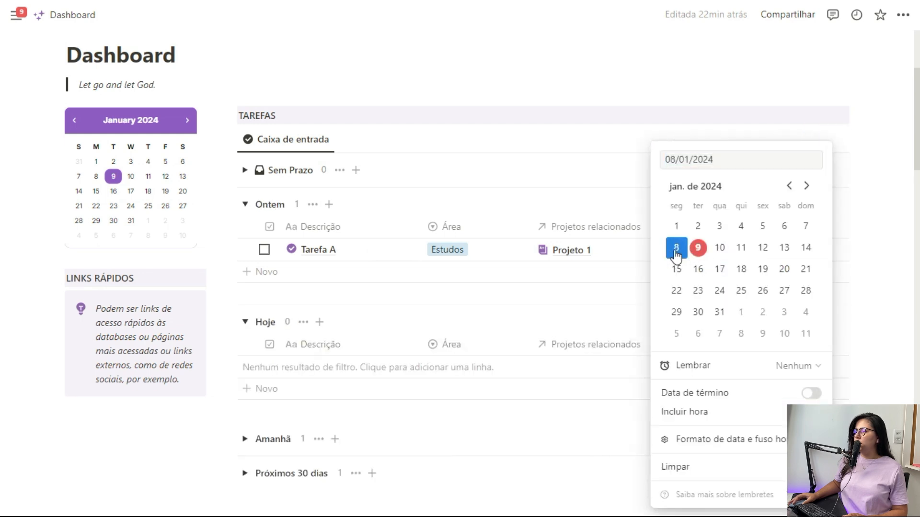
pyautogui.click(616, 270)
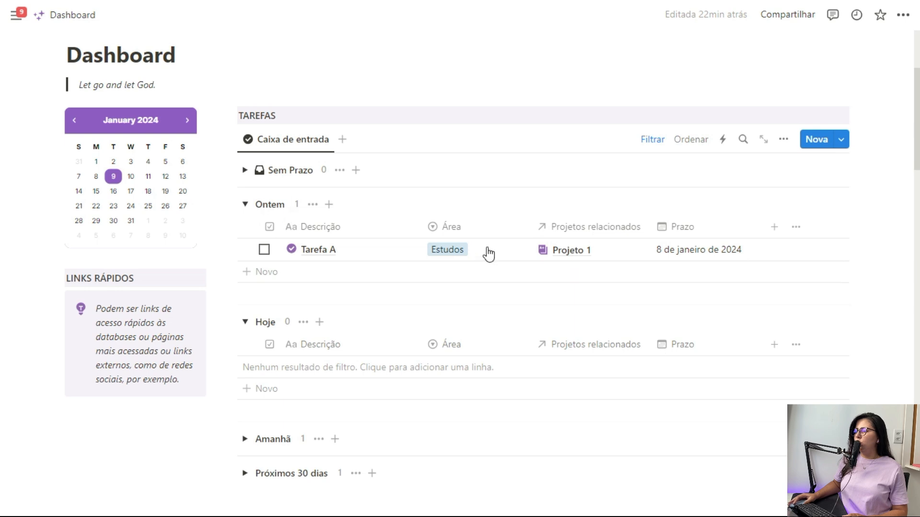
pyautogui.click(661, 251)
pyautogui.click(698, 249)
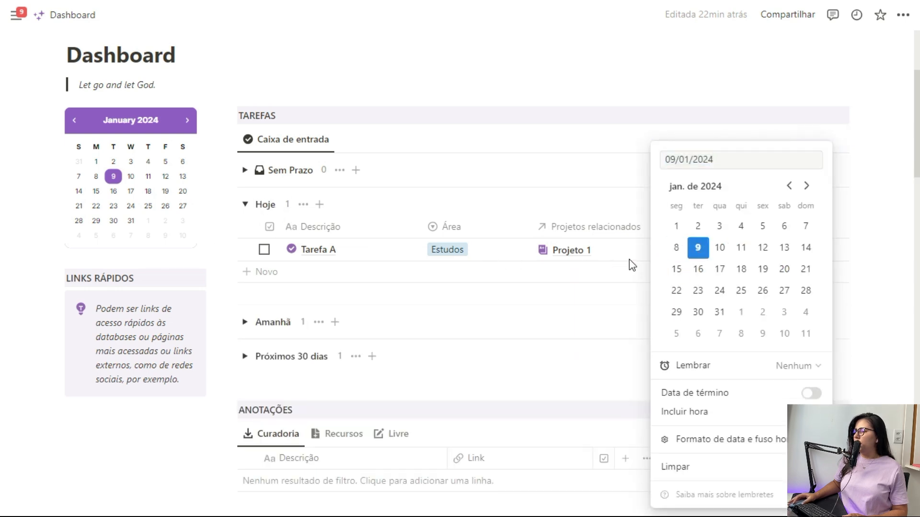
pyautogui.click(633, 254)
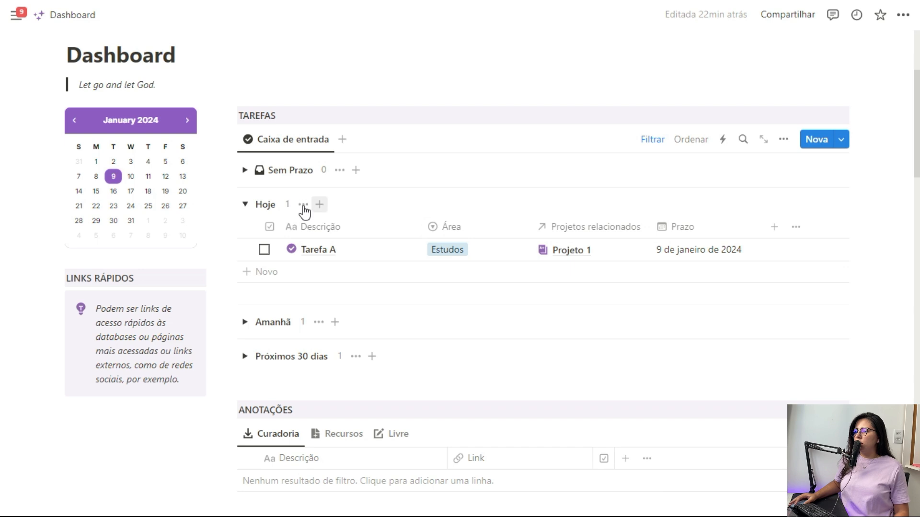
# Step: Collapse the Hoje group and rename the Caixa de entrada view as Tarefas
pyautogui.click(246, 207)
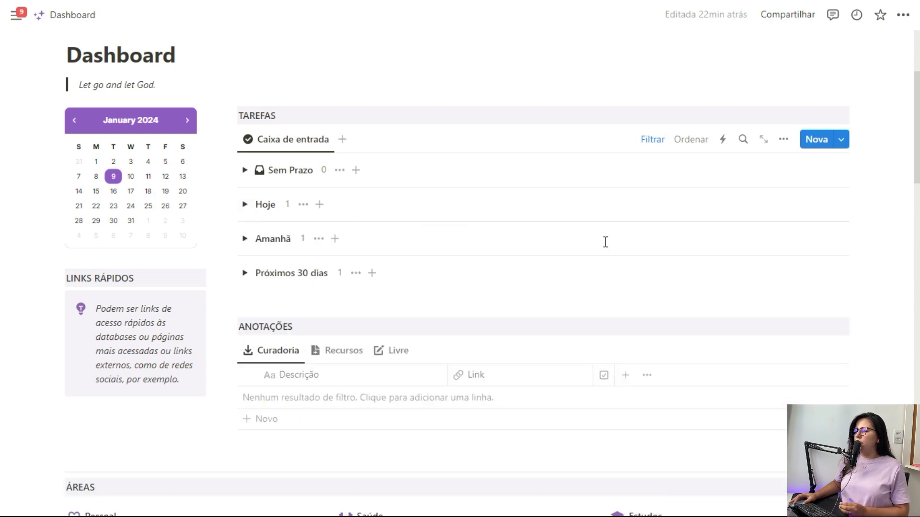
pyautogui.click(293, 138)
pyautogui.click(308, 169)
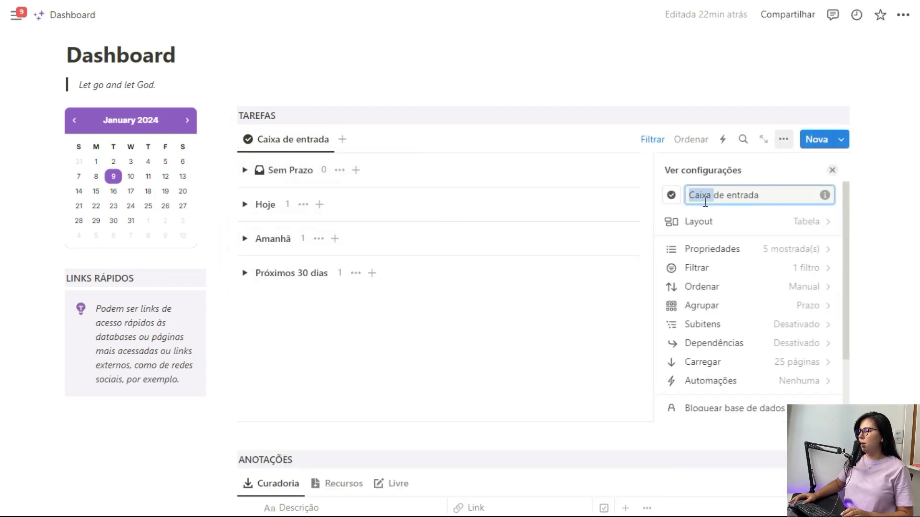
pyautogui.write('Tarefas')
pyautogui.click(832, 170)
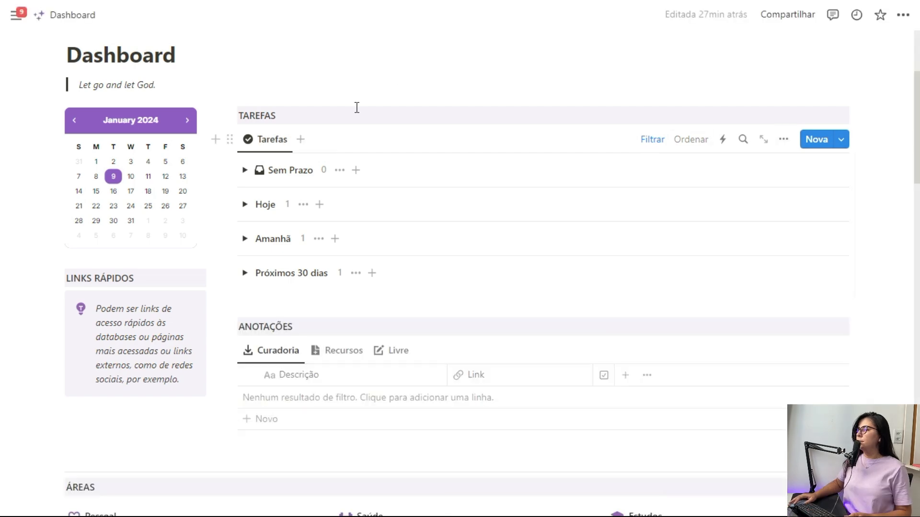
# Step: Insert a new inline database directly below the ÁREAS heading
pyautogui.scroll(-5, 398, 103)
pyautogui.scroll(-2, 399, 106)
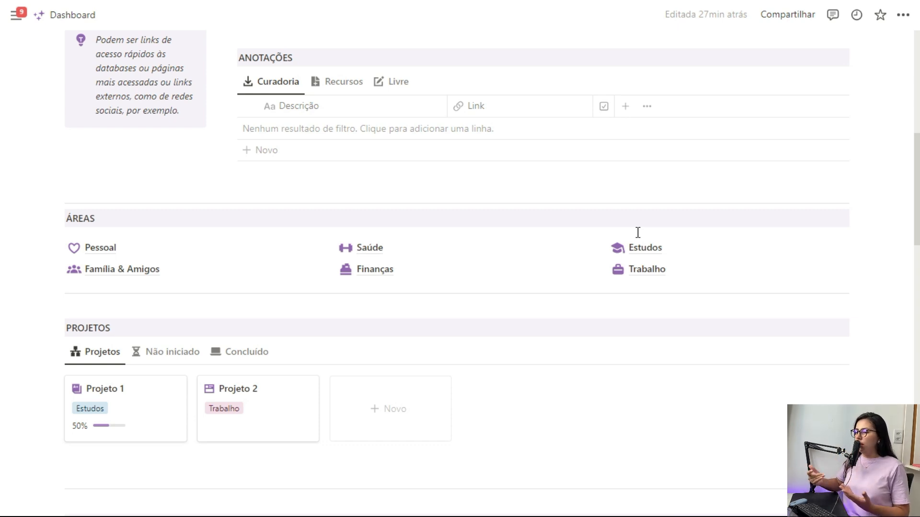
pyautogui.click(157, 224)
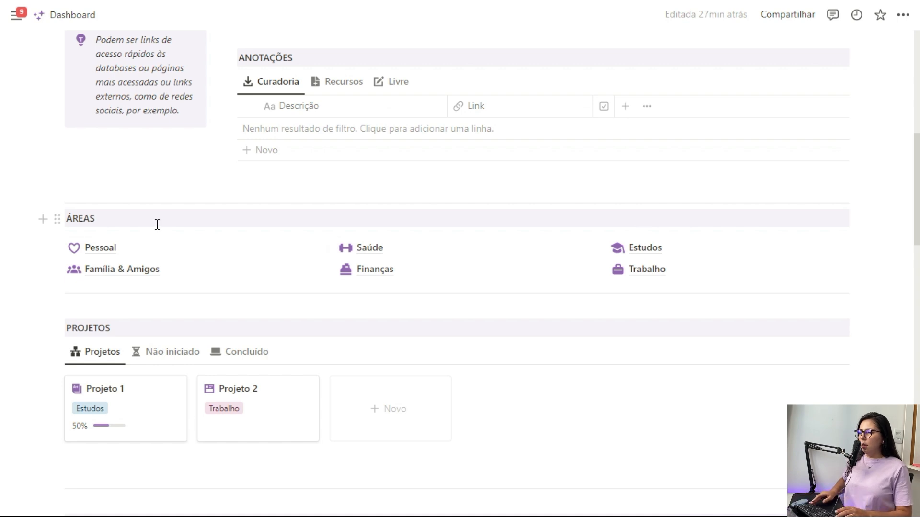
pyautogui.press('Return')
pyautogui.write('/bas')
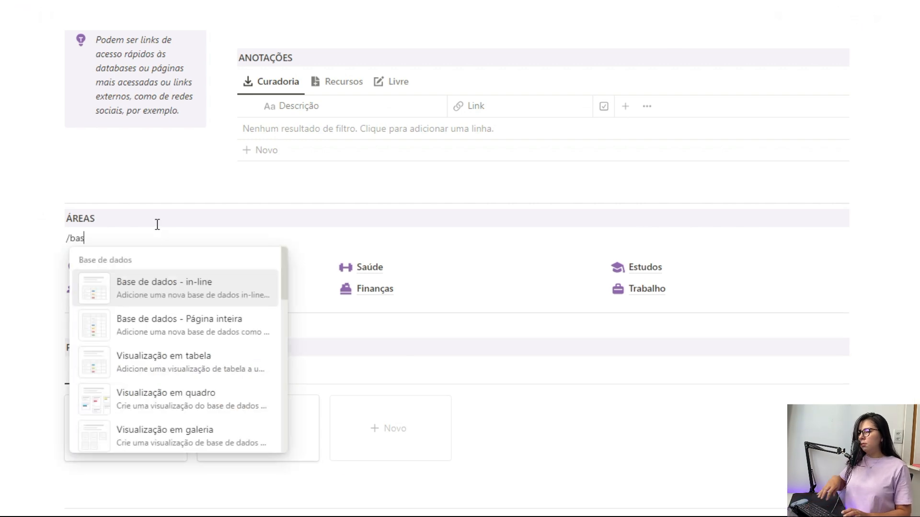
pyautogui.press('Return')
# Step: Title the new inline database [MENU DE ÁREAS]
pyautogui.write('[áre')
pyautogui.press('BackSpace')
pyautogui.press('BackSpace')
pyautogui.press('BackSpace')
pyautogui.press('capslock')
pyautogui.write('MENU DE')
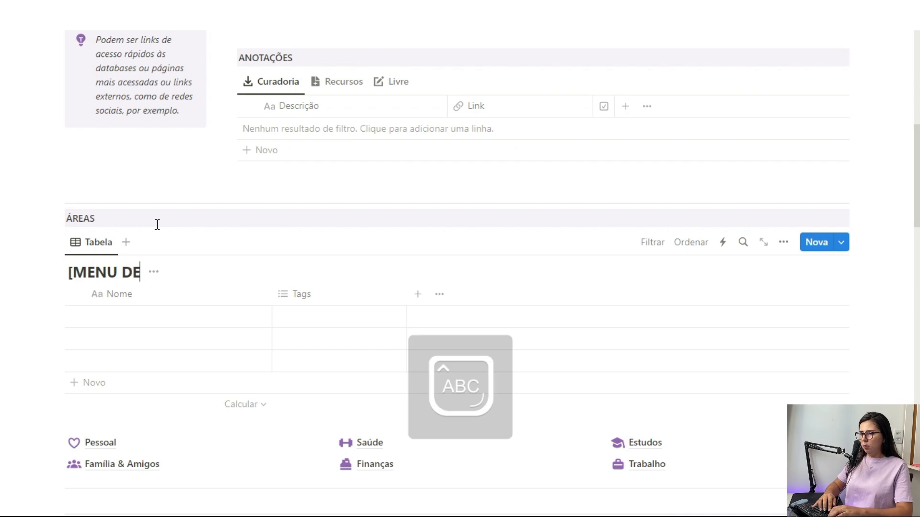
pyautogui.write(' ÁREAS]')
# Step: Delete the Tags property from the [MENU DE ÁREAS] database
pyautogui.click(355, 295)
pyautogui.click(343, 242)
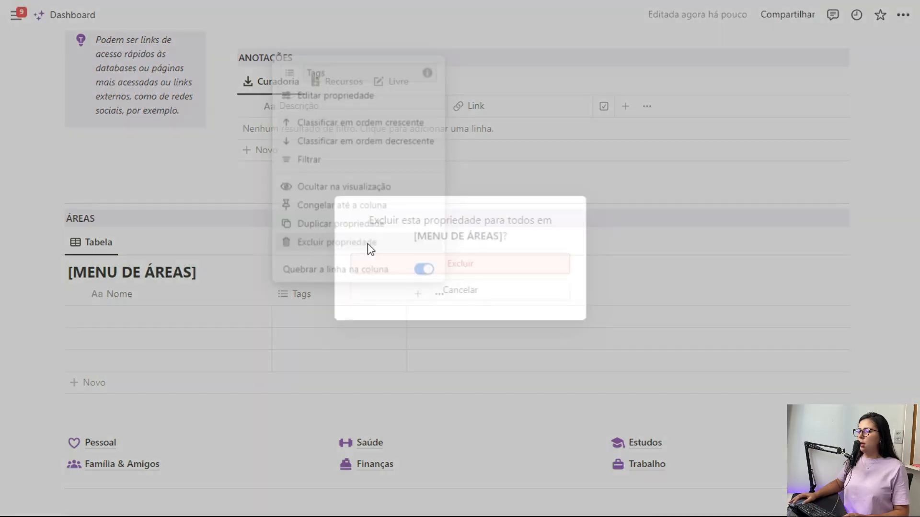
pyautogui.click(395, 267)
# Step: Switch the [MENU DE ÁREAS] view to the Galeria layout with card preview Nenhum and card size Pequeno
pyautogui.click(102, 244)
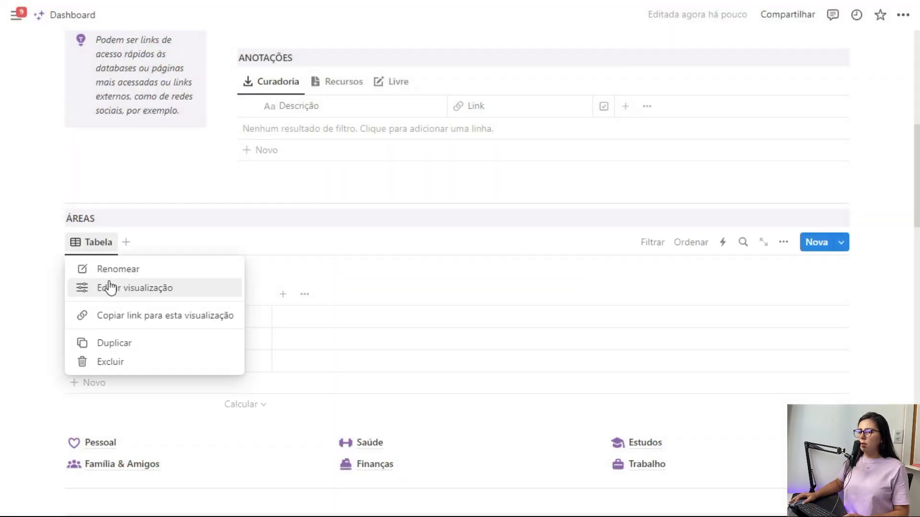
pyautogui.click(113, 288)
pyautogui.click(790, 125)
pyautogui.click(814, 165)
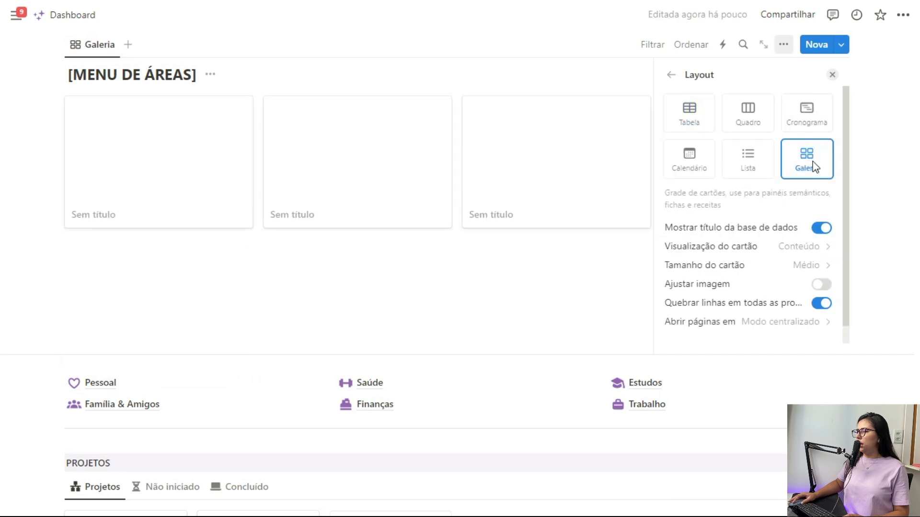
pyautogui.click(817, 251)
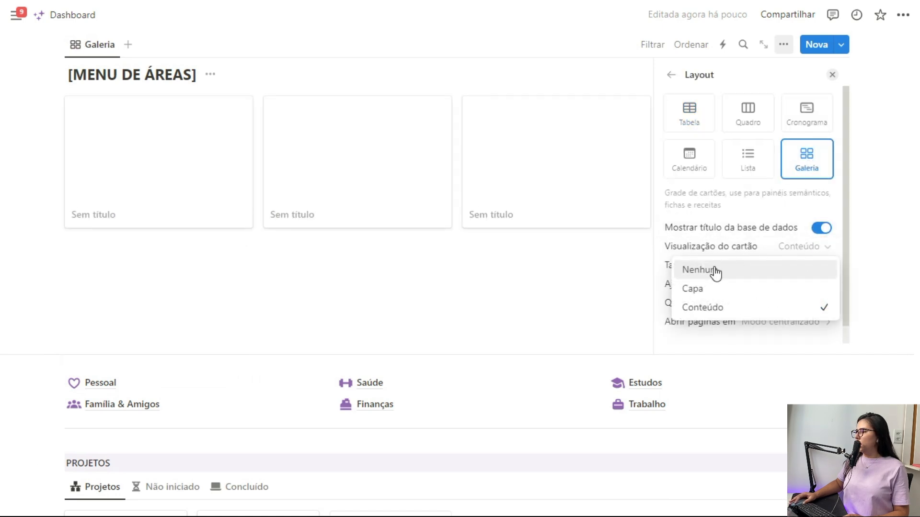
pyautogui.click(712, 269)
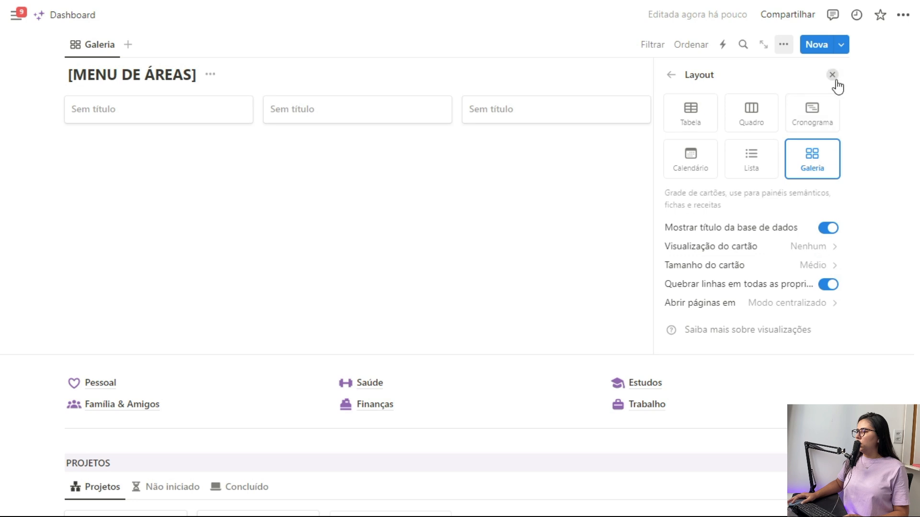
pyautogui.click(813, 265)
pyautogui.click(725, 289)
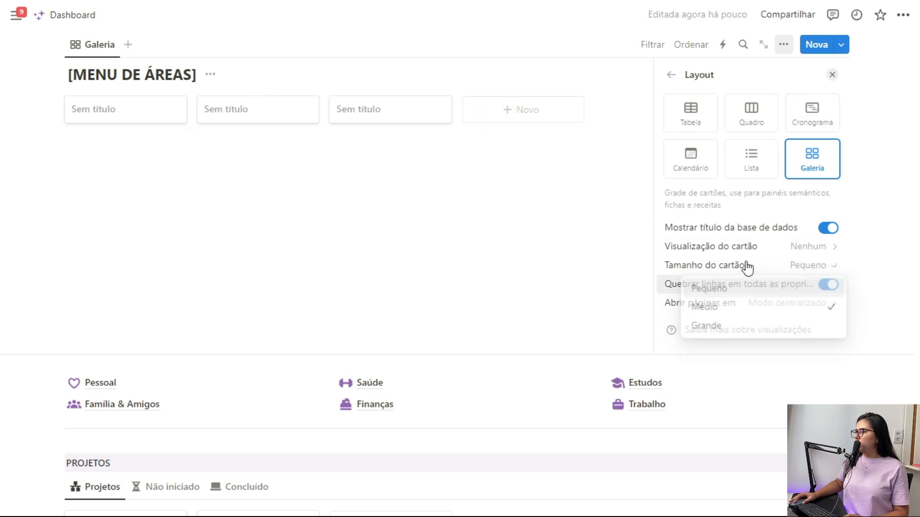
pyautogui.click(833, 76)
# Step: Delete the three untitled cards from the gallery and hide the database title
pyautogui.moveTo(55, 110); pyautogui.dragTo(359, 116)
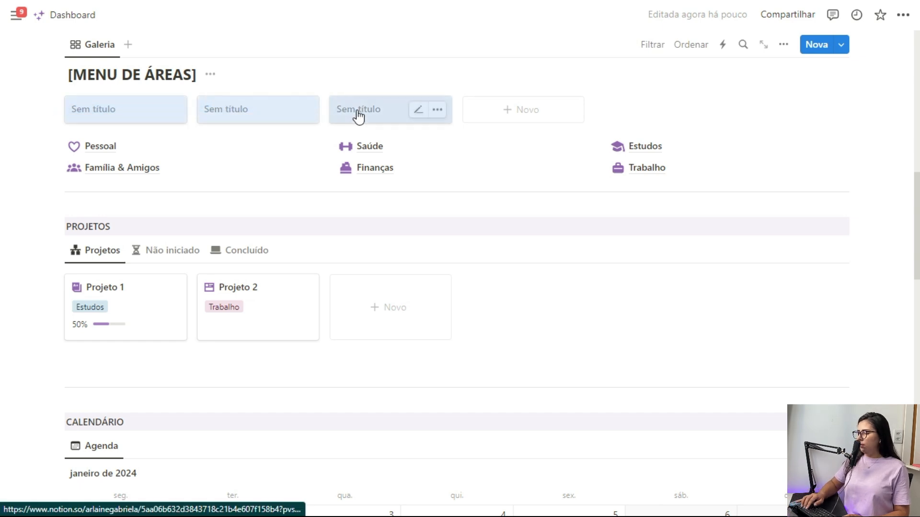
pyautogui.press('Delete')
pyautogui.scroll(2, 350, 223)
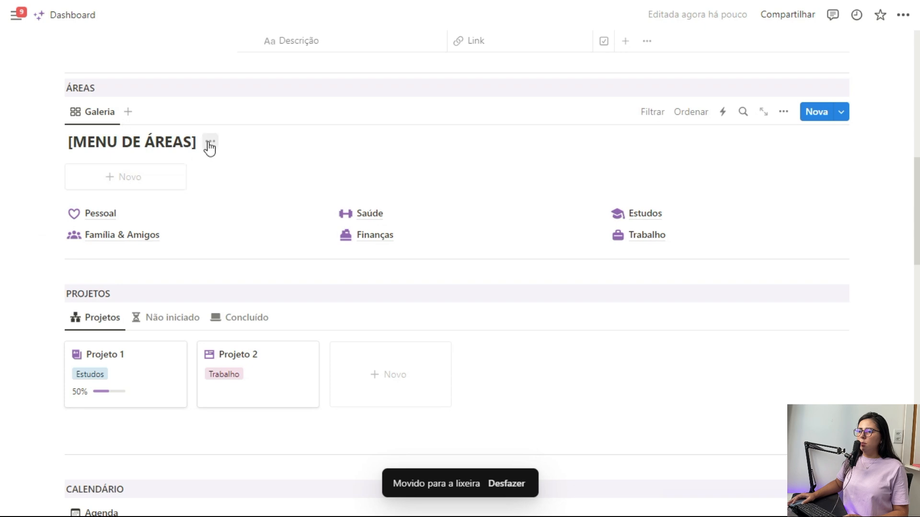
pyautogui.click(209, 144)
pyautogui.click(197, 209)
# Step: Rename the gallery view in the ÁREAS section to Áreas
pyautogui.click(109, 113)
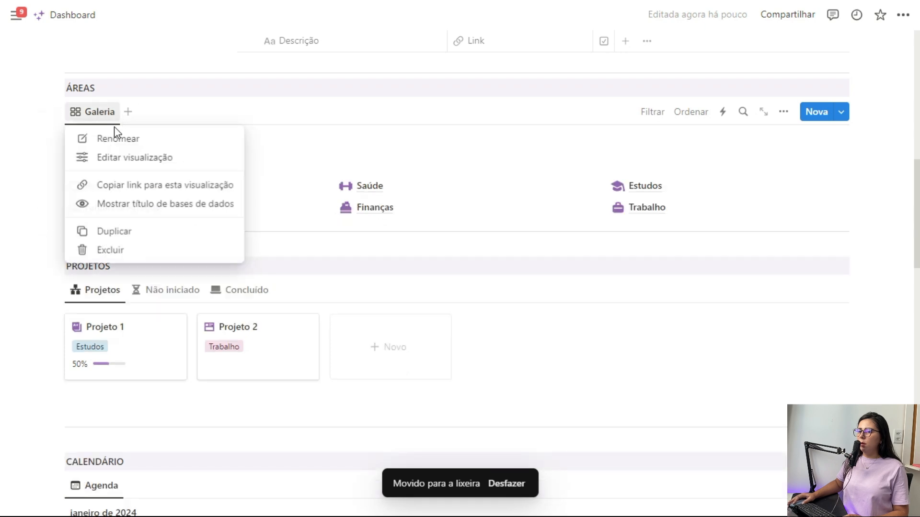
pyautogui.click(113, 139)
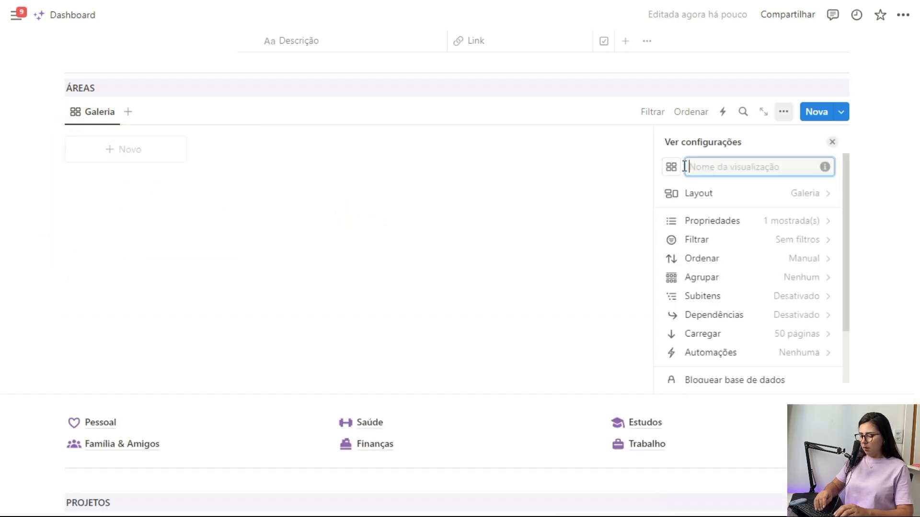
pyautogui.press('capslock')
pyautogui.write('Áre')
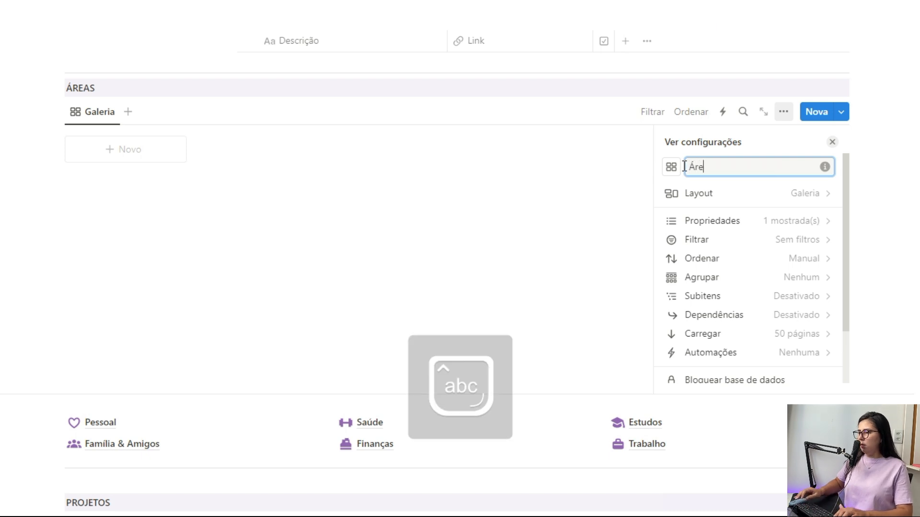
pyautogui.write('as')
pyautogui.click(832, 142)
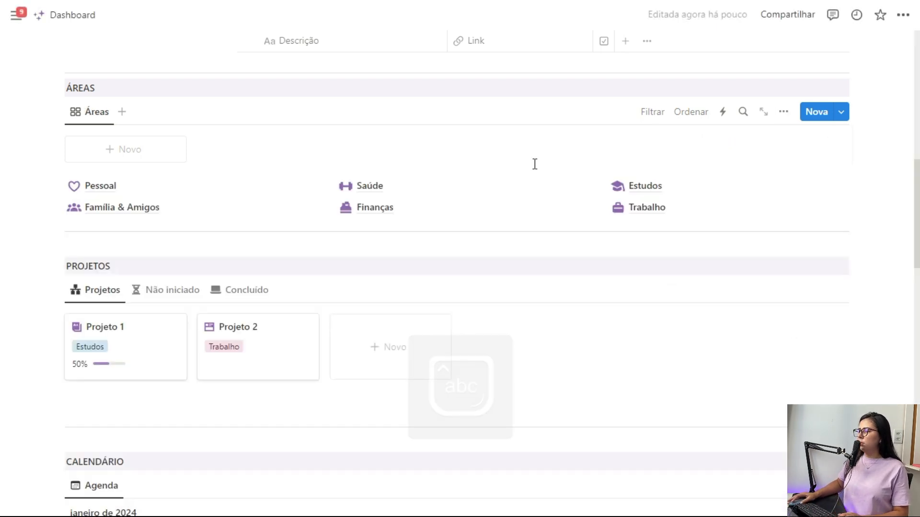
# Step: Move the Pessoal, Família & Amigos, Saúde, Finanças, Estudos and Trabalho pages into the Áreas gallery as cards, ending with Trabalho
pyautogui.click(59, 186)
pyautogui.click(56, 187)
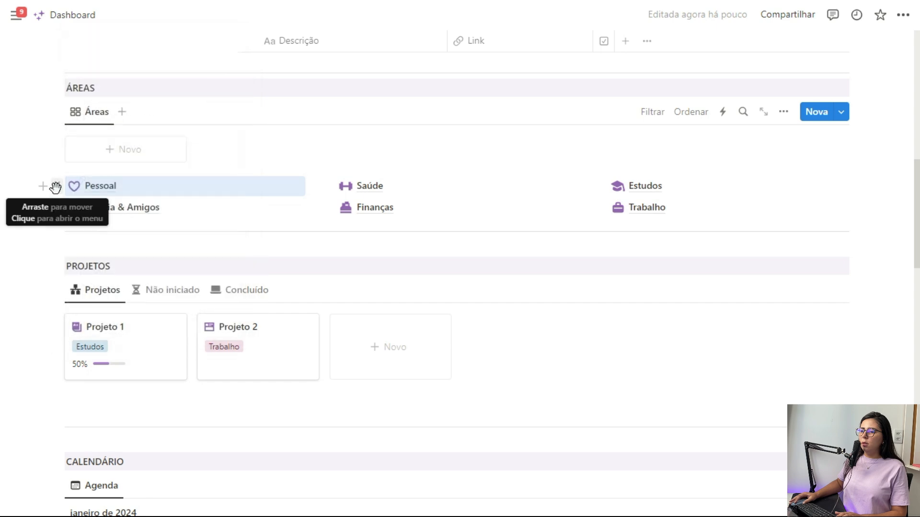
pyautogui.moveTo(56, 186); pyautogui.dragTo(99, 149)
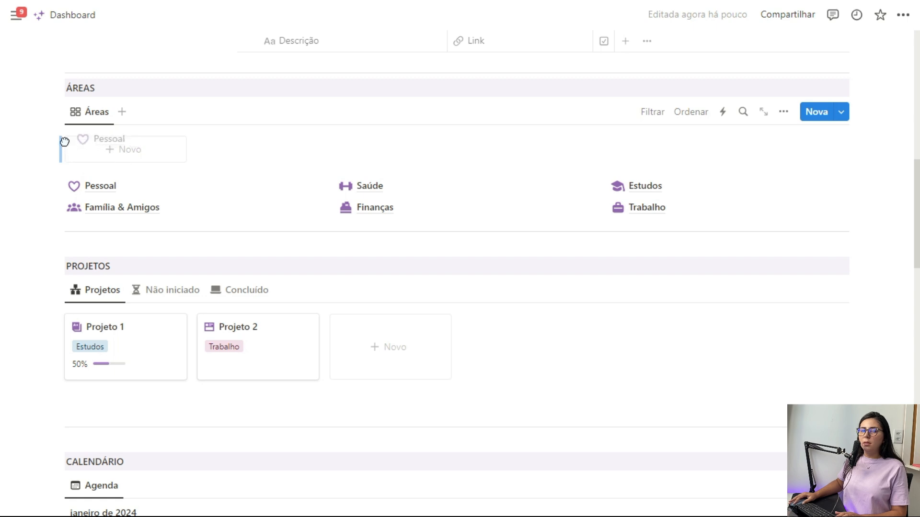
pyautogui.moveTo(65, 141); pyautogui.dragTo(65, 144)
pyautogui.moveTo(56, 186); pyautogui.dragTo(195, 152)
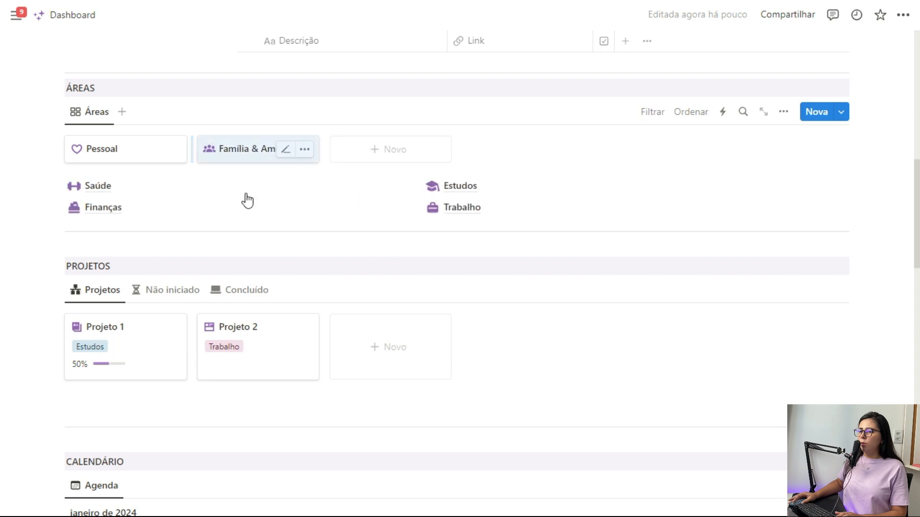
pyautogui.moveTo(57, 186); pyautogui.dragTo(192, 154)
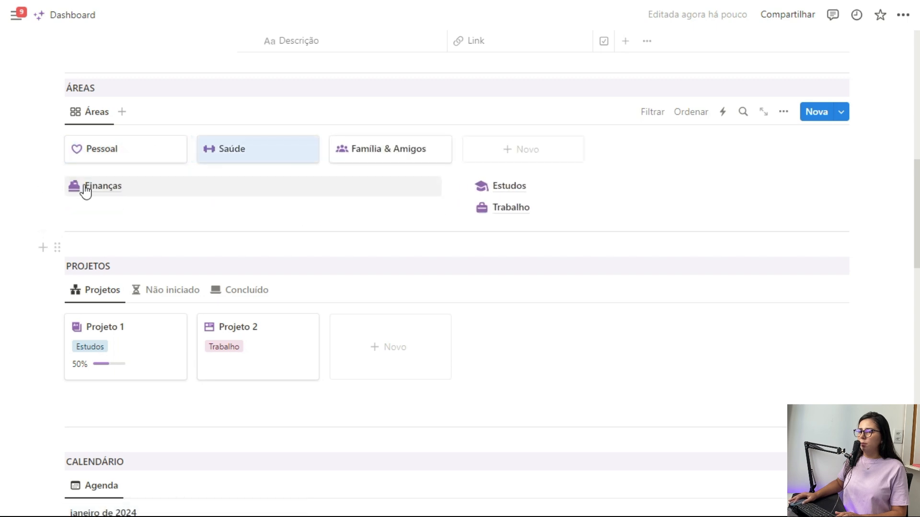
pyautogui.moveTo(55, 186); pyautogui.dragTo(322, 148)
pyautogui.moveTo(57, 177); pyautogui.dragTo(587, 150)
pyautogui.moveTo(56, 176); pyautogui.dragTo(720, 148)
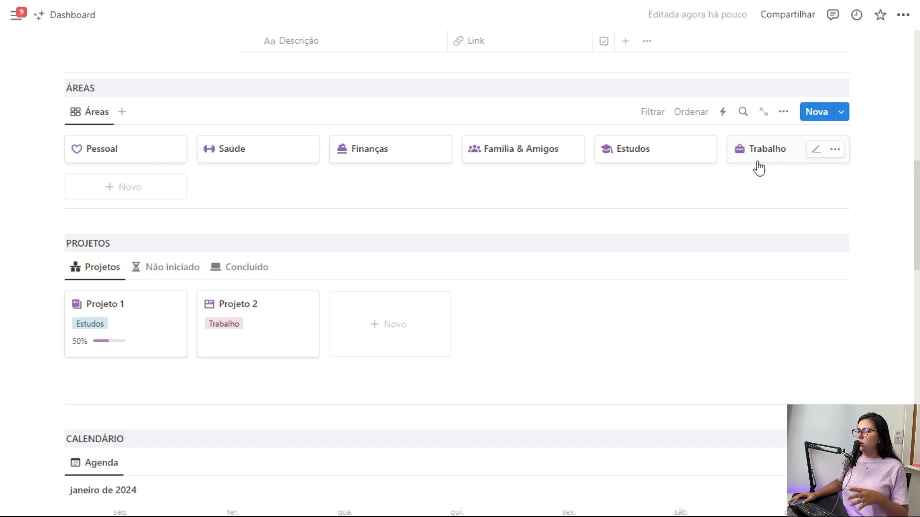
# Step: Examine the content of the Pessoal page and the property types that can be added to it
pyautogui.click(129, 156)
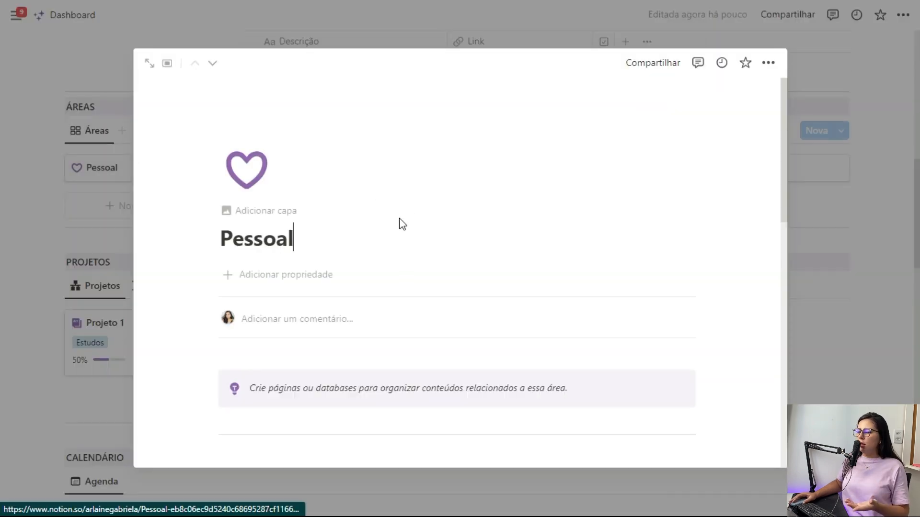
pyautogui.scroll(-5, 320, 339)
pyautogui.scroll(-3, 465, 288)
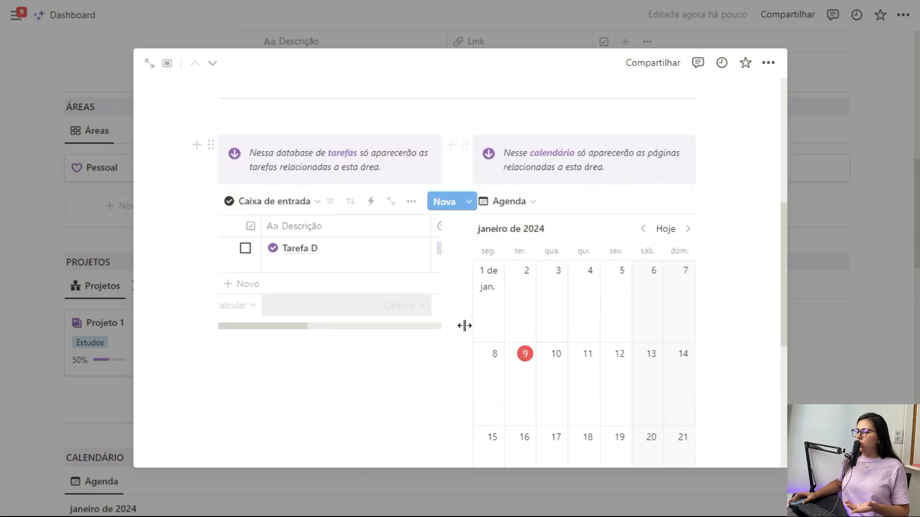
pyautogui.scroll(6, 410, 328)
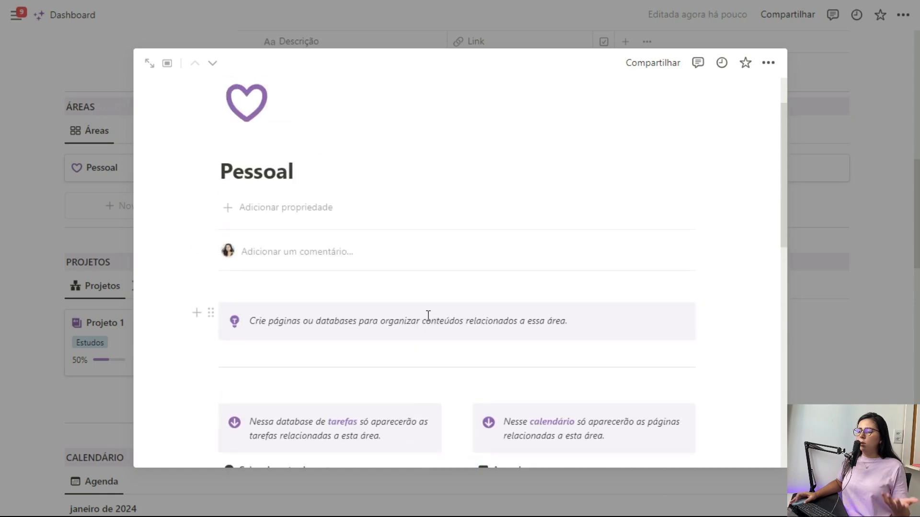
pyautogui.scroll(2, 428, 316)
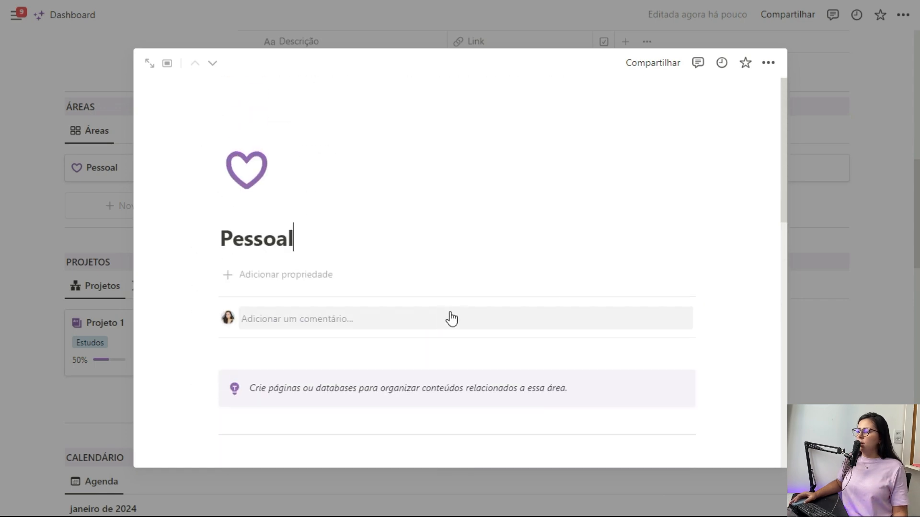
pyautogui.click(861, 252)
pyautogui.click(121, 176)
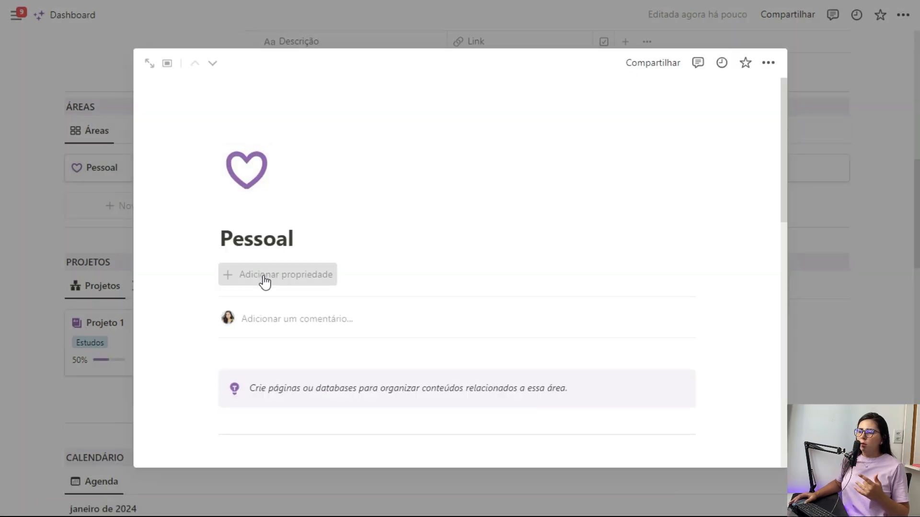
pyautogui.click(261, 278)
pyautogui.scroll(-5, 289, 360)
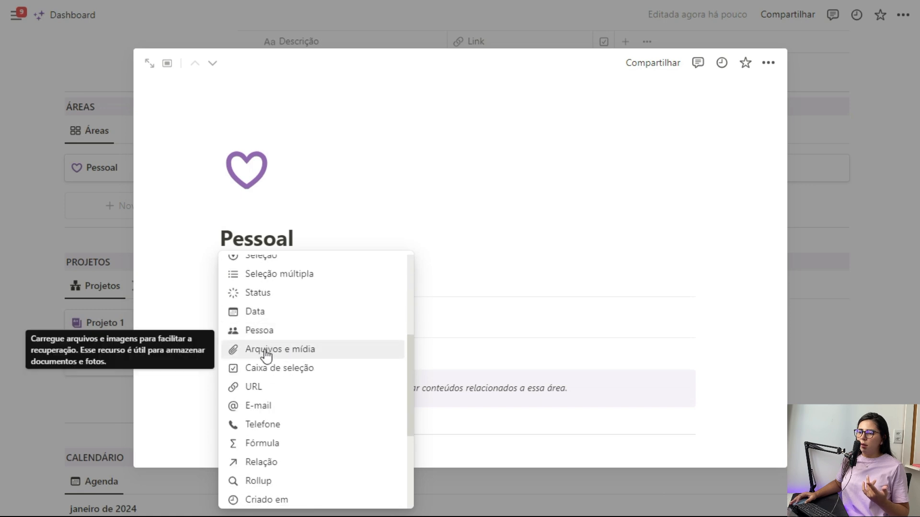
# Step: Add a pink-red gradient cover to the Pessoal page and return to the dashboard
pyautogui.click(265, 216)
pyautogui.click(249, 215)
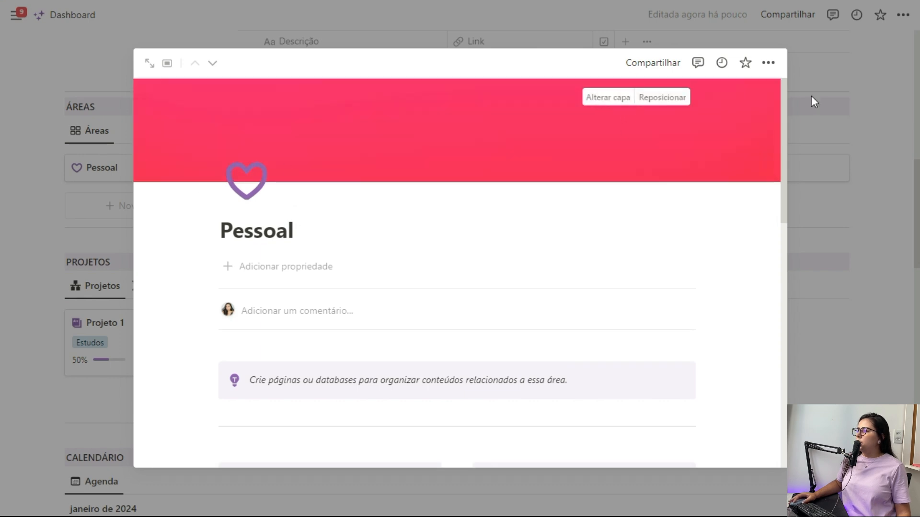
pyautogui.click(828, 154)
# Step: Set the card preview of the Áreas gallery to Capa
pyautogui.click(784, 131)
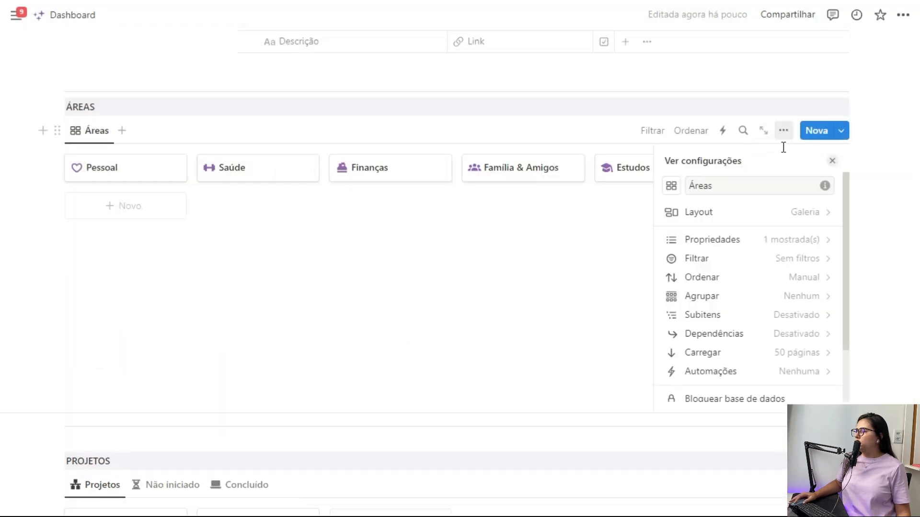
pyautogui.click(798, 213)
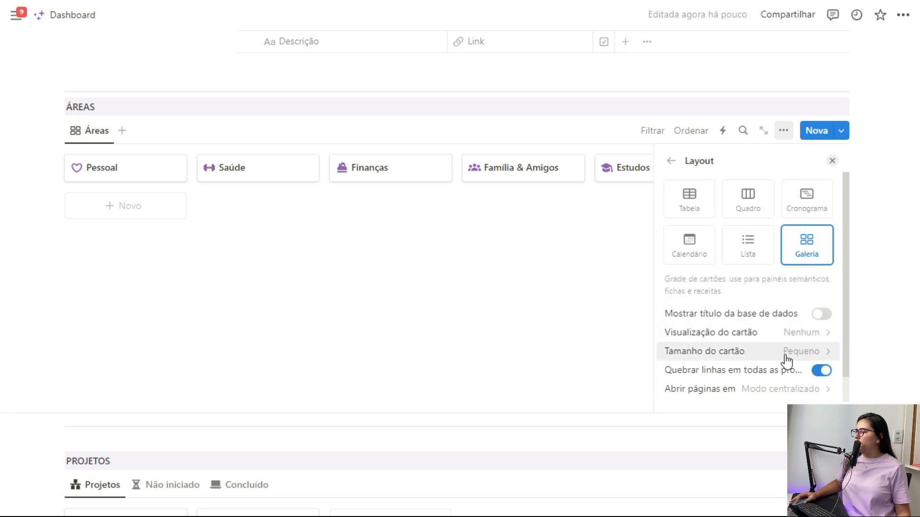
pyautogui.click(810, 334)
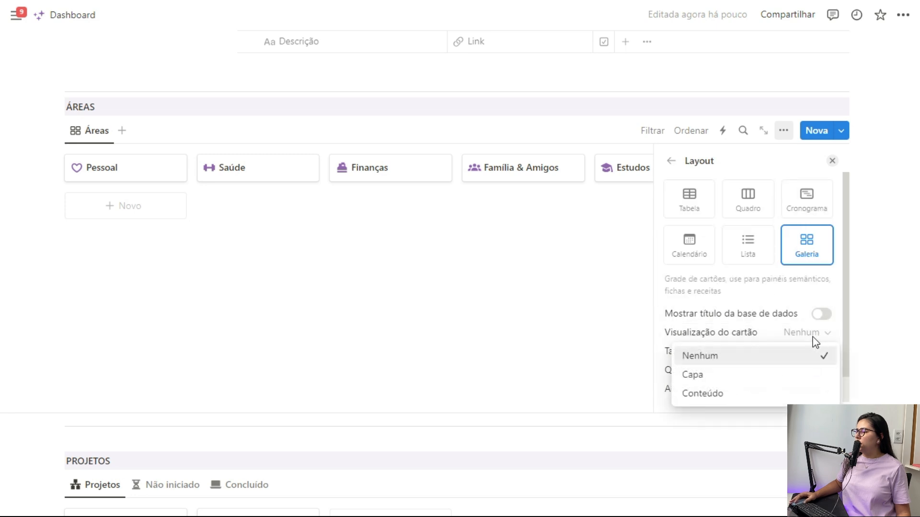
pyautogui.click(697, 376)
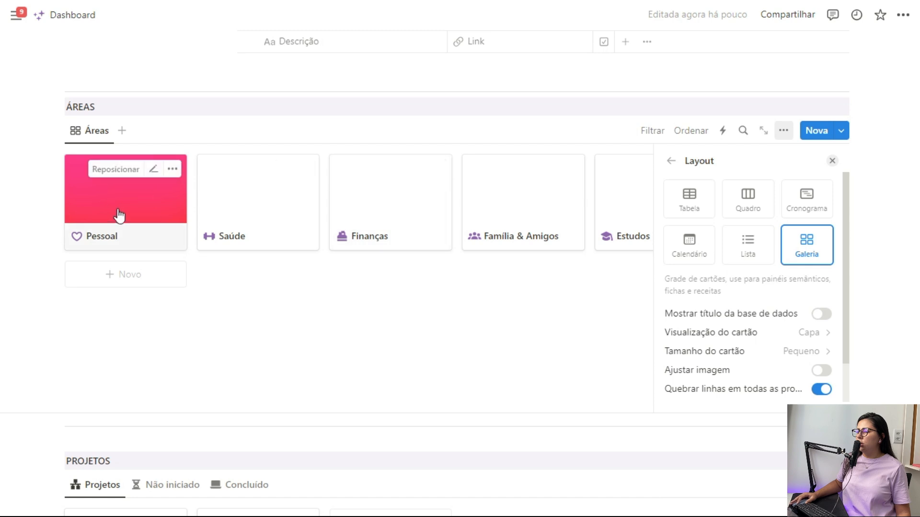
pyautogui.click(834, 163)
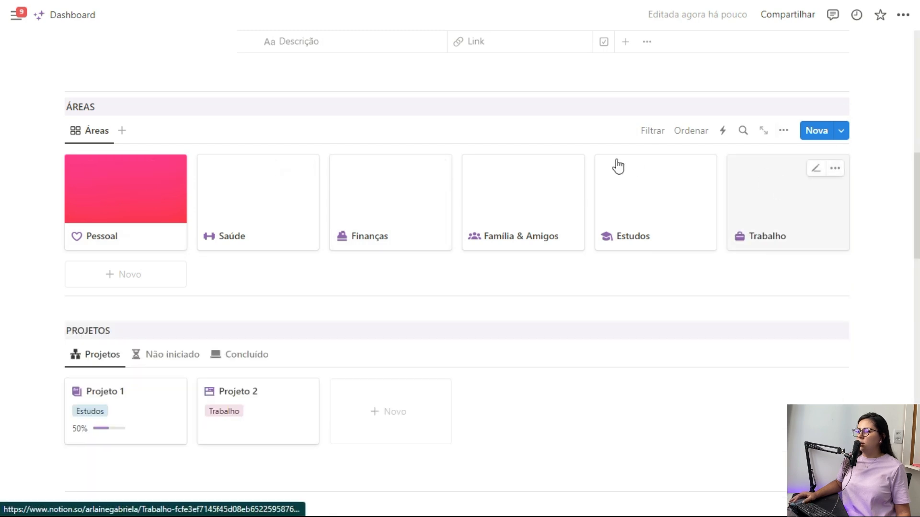
# Step: Give the Saúde page a solid yellow cover and the Finanças page a green gradient cover from an Unsplash search for "green"
pyautogui.click(251, 209)
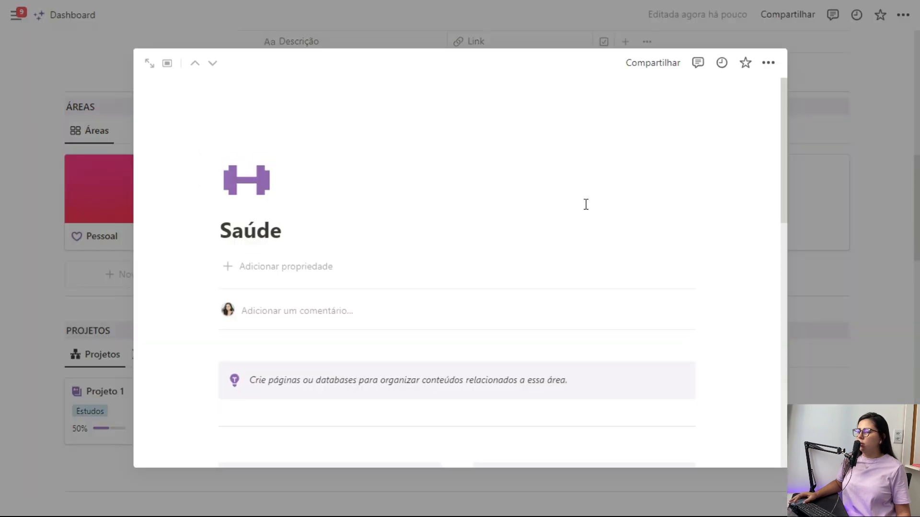
pyautogui.click(618, 101)
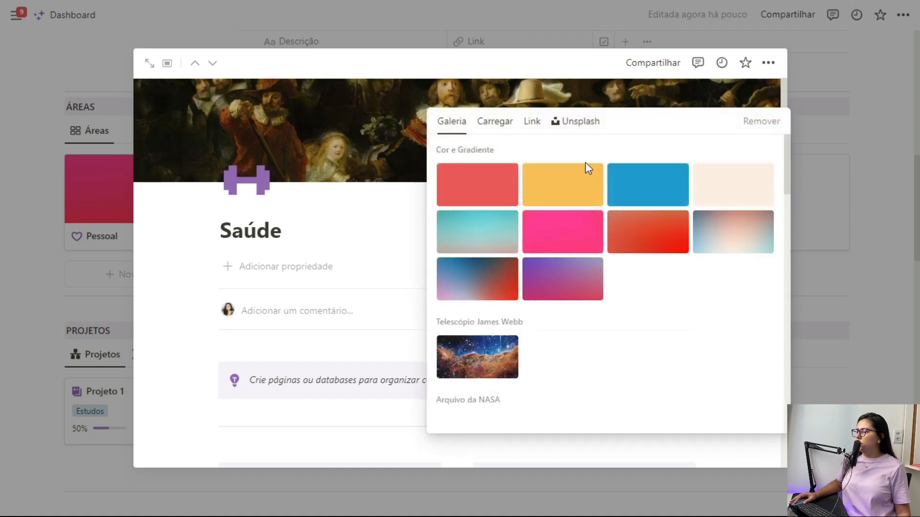
pyautogui.click(556, 191)
pyautogui.click(858, 236)
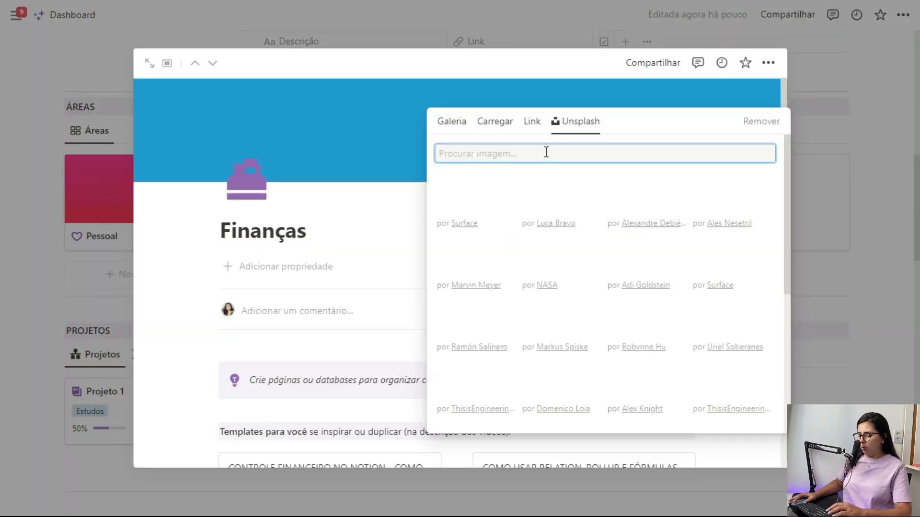
pyautogui.write('green')
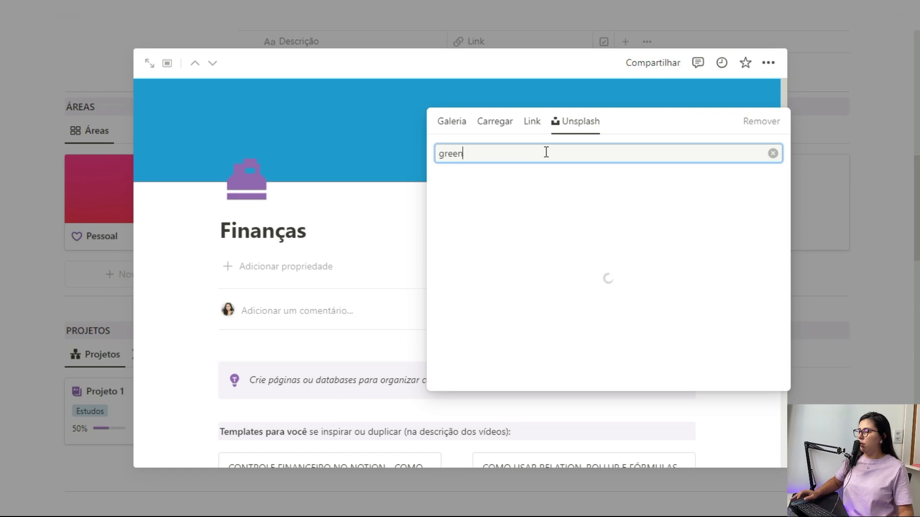
pyautogui.scroll(-5, 573, 210)
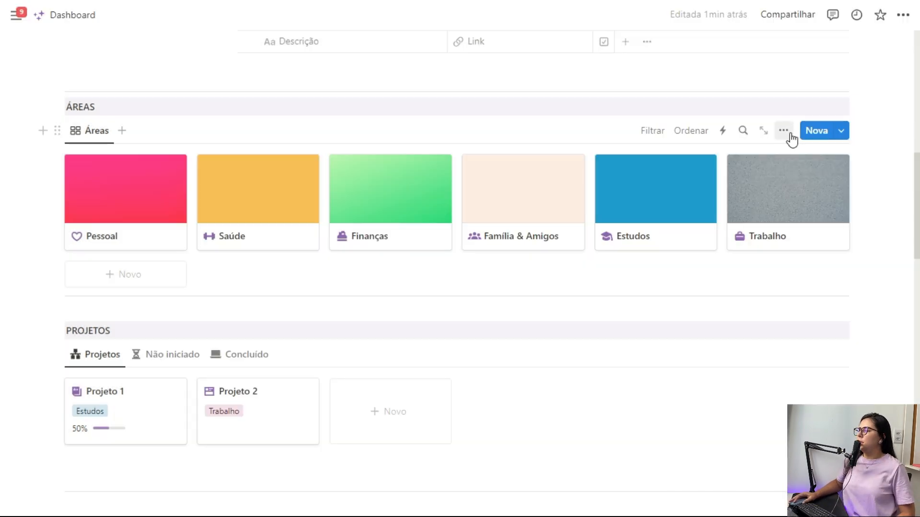
# Step: Try the Médio card size in the Áreas gallery and return it to Pequeno
pyautogui.click(790, 135)
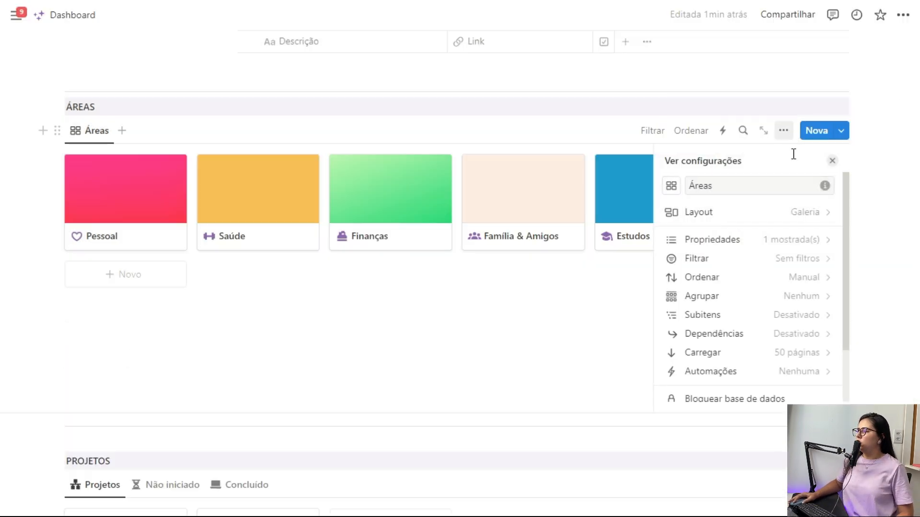
pyautogui.click(810, 213)
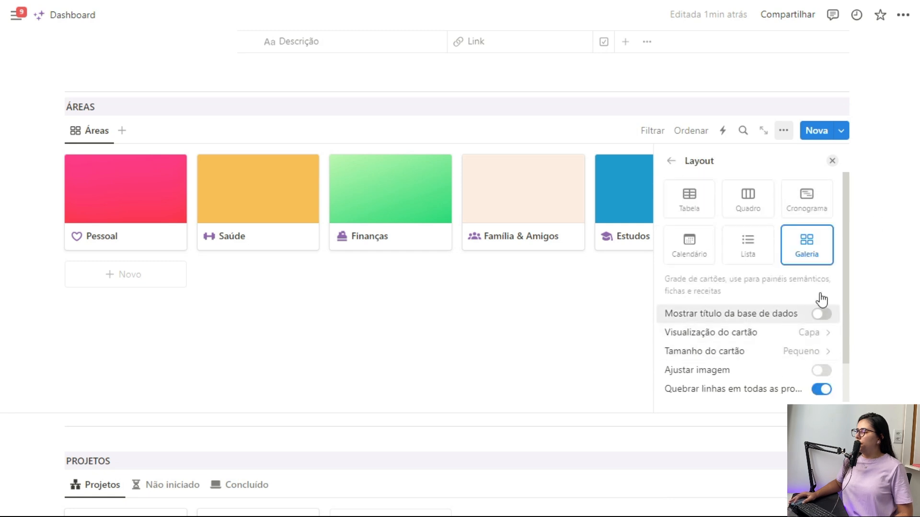
pyautogui.click(795, 351)
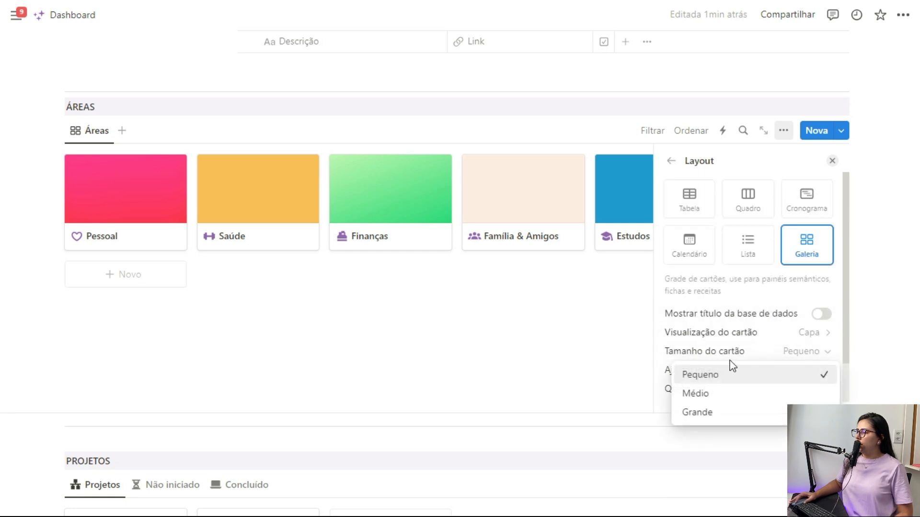
pyautogui.click(709, 395)
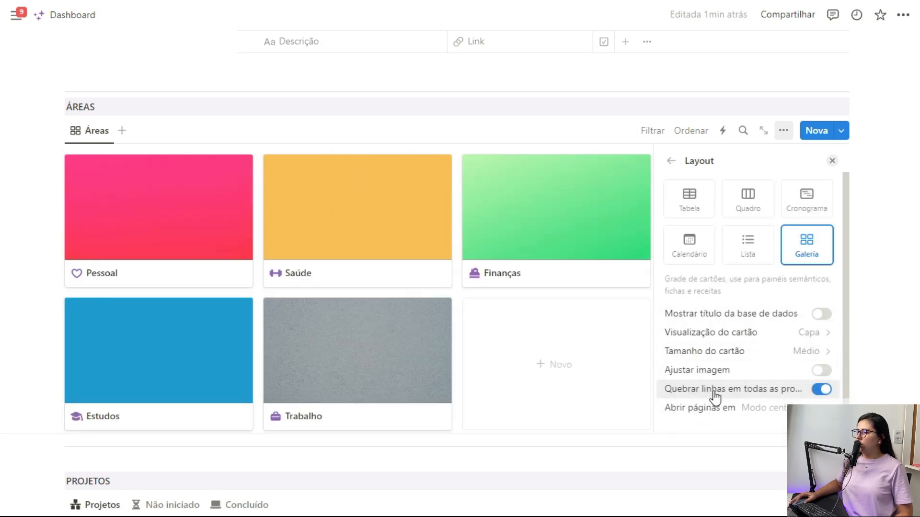
pyautogui.click(804, 354)
pyautogui.click(717, 376)
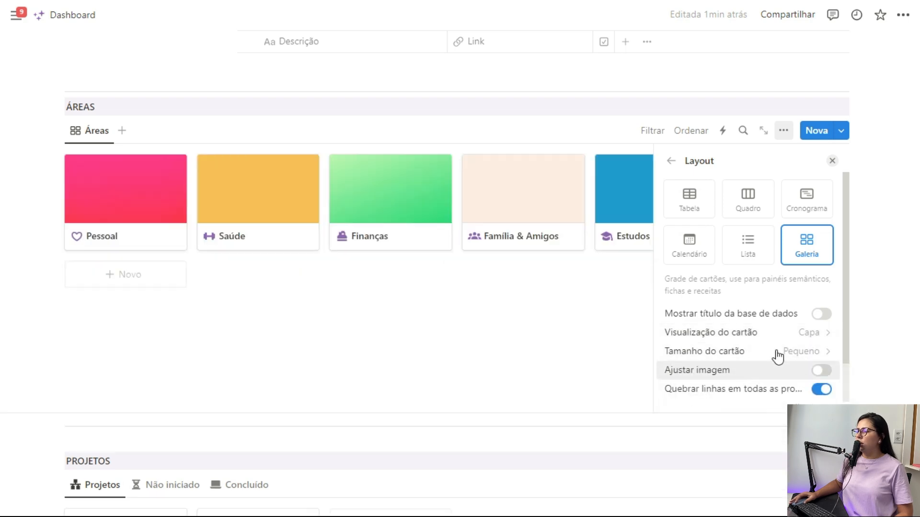
# Step: Hide the Nome property on the cards of the Áreas gallery
pyautogui.click(671, 161)
pyautogui.click(808, 240)
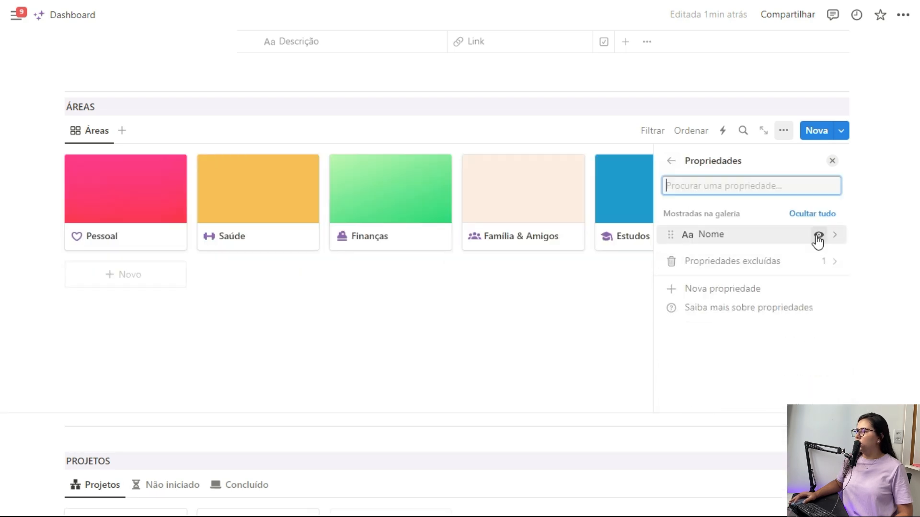
pyautogui.click(819, 236)
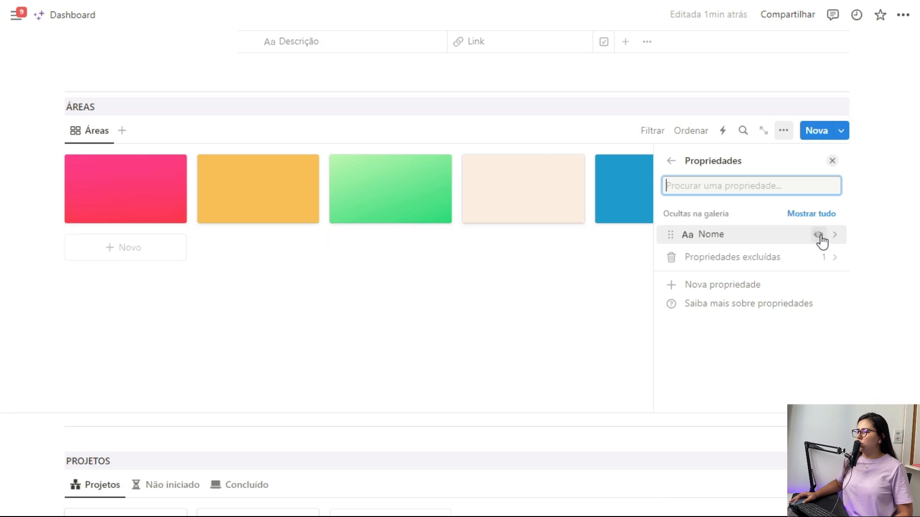
pyautogui.click(832, 160)
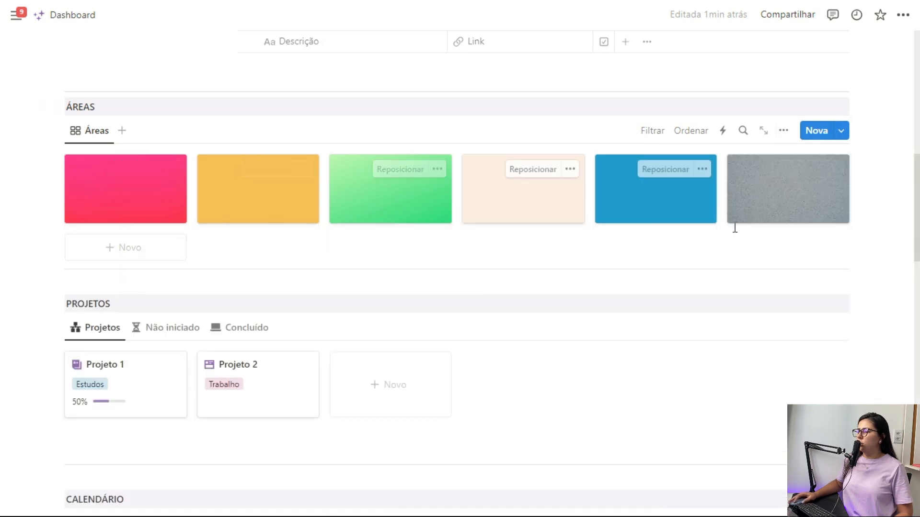
# Step: Show the Nome property again on the cards of the Áreas gallery
pyautogui.click(783, 131)
pyautogui.click(760, 240)
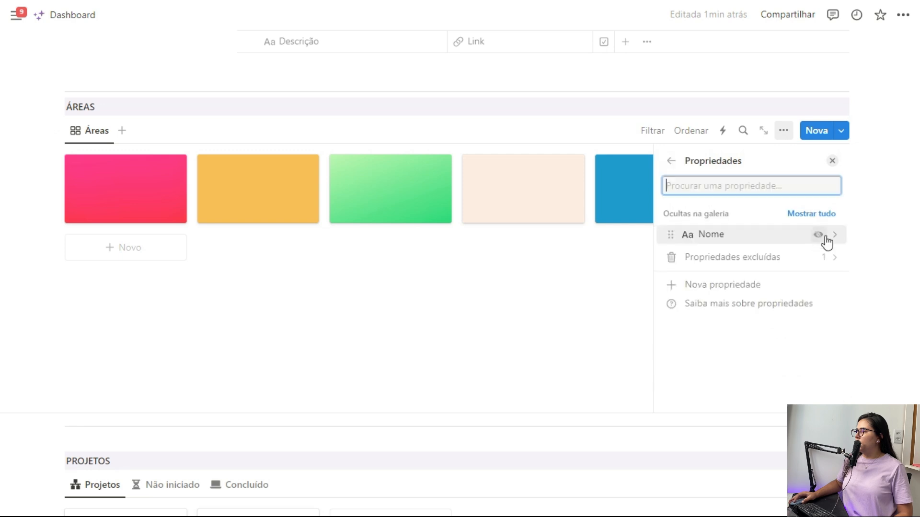
pyautogui.click(819, 235)
pyautogui.click(832, 161)
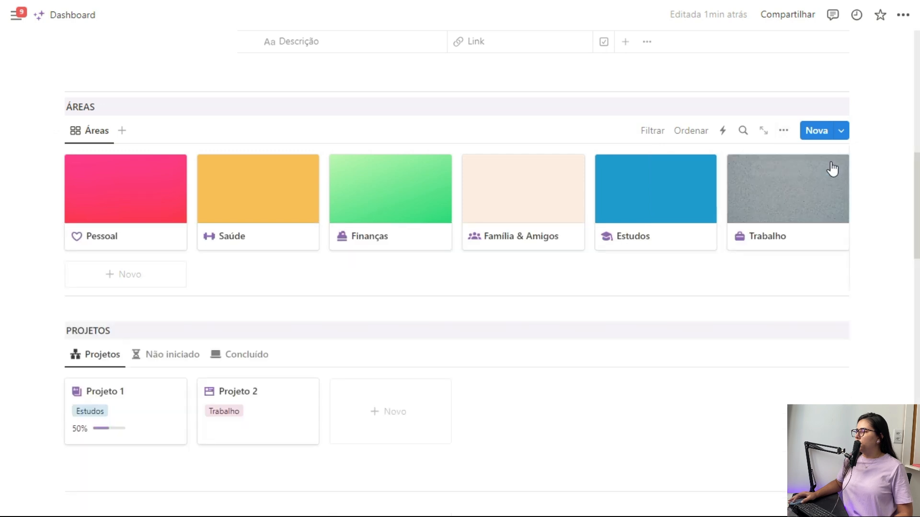
# Step: Set the card preview of the Áreas gallery to Nenhum
pyautogui.click(784, 131)
pyautogui.click(805, 213)
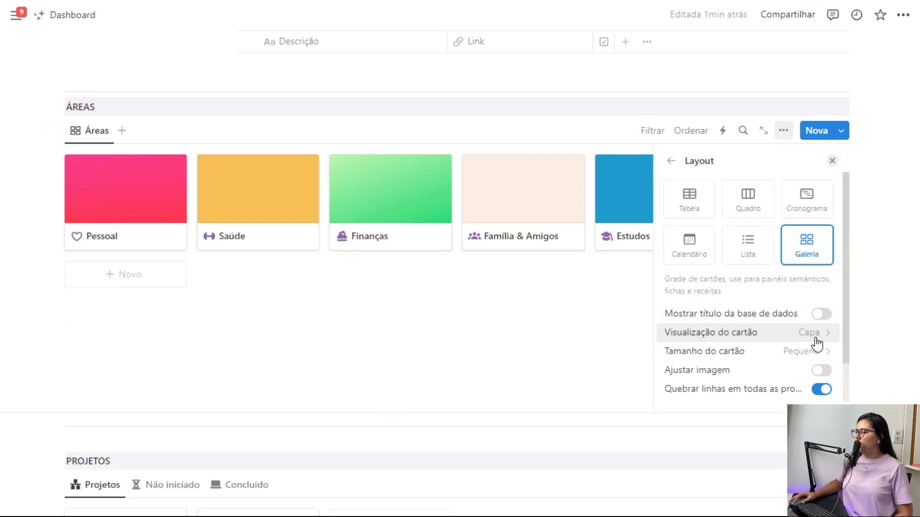
pyautogui.click(734, 335)
pyautogui.click(735, 357)
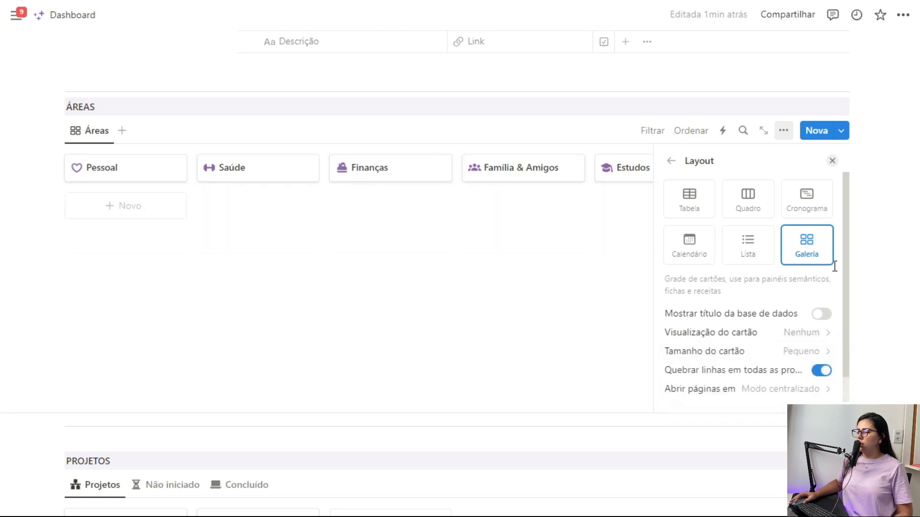
pyautogui.click(832, 161)
# Step: Examine the emoji, icon and custom image choices available for the Pessoal page's icon, keeping the current icon
pyautogui.scroll(3, 762, 276)
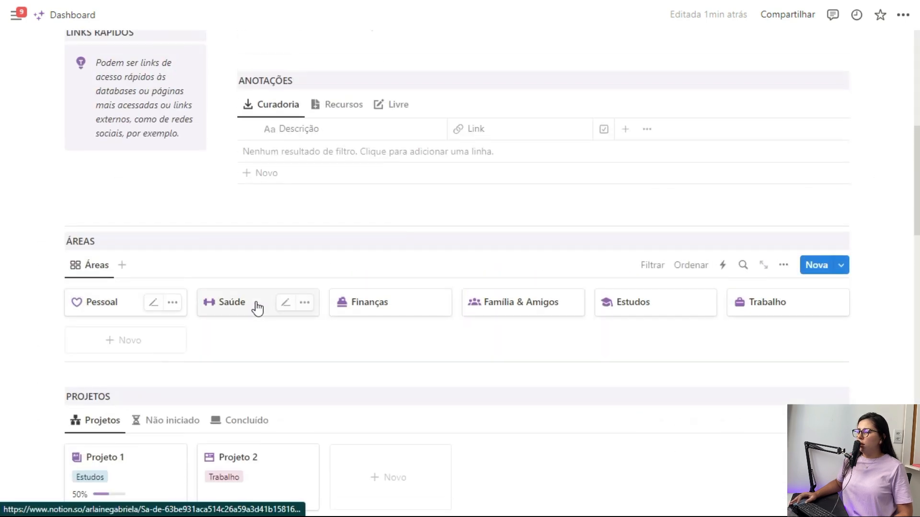
pyautogui.click(77, 306)
pyautogui.click(38, 287)
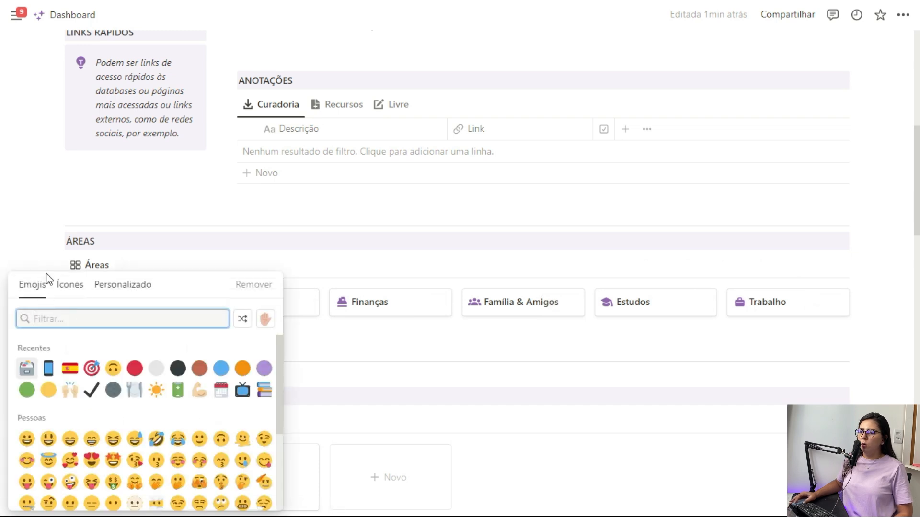
pyautogui.scroll(-3, 109, 427)
pyautogui.click(69, 285)
pyautogui.scroll(-5, 127, 353)
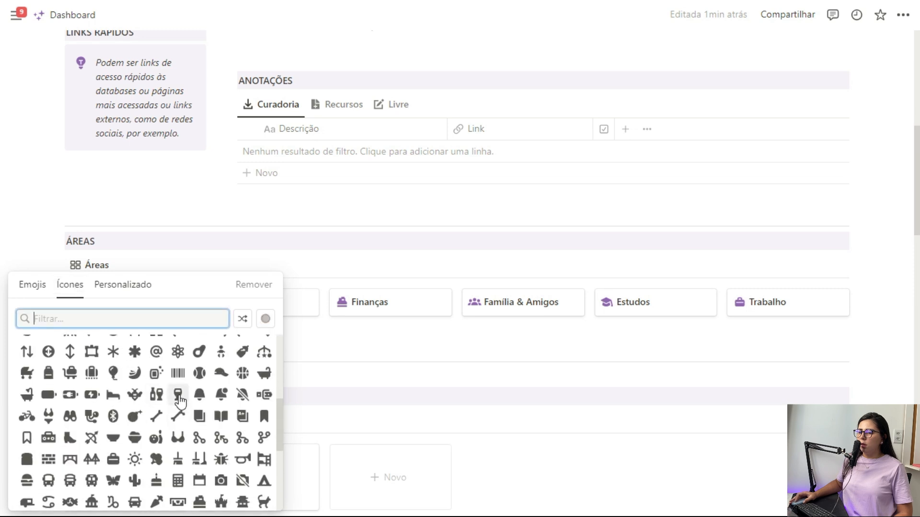
pyautogui.scroll(5, 144, 393)
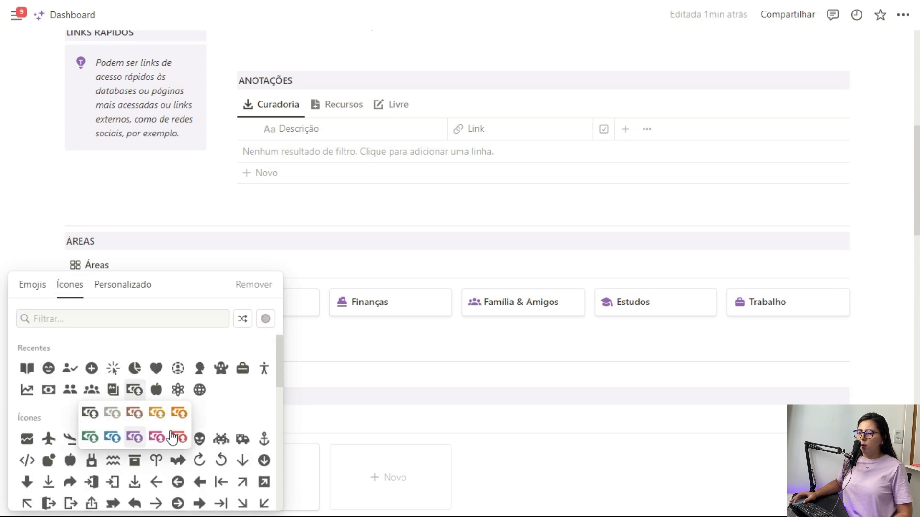
pyautogui.click(120, 288)
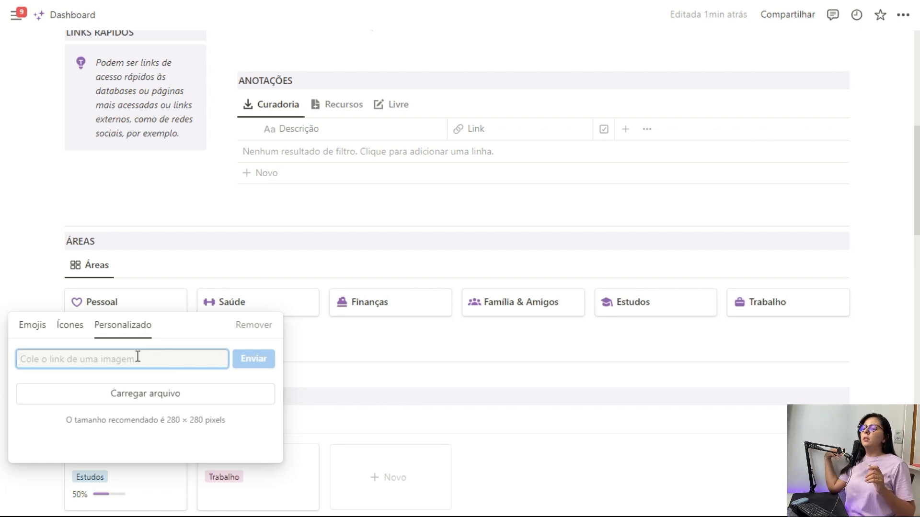
pyautogui.click(254, 246)
# Step: Examine the filters of the Projetos view and the Status options available in Projeto 1
pyautogui.scroll(-2, 255, 246)
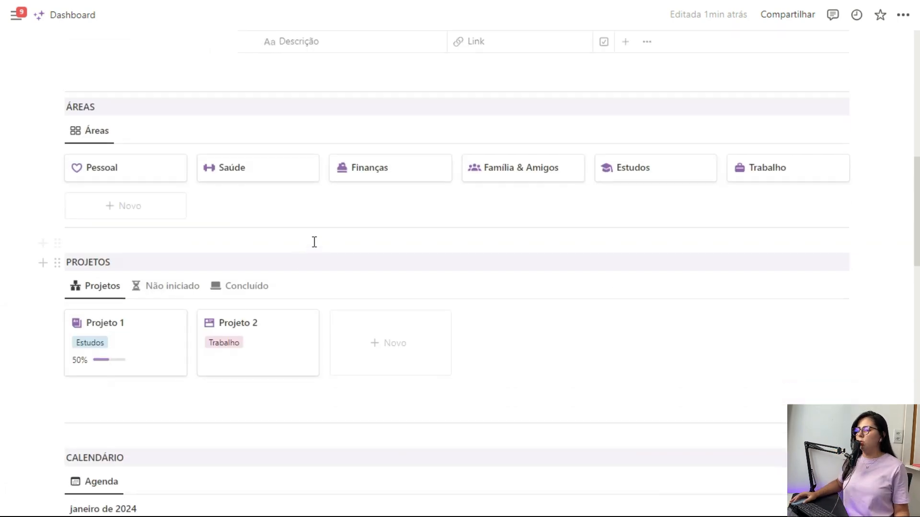
pyautogui.scroll(-2, 314, 242)
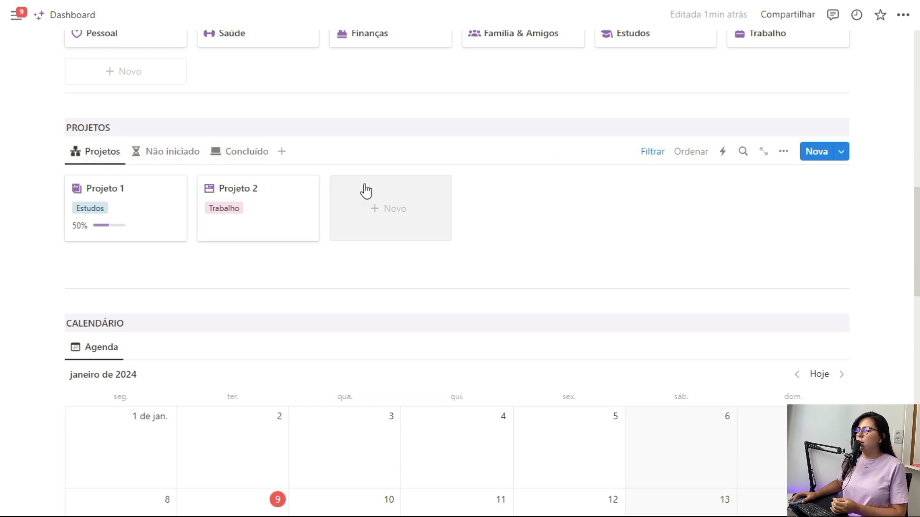
pyautogui.click(651, 152)
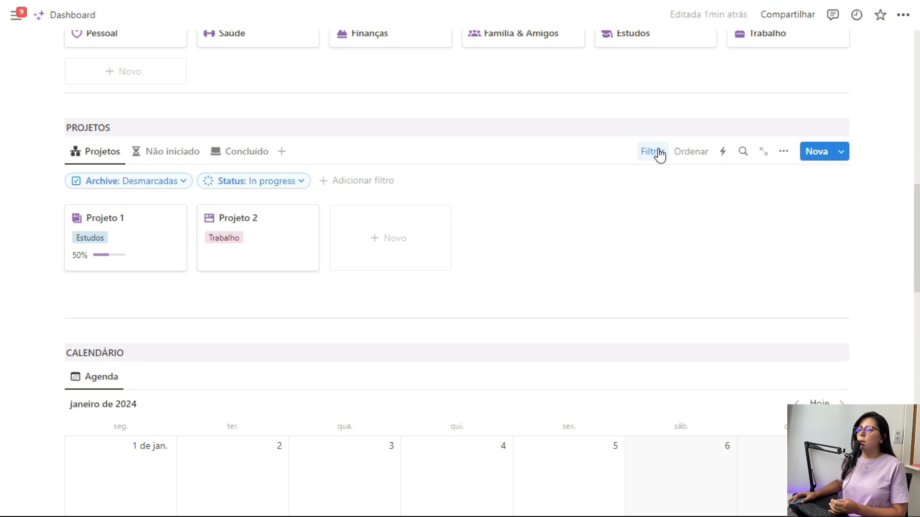
pyautogui.click(659, 152)
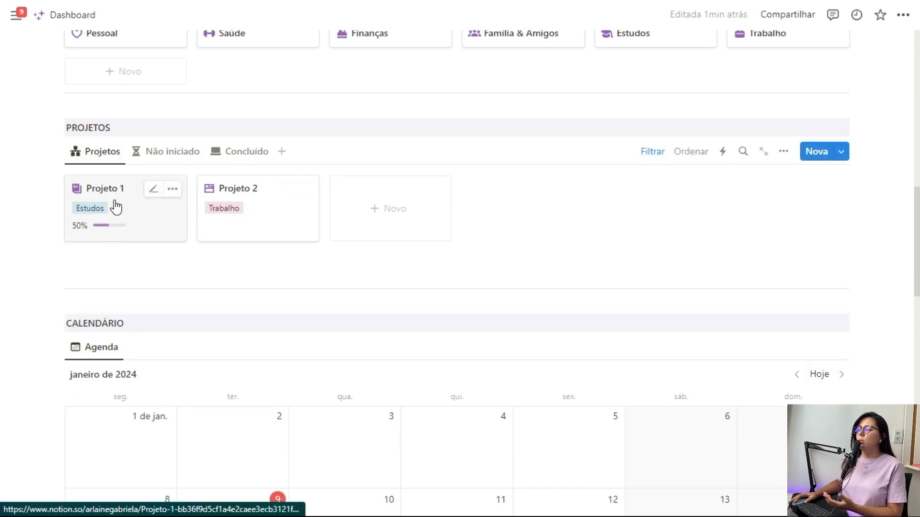
pyautogui.click(162, 233)
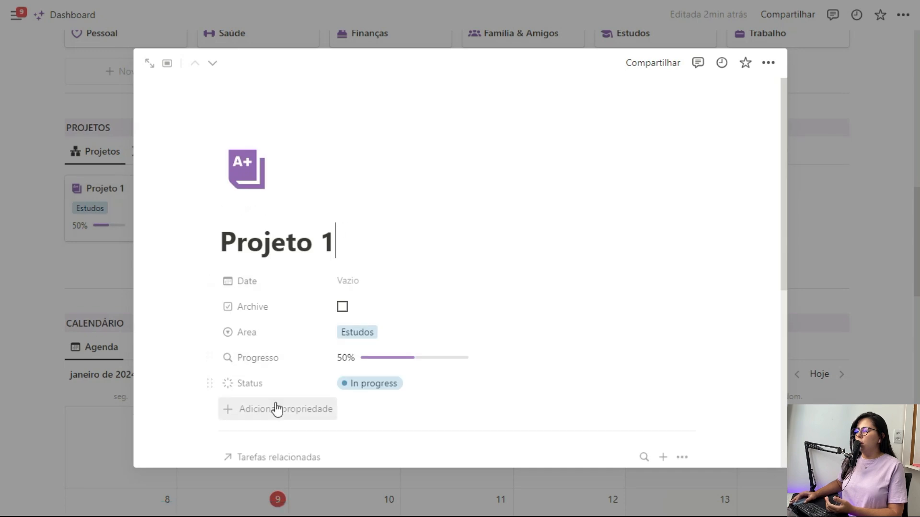
pyautogui.click(374, 387)
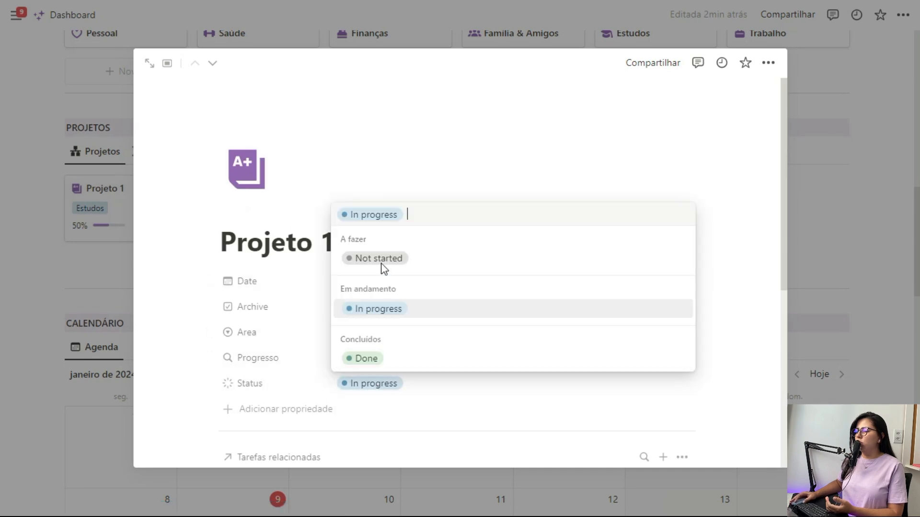
pyautogui.click(92, 378)
pyautogui.click(88, 337)
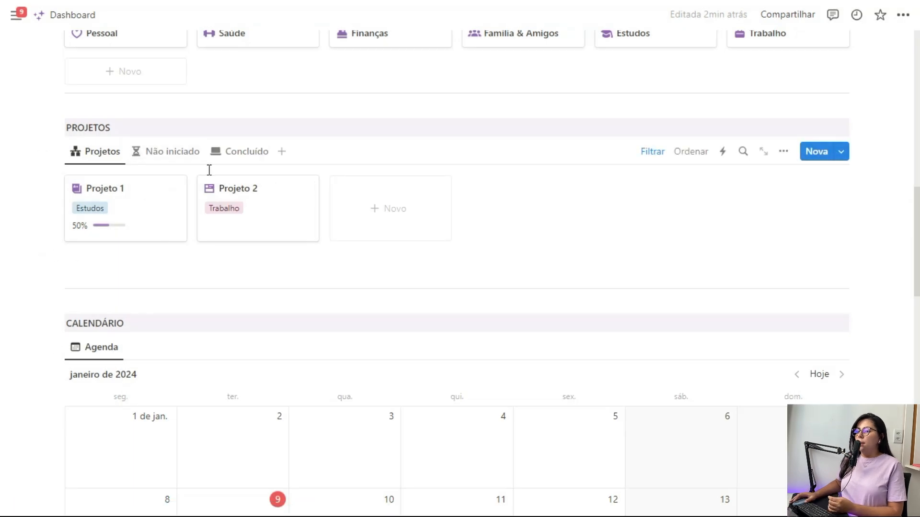
# Step: Change the layout of the Projetos view to Quadro
pyautogui.click(116, 154)
pyautogui.click(132, 198)
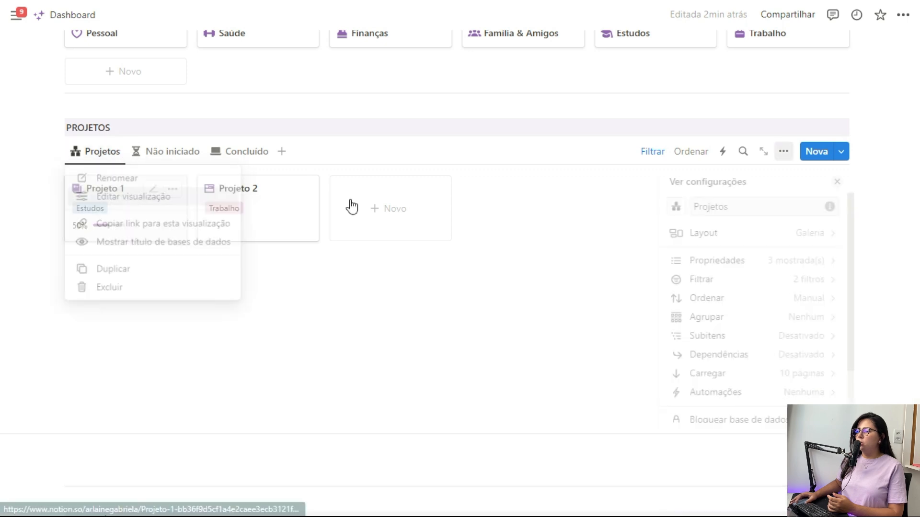
pyautogui.click(791, 235)
pyautogui.click(756, 226)
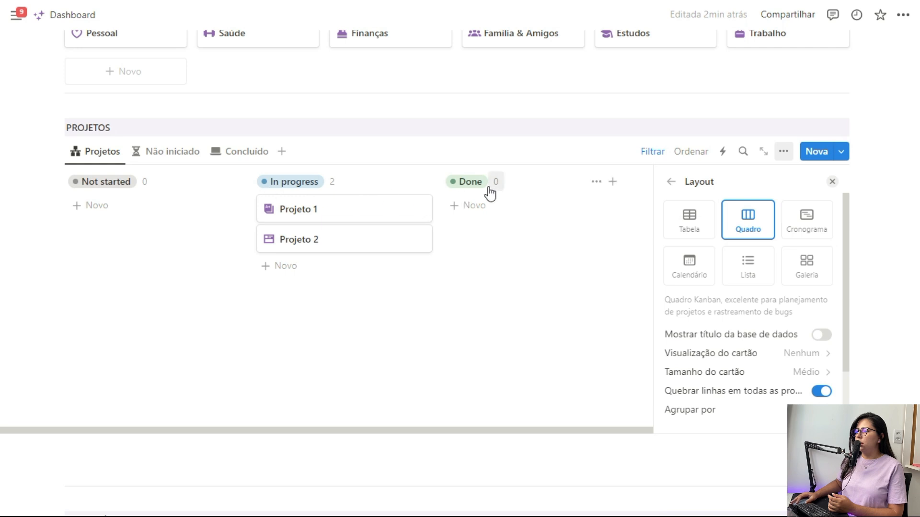
pyautogui.click(672, 183)
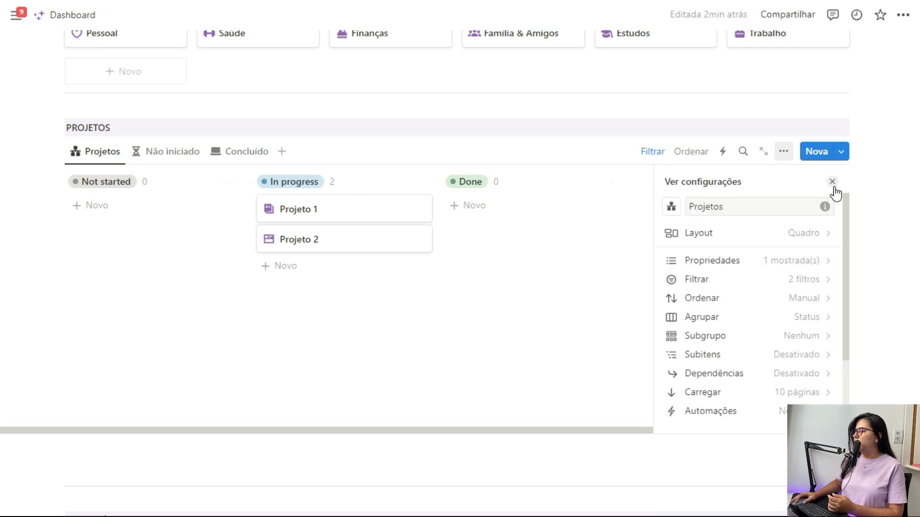
pyautogui.click(832, 182)
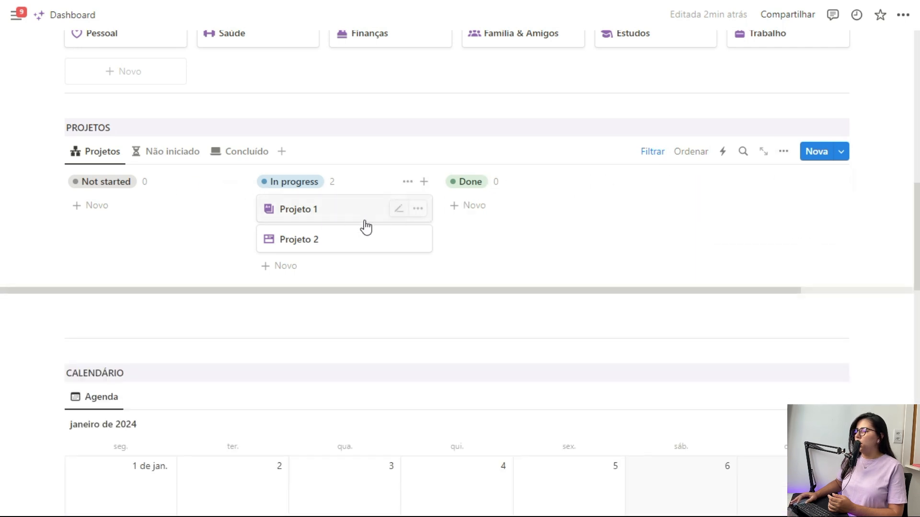
# Step: In Projeto 1's Status property, rename the three options to Não iniciado, Em andamento and Concluído
pyautogui.click(350, 215)
pyautogui.click(536, 211)
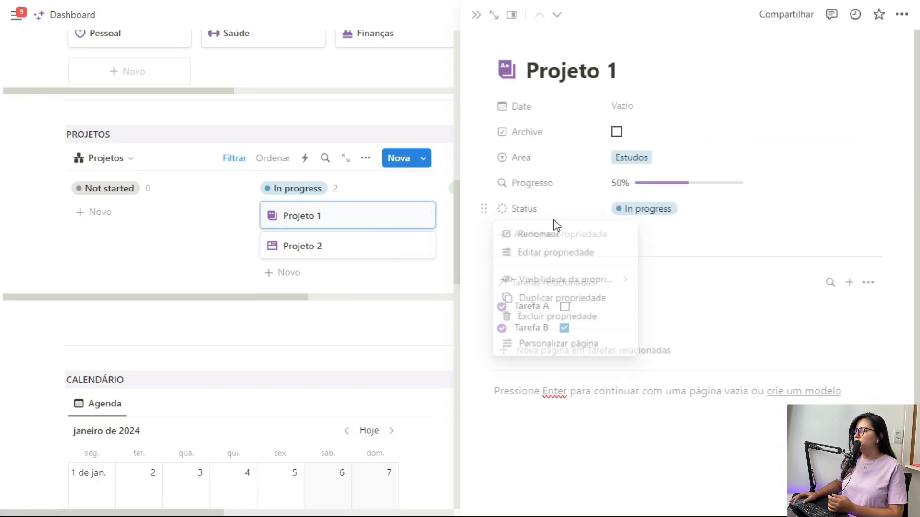
pyautogui.click(546, 251)
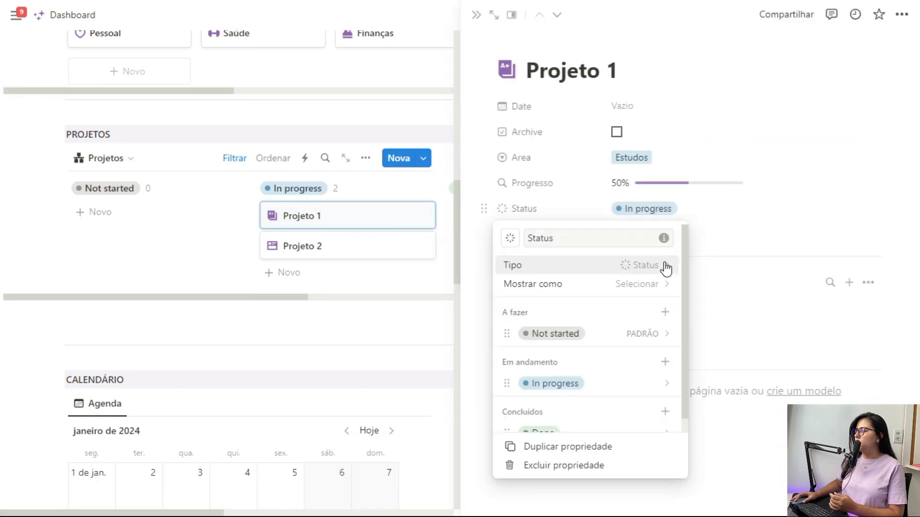
pyautogui.click(575, 337)
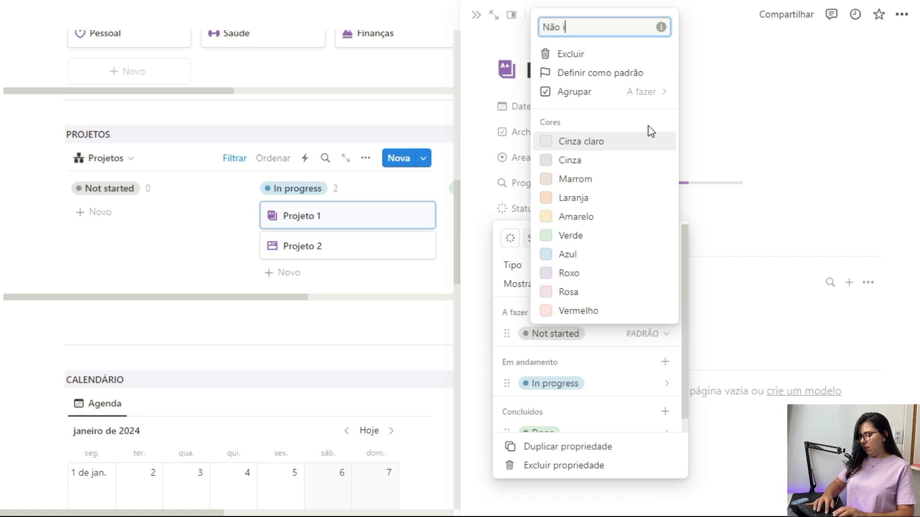
pyautogui.write('Concluído')
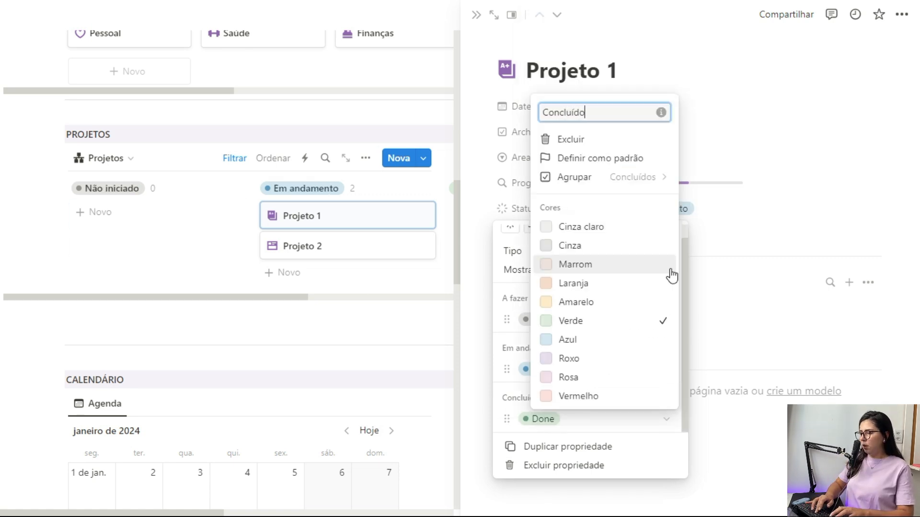
pyautogui.press('Return')
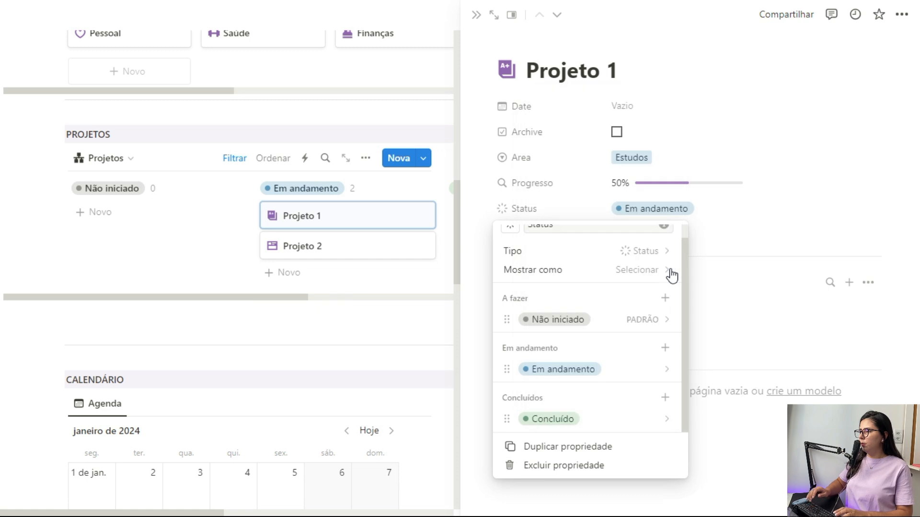
# Step: Add an Arquivado option to the Concluídos group of the Status property and color it Vermelho
pyautogui.click(665, 398)
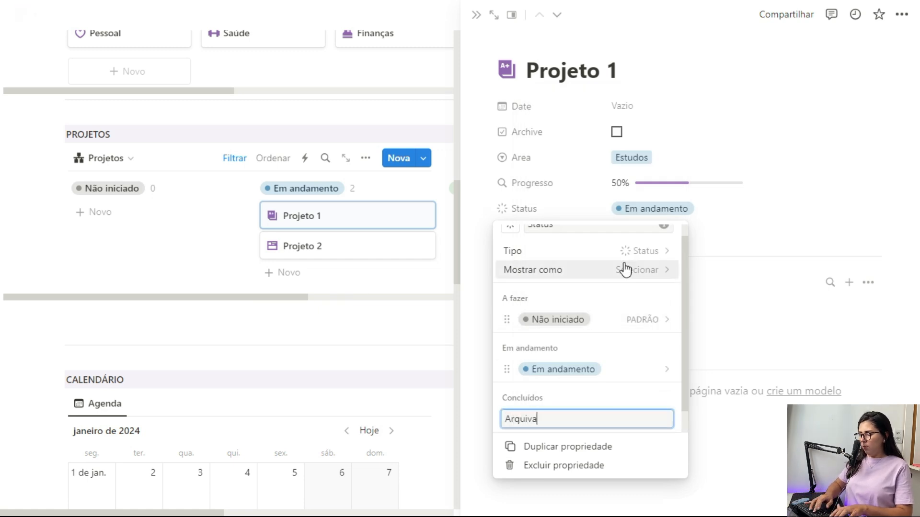
pyautogui.press('Return')
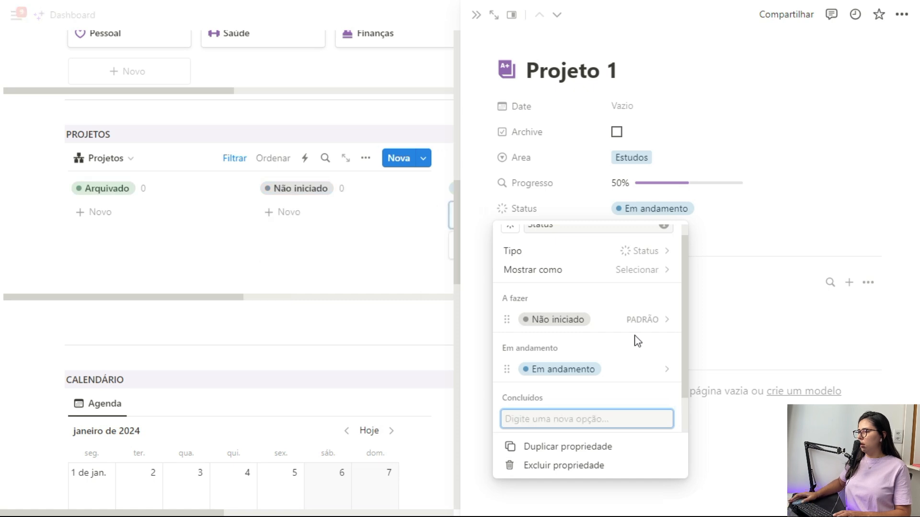
pyautogui.click(669, 407)
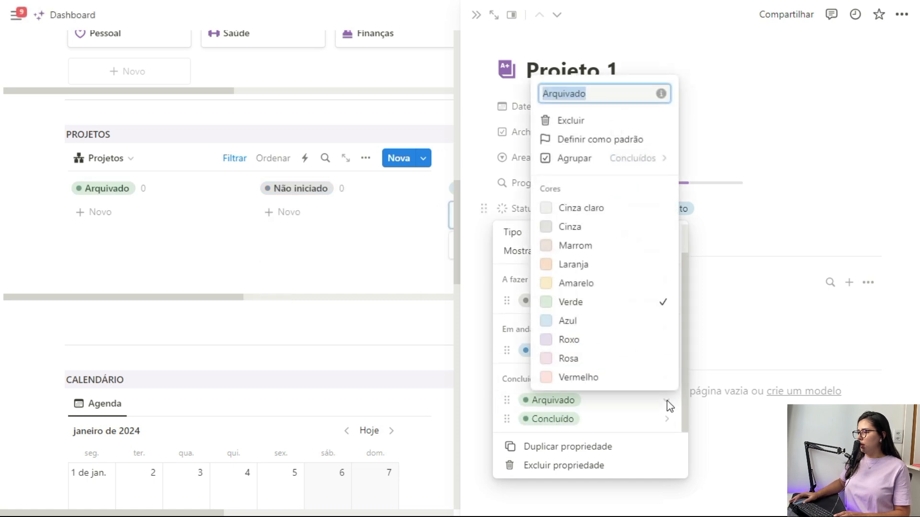
pyautogui.click(615, 381)
pyautogui.click(509, 380)
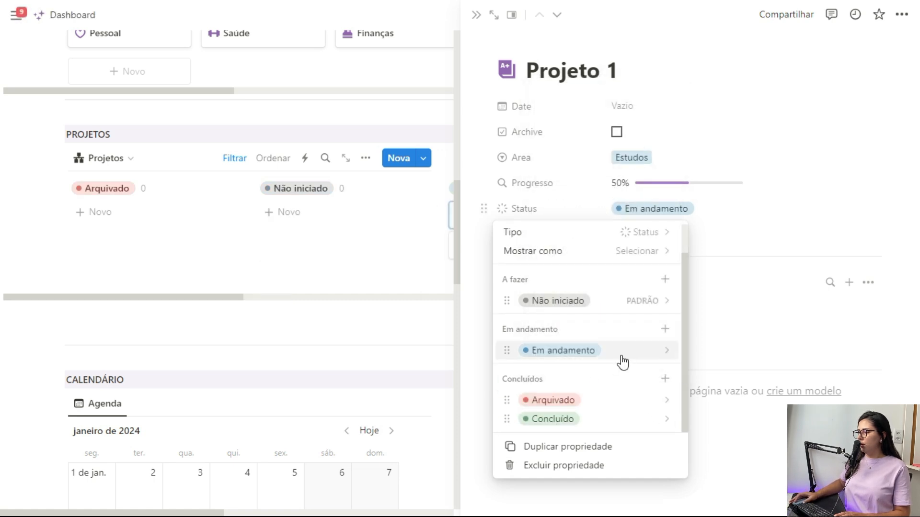
# Step: Add an Aguardando option colored Roxo to the Em andamento group of the Status property, and close Projeto 1
pyautogui.click(663, 330)
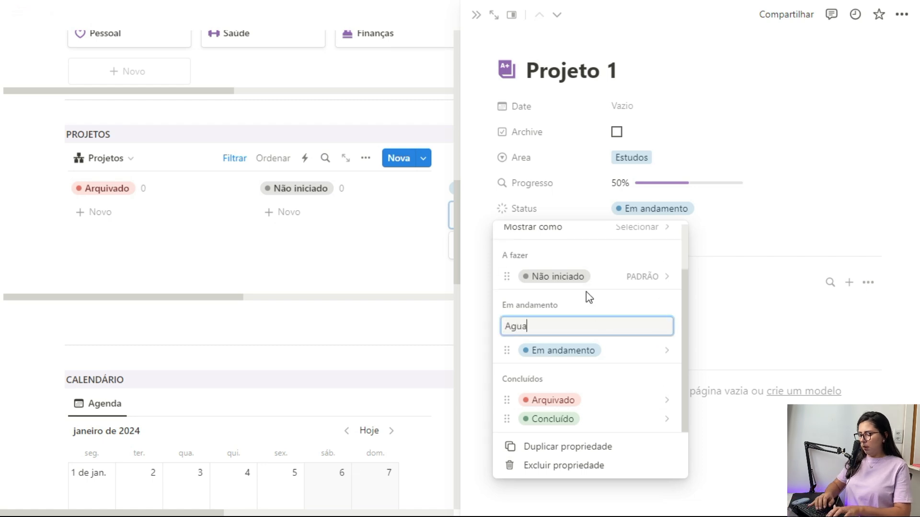
pyautogui.press('Return')
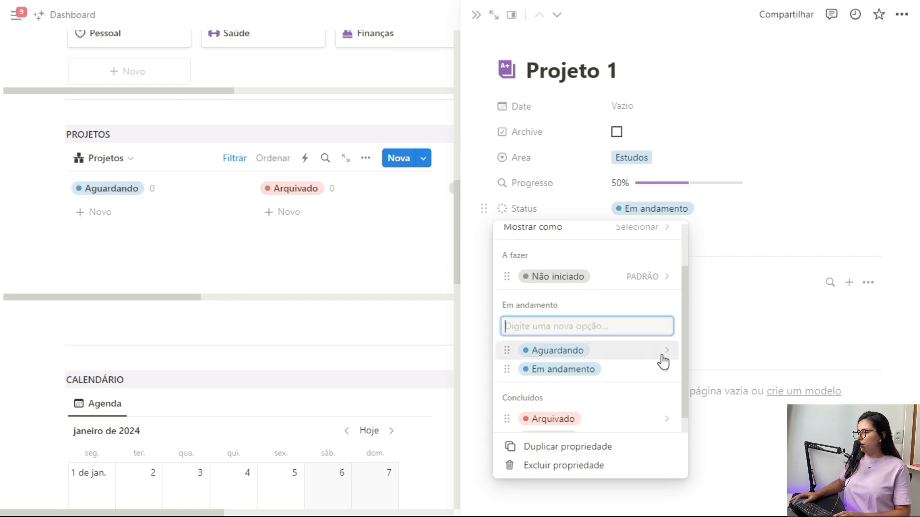
pyautogui.click(666, 350)
pyautogui.click(605, 290)
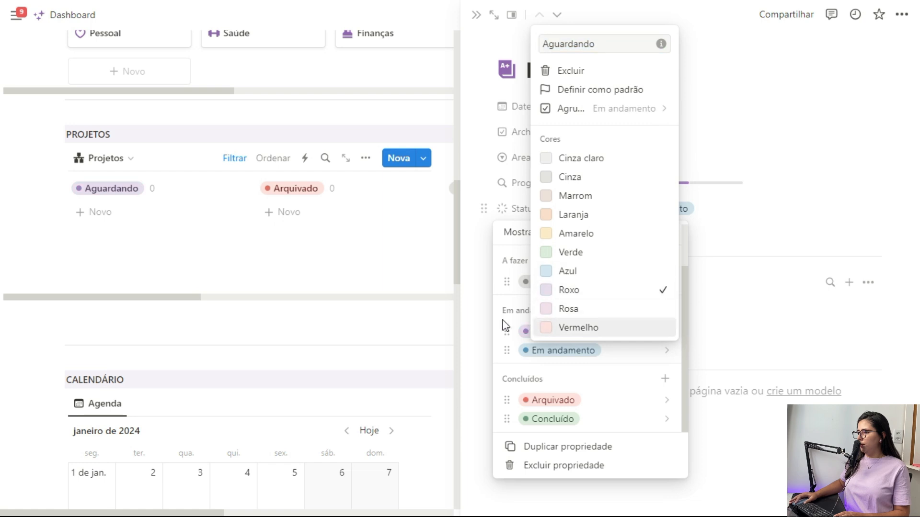
pyautogui.press('Escape')
pyautogui.press('Escape')
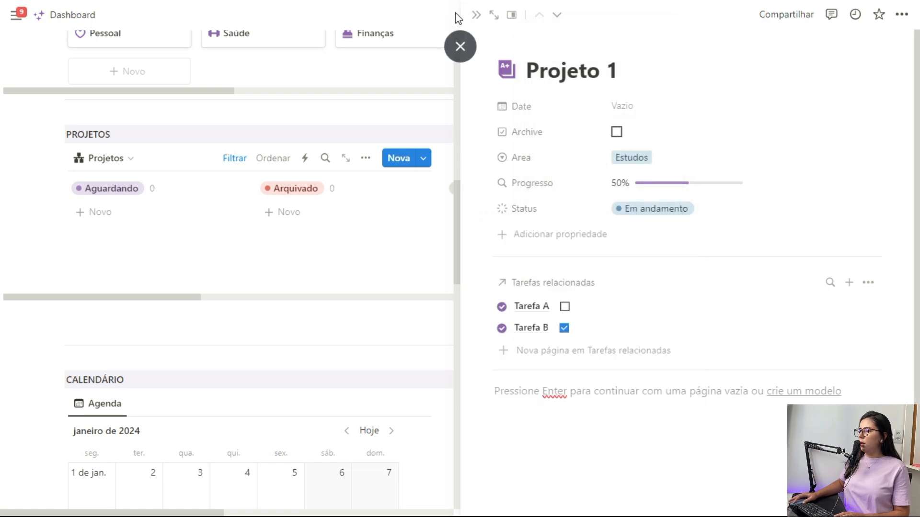
pyautogui.click(476, 18)
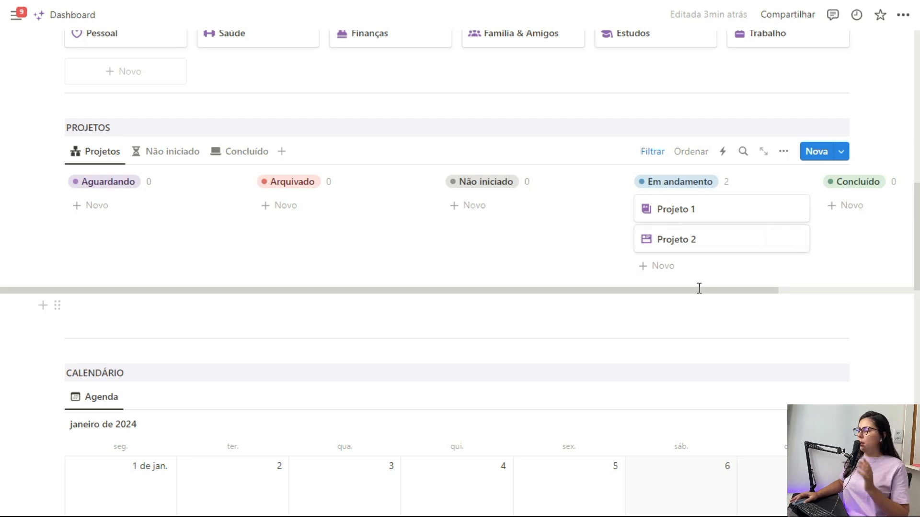
pyautogui.click(784, 152)
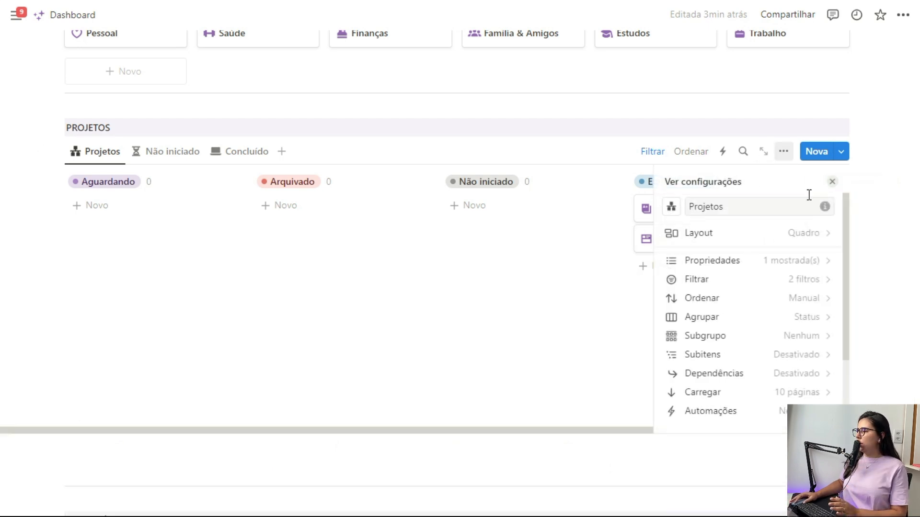
pyautogui.click(810, 262)
pyautogui.scroll(-1, 812, 335)
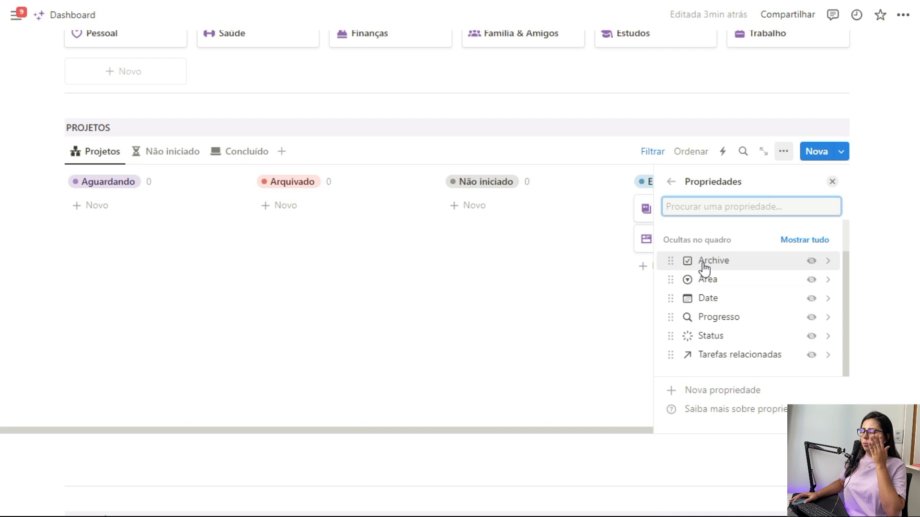
pyautogui.click(833, 182)
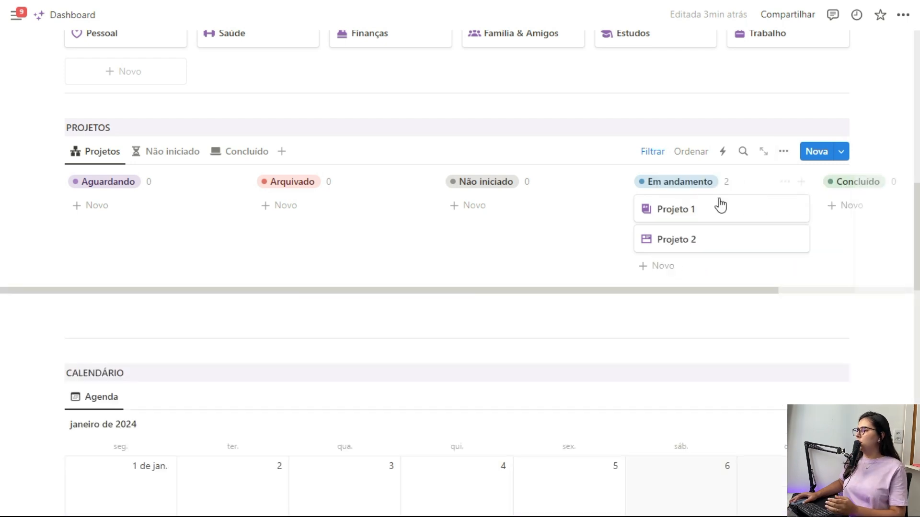
# Step: Delete the Archive property from the projects database through Projeto 1, and close the page
pyautogui.click(726, 214)
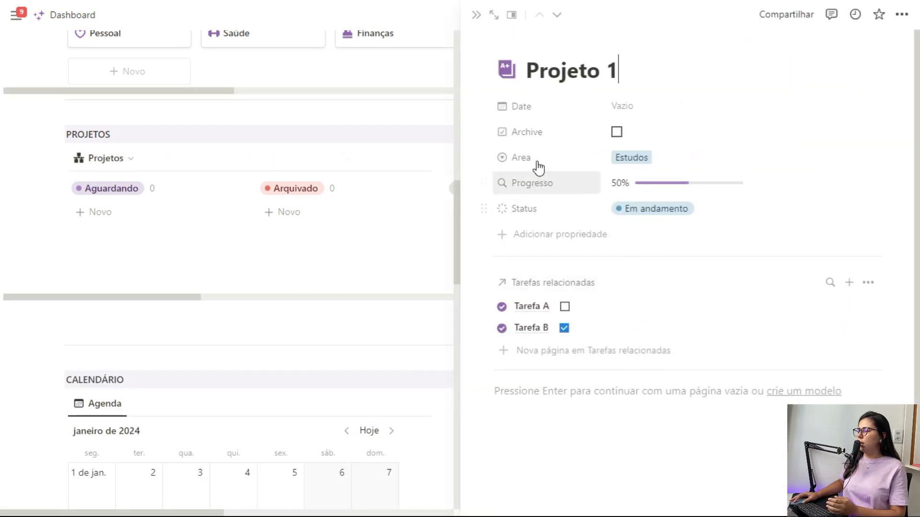
pyautogui.click(529, 144)
pyautogui.click(551, 246)
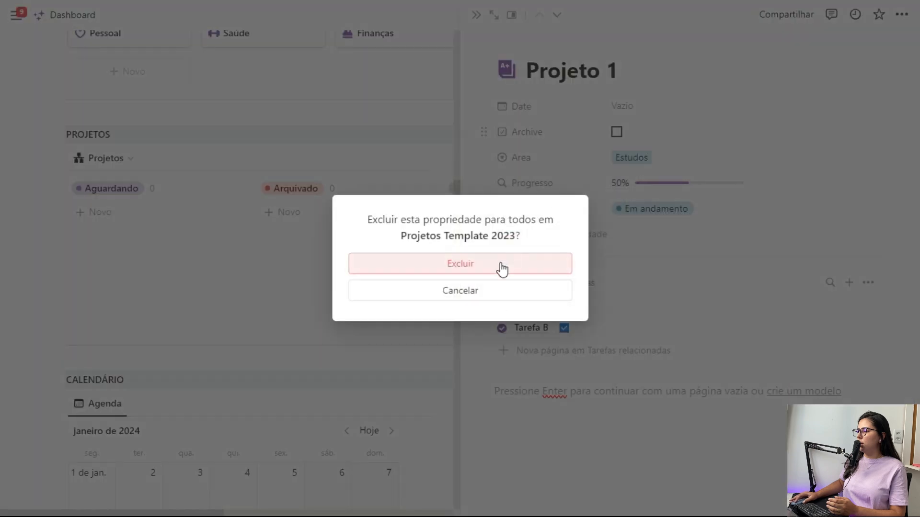
pyautogui.click(501, 267)
pyautogui.click(476, 18)
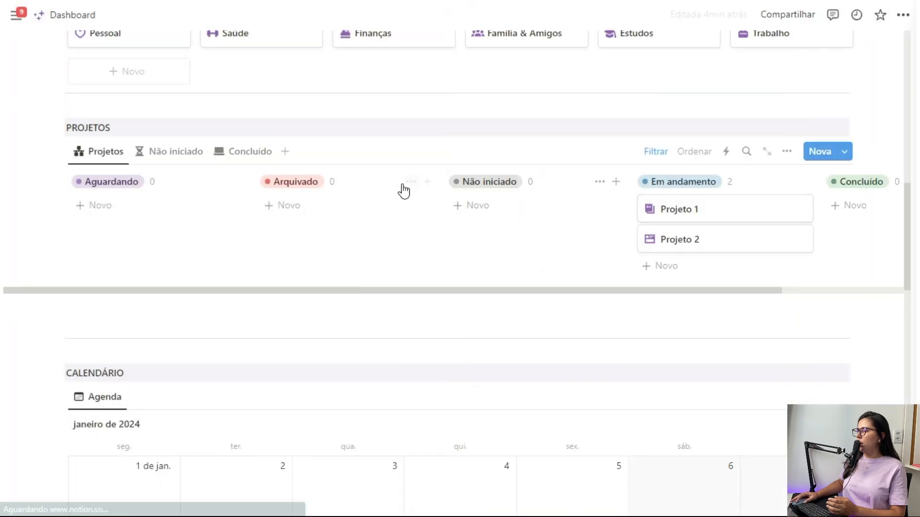
# Step: Show the Date property on the cards of the Projetos board
pyautogui.click(783, 152)
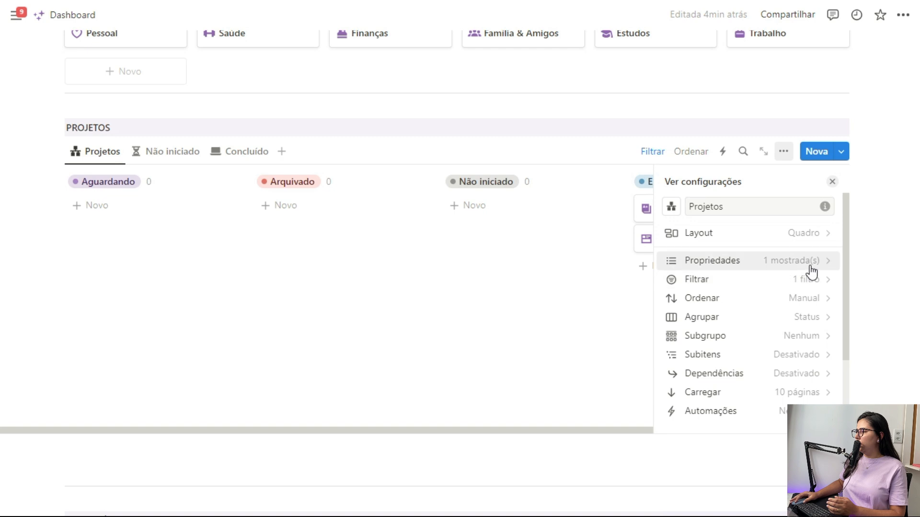
pyautogui.click(810, 261)
pyautogui.click(812, 320)
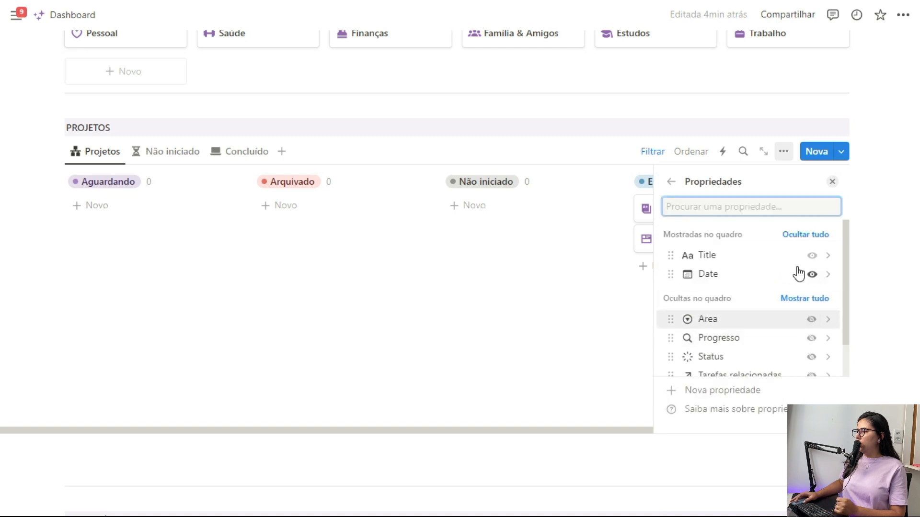
pyautogui.click(832, 182)
# Step: Set Projeto 1's Date to run from 9 January to 1 February 2024, and close the page
pyautogui.click(721, 216)
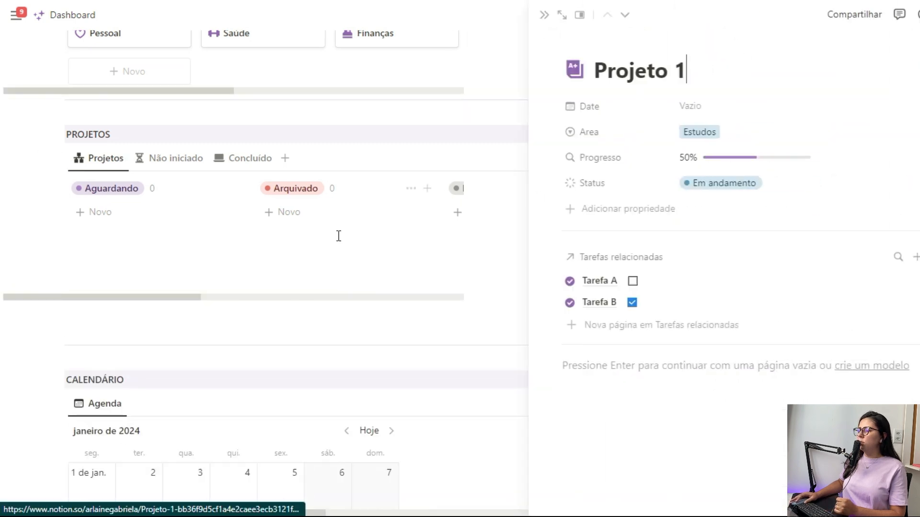
pyautogui.click(623, 106)
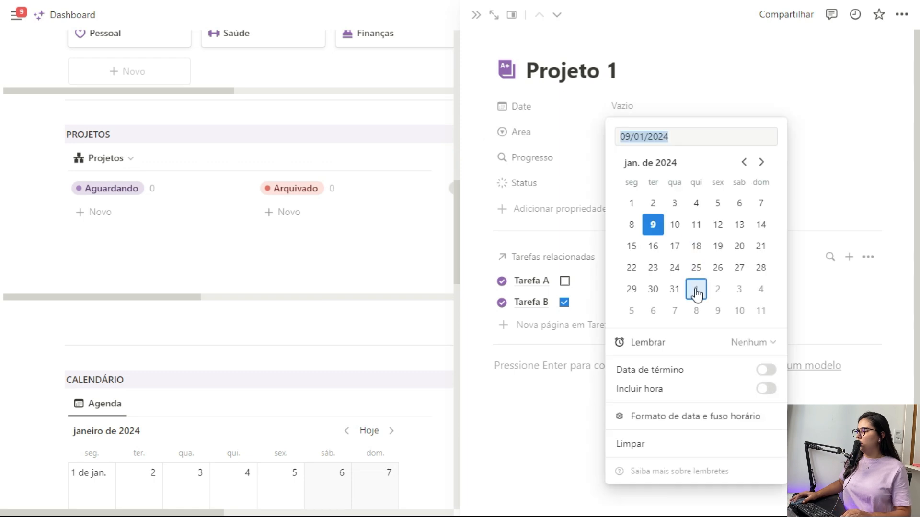
pyautogui.click(696, 291)
pyautogui.click(841, 148)
pyautogui.click(477, 15)
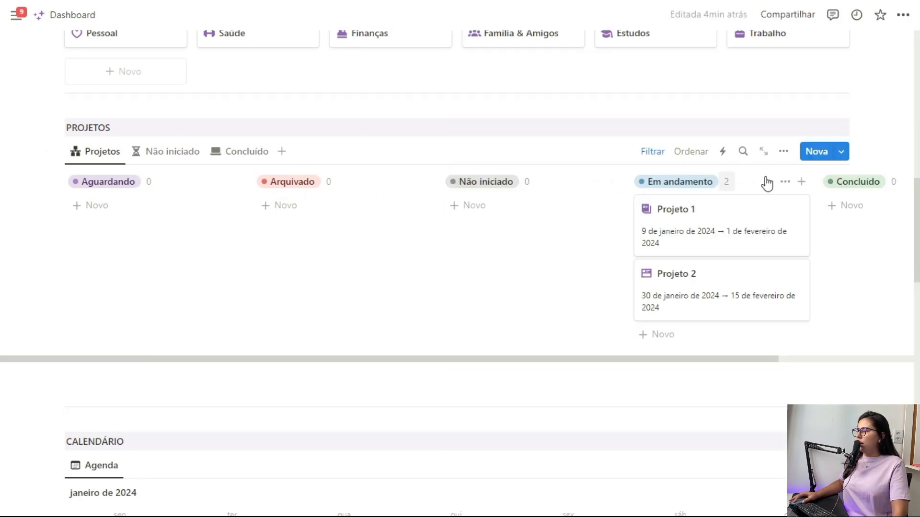
# Step: Set the Projetos board's group sorting to Manual and order the groups Não iniciado, Em andamento, Aguardando, Concluído, Arquivado
pyautogui.click(784, 153)
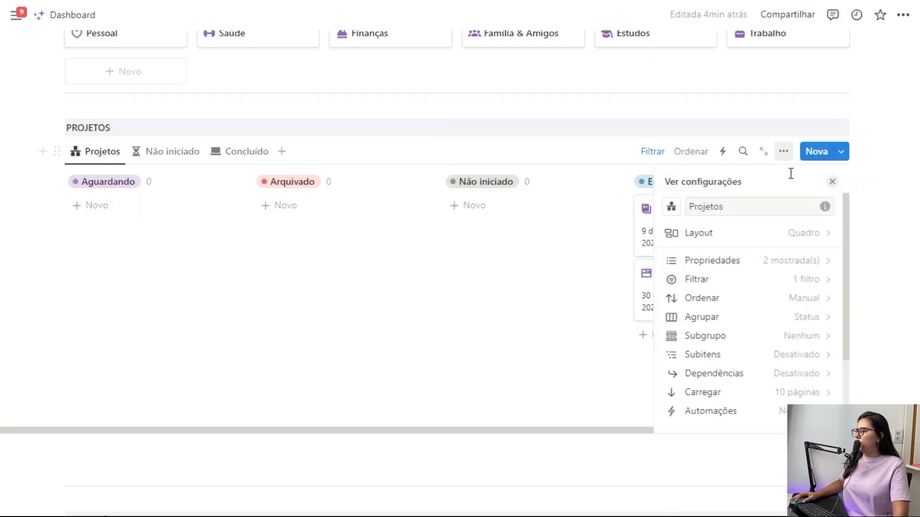
pyautogui.click(720, 321)
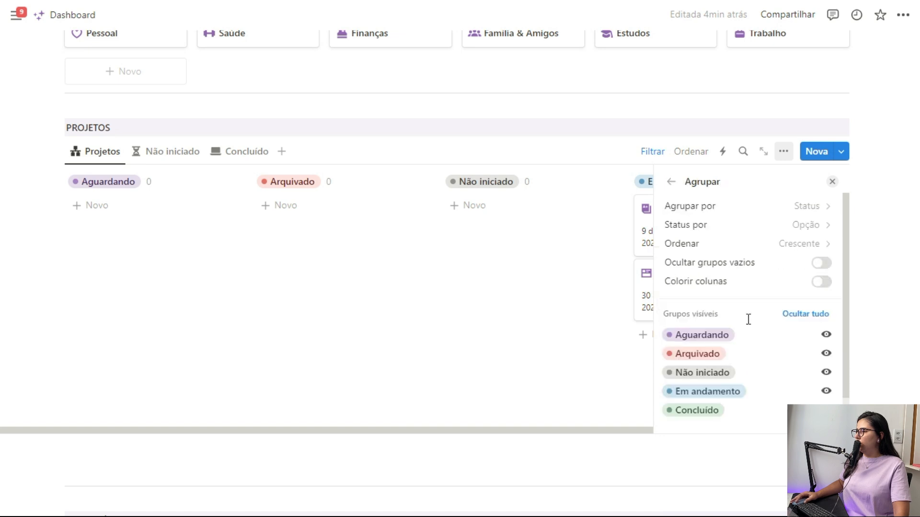
pyautogui.click(810, 244)
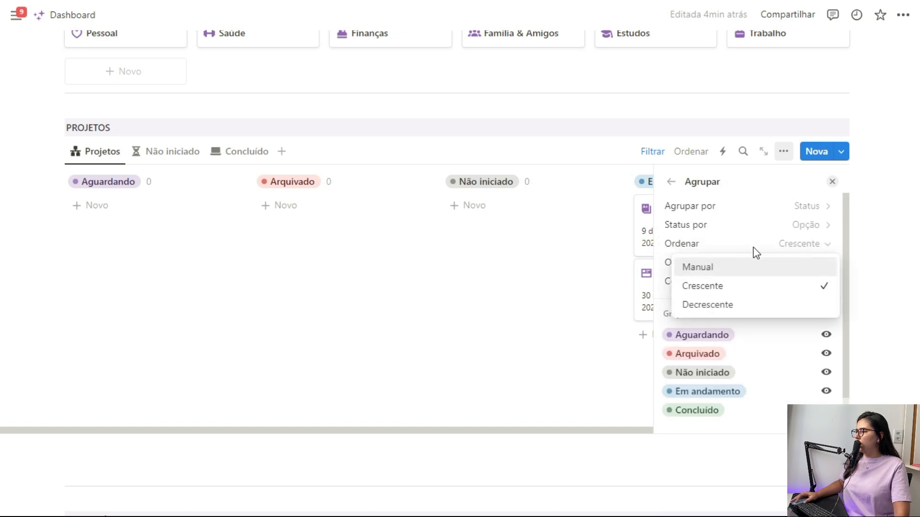
pyautogui.click(729, 269)
pyautogui.scroll(-1, 709, 335)
pyautogui.moveTo(664, 347); pyautogui.dragTo(665, 308)
pyautogui.moveTo(670, 366); pyautogui.dragTo(675, 332)
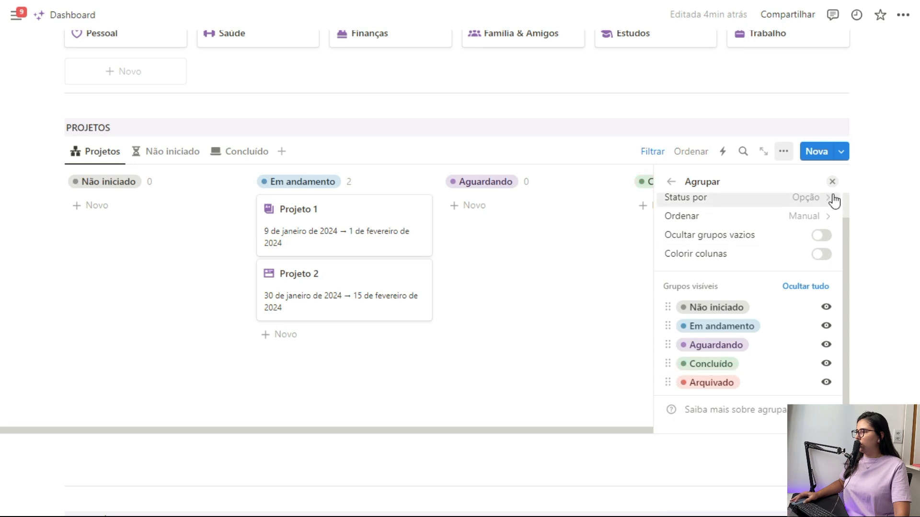
pyautogui.click(833, 181)
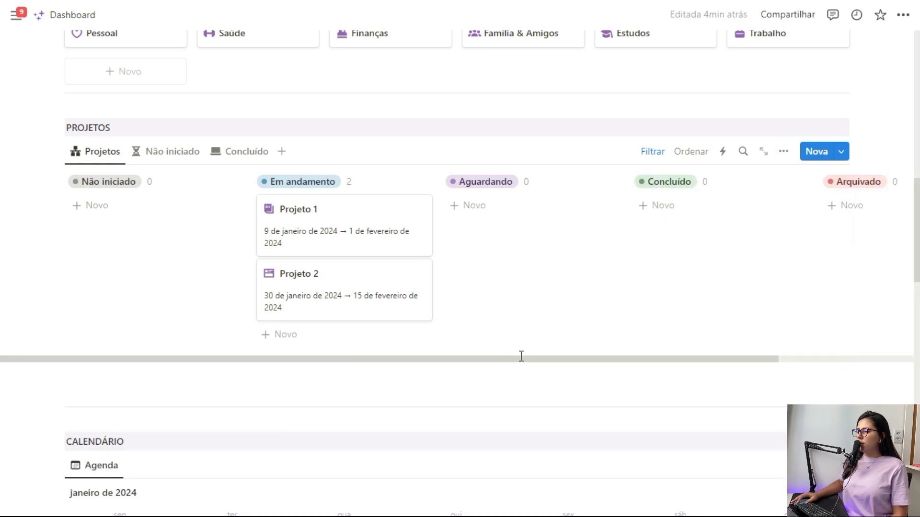
# Step: Hide the Arquivado and Concluído groups on the Projetos board
pyautogui.moveTo(524, 360); pyautogui.dragTo(671, 360)
pyautogui.click(820, 182)
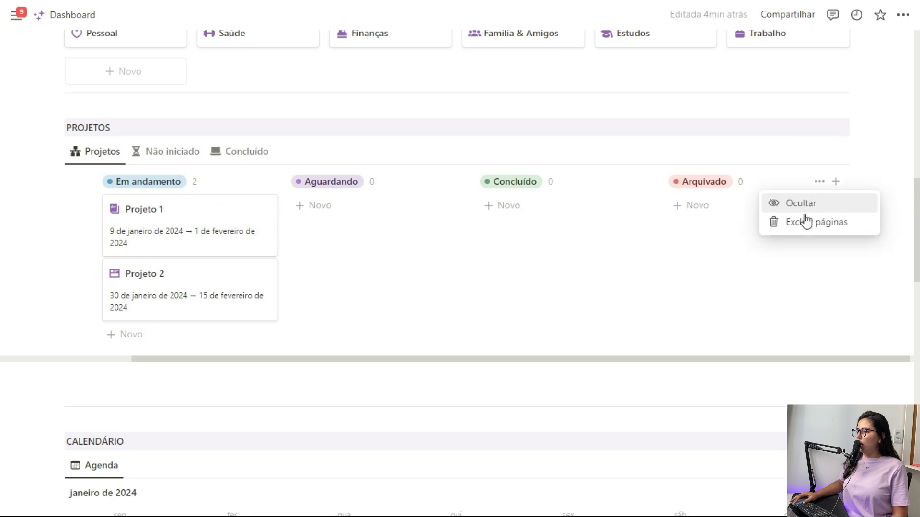
pyautogui.click(807, 205)
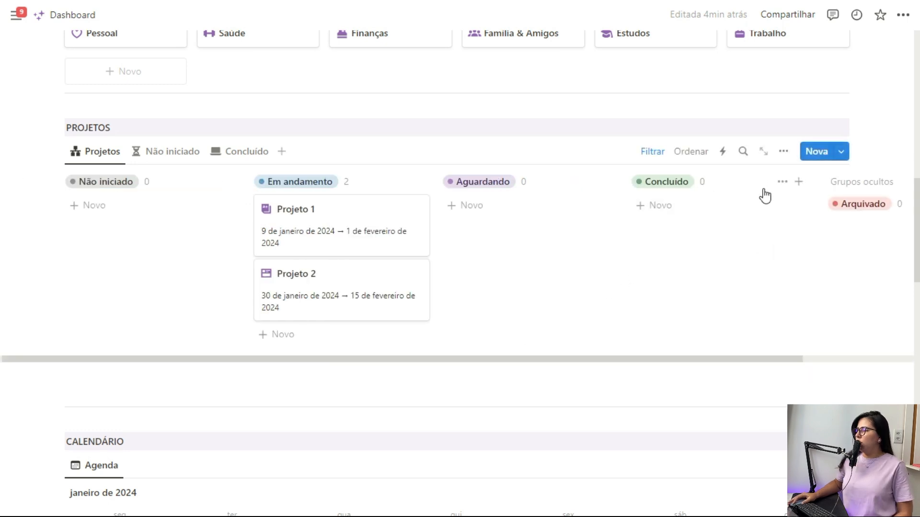
pyautogui.click(781, 183)
pyautogui.click(765, 205)
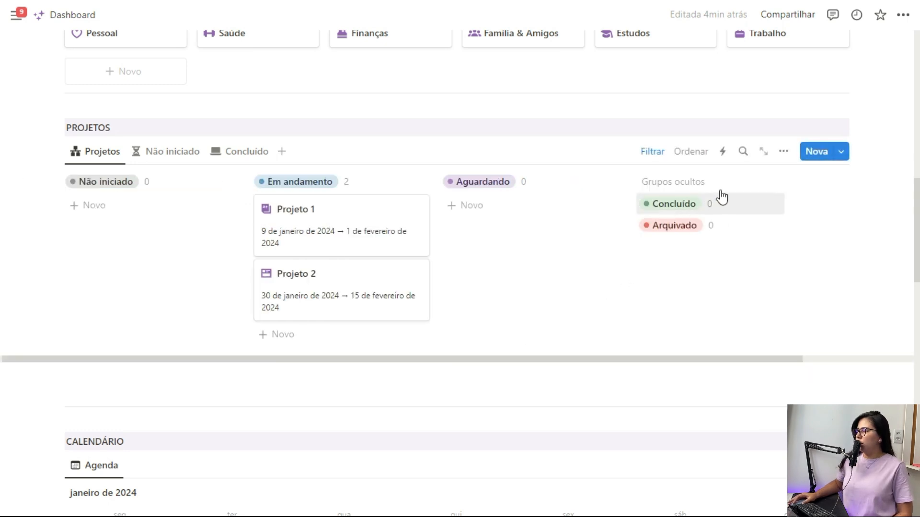
# Step: Move Projeto 1 from Em andamento into the hidden Concluído group, and check that group's contents
pyautogui.moveTo(377, 209); pyautogui.dragTo(676, 210)
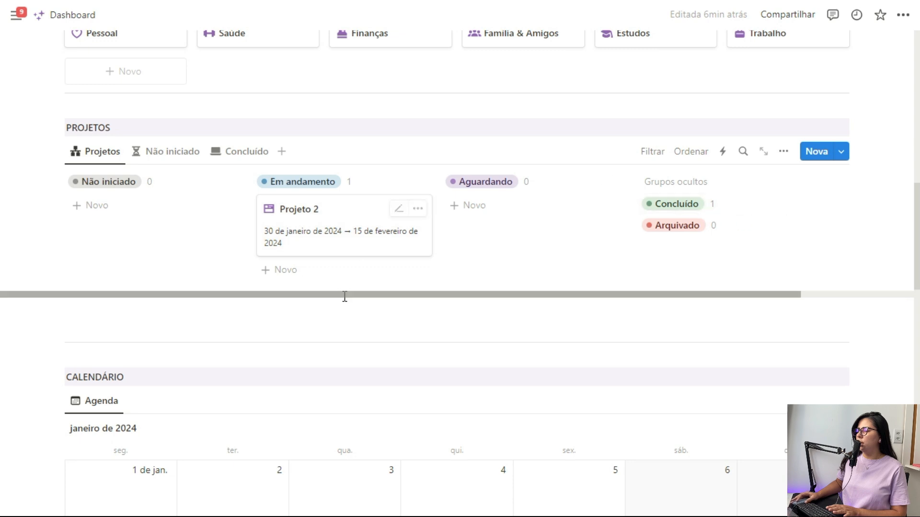
pyautogui.click(724, 212)
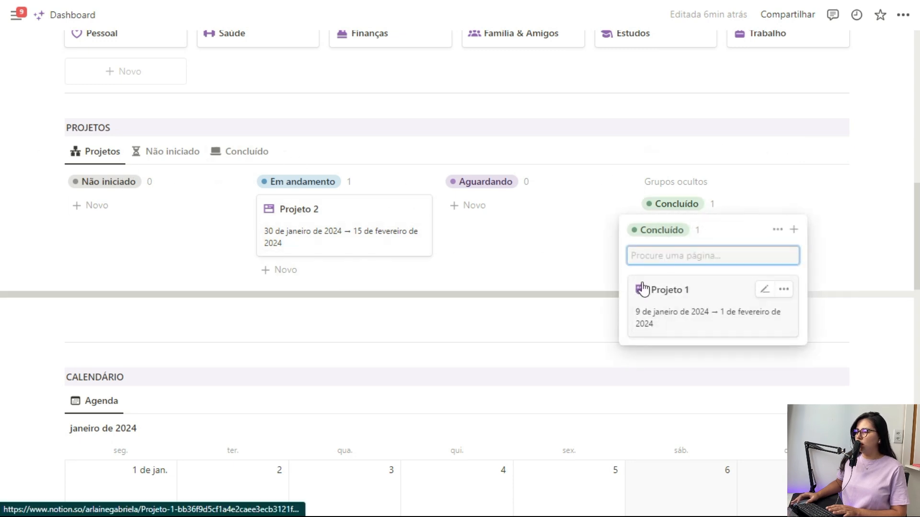
pyautogui.click(595, 197)
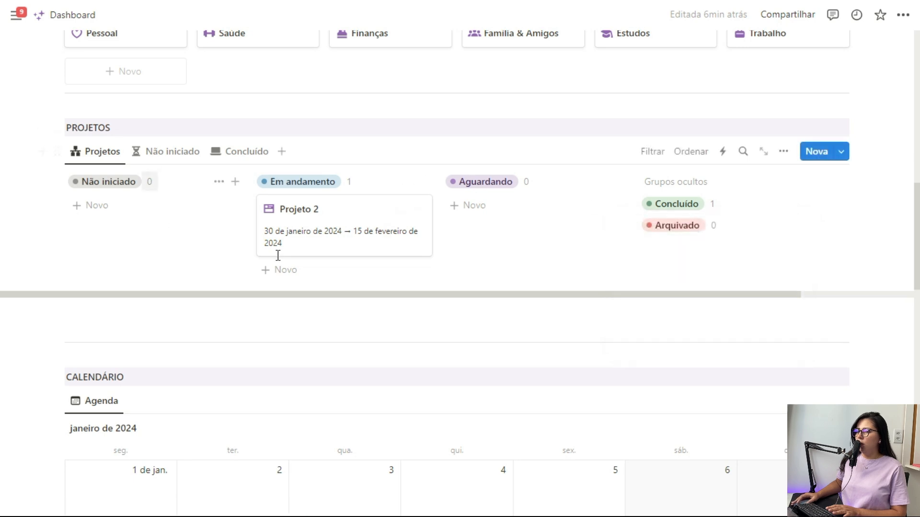
# Step: Delete the Não iniciado and Concluído views from the PROJETOS section, keeping only the Projetos view
pyautogui.click(181, 158)
pyautogui.click(177, 159)
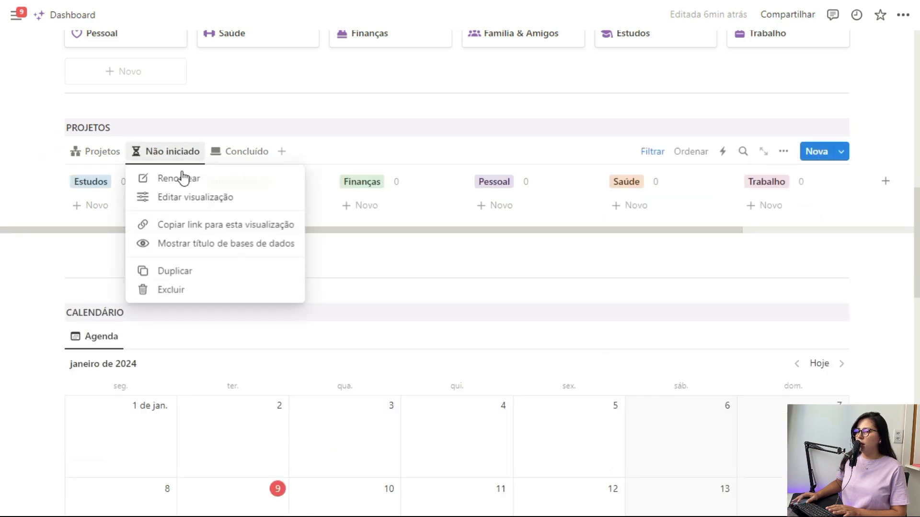
pyautogui.click(205, 290)
pyautogui.click(396, 263)
pyautogui.click(173, 155)
pyautogui.click(173, 154)
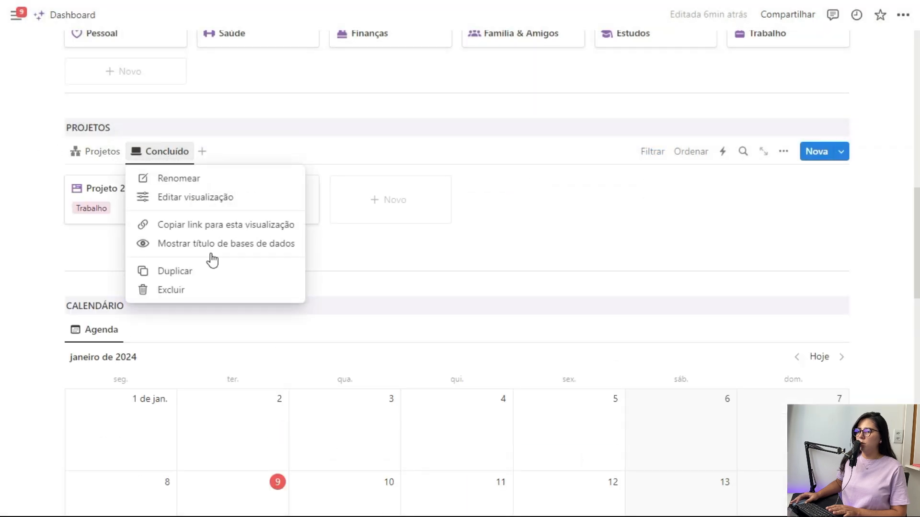
pyautogui.click(201, 289)
pyautogui.click(382, 256)
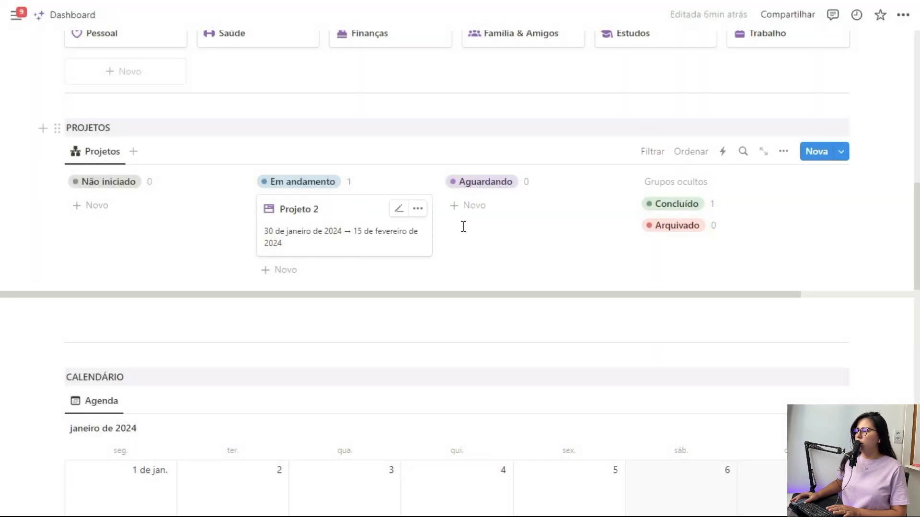
# Step: Turn off the vertical lines in the layout of the Curadoria table under ANOTAÇÕES
pyautogui.scroll(8, 575, 260)
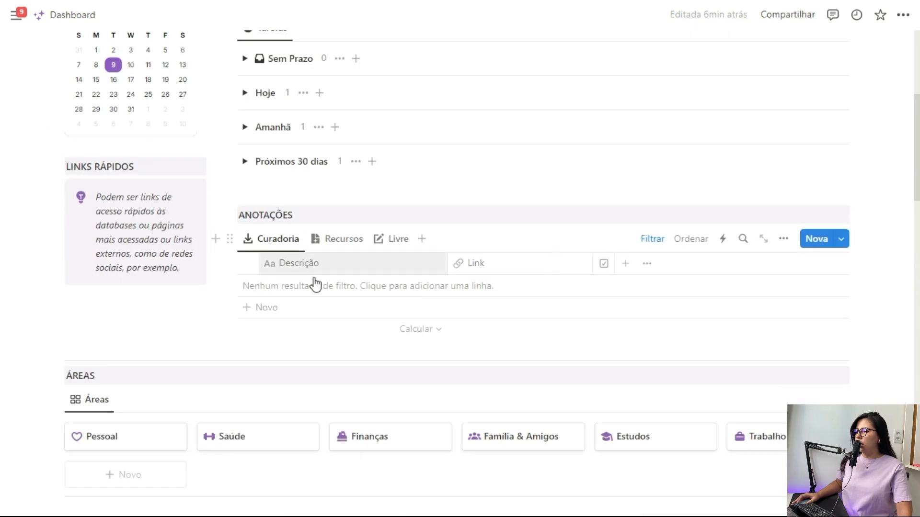
pyautogui.click(783, 239)
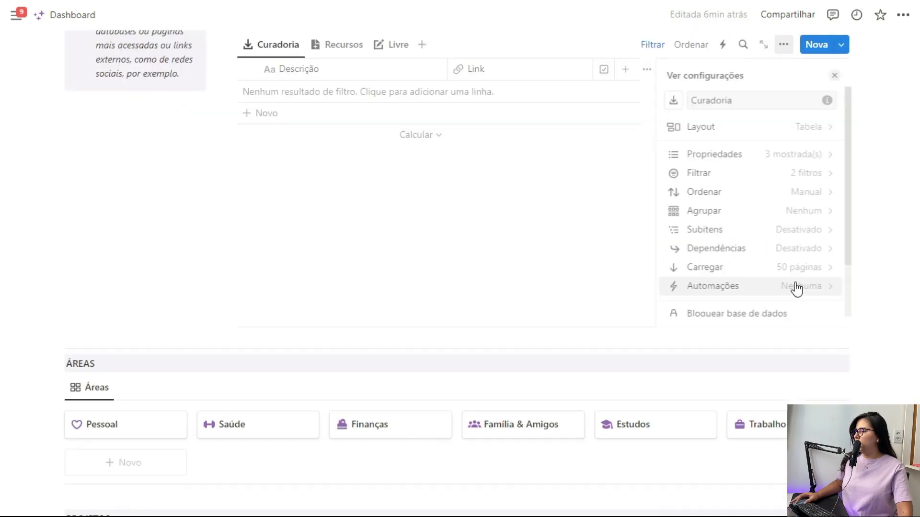
pyautogui.click(819, 131)
pyautogui.click(822, 259)
pyautogui.press('Escape')
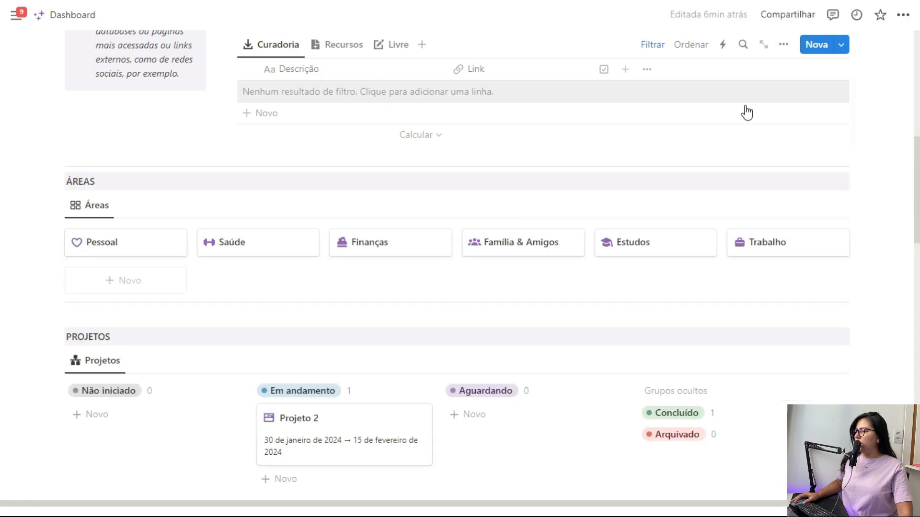
# Step: Examine the quick-capture buttons in the 2024 page's toggle and on its Controle Financeiro page, and return to the 2024 page
pyautogui.scroll(4, 427, 183)
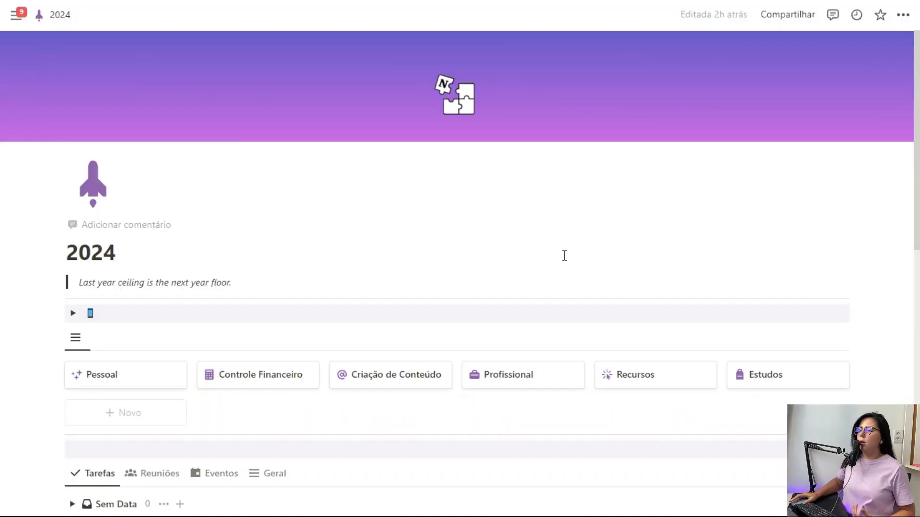
pyautogui.scroll(-3, 382, 201)
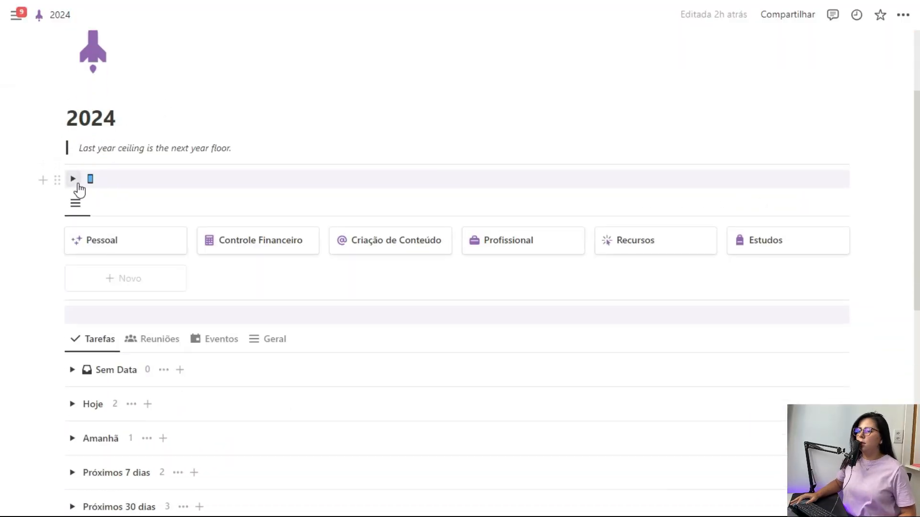
pyautogui.click(74, 179)
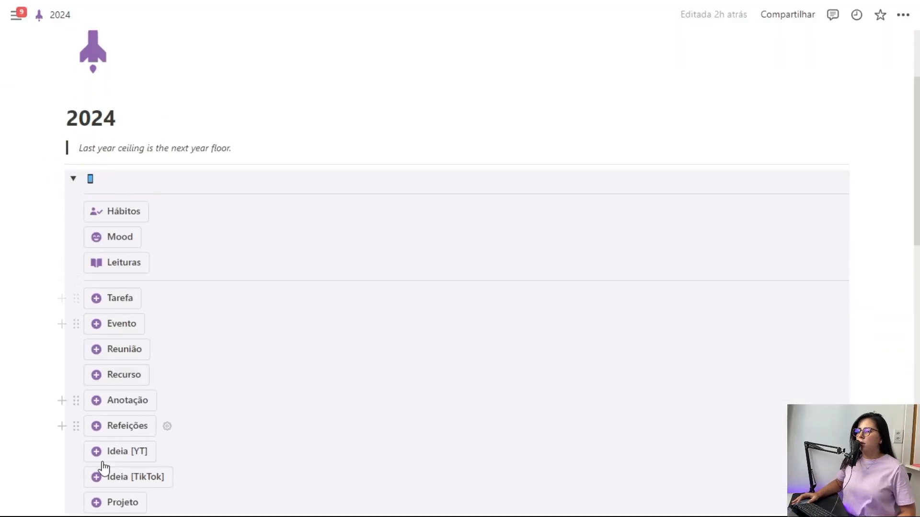
pyautogui.scroll(-2, 120, 167)
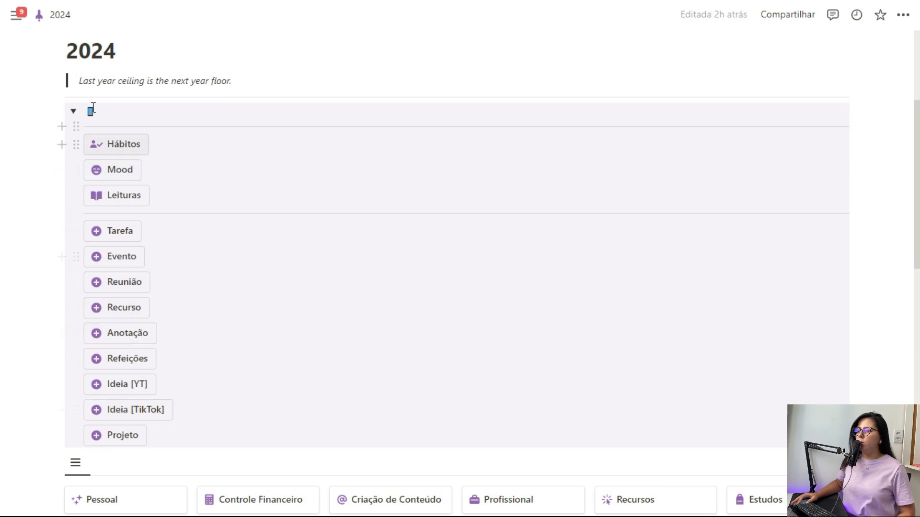
pyautogui.click(74, 113)
pyautogui.scroll(5, 311, 167)
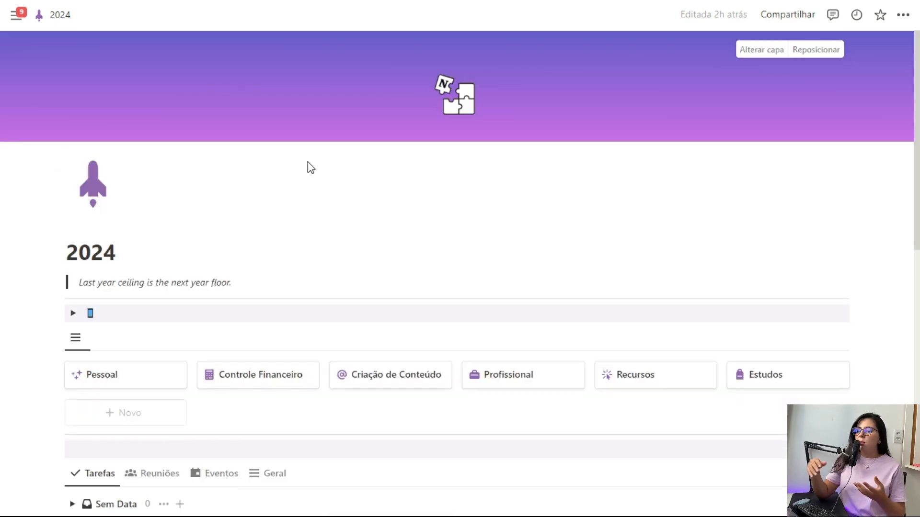
pyautogui.click(247, 379)
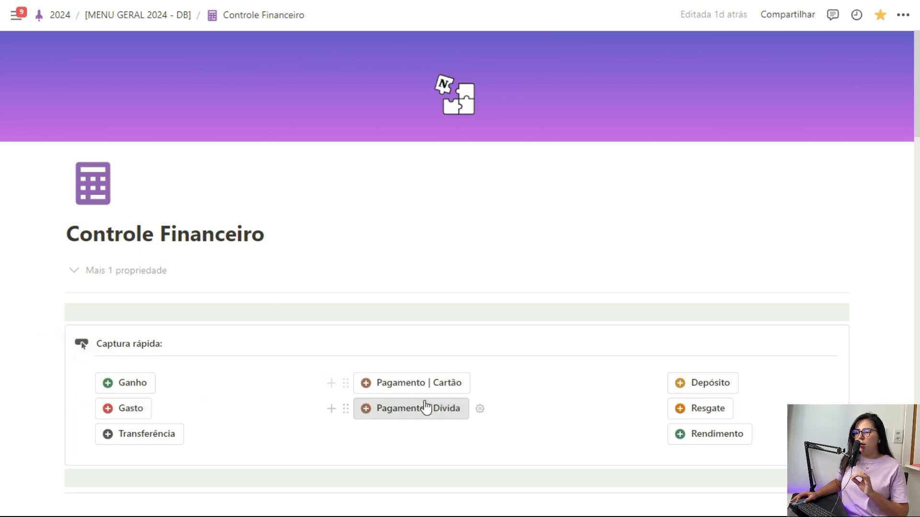
pyautogui.click(61, 17)
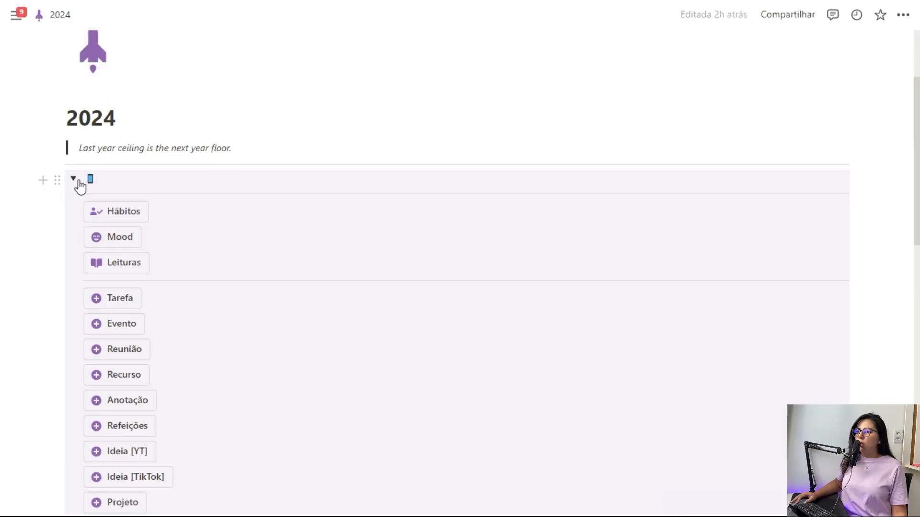
# Step: Collapse the quick-capture toggle on the 2024 page and examine the page's area menu, task groups and project cards
pyautogui.click(78, 182)
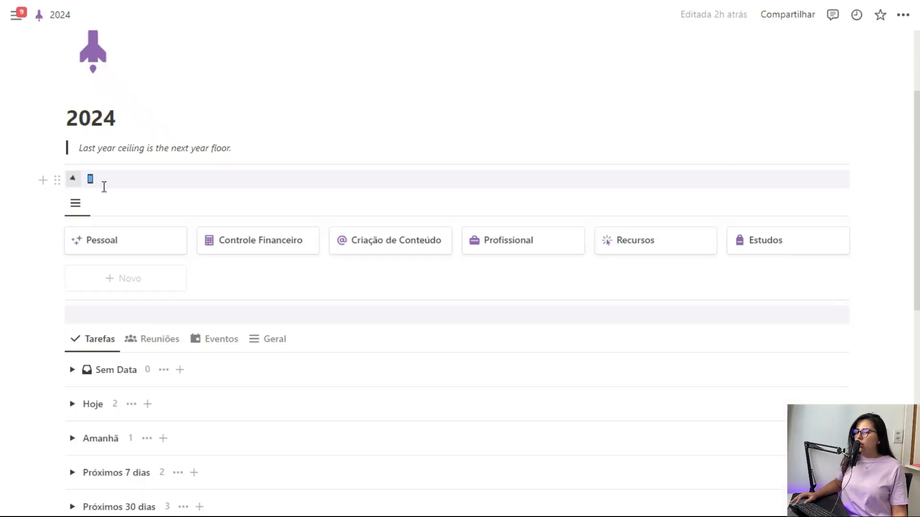
pyautogui.scroll(3, 304, 187)
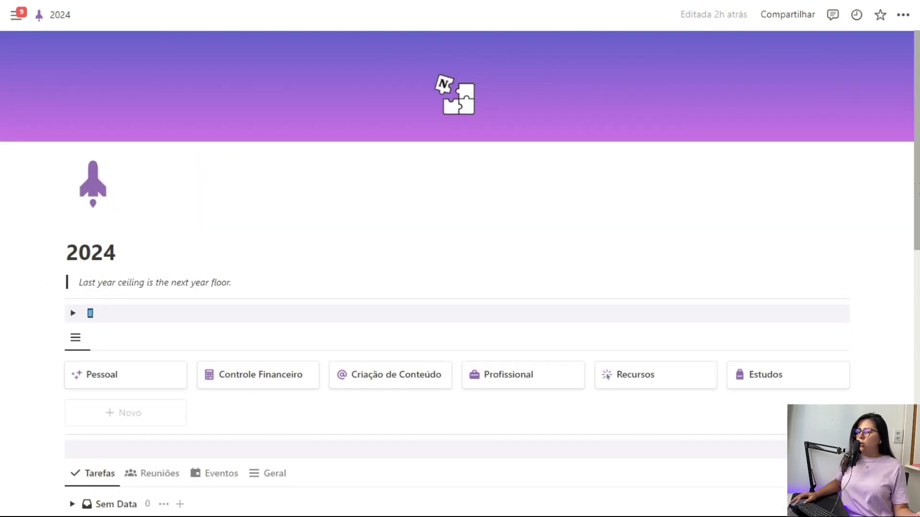
pyautogui.scroll(-3, 460, 268)
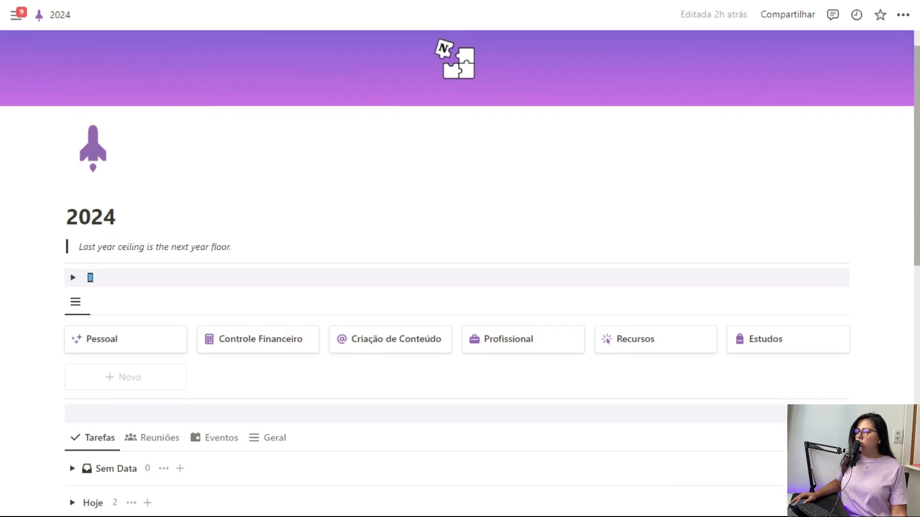
pyautogui.scroll(-6, 460, 268)
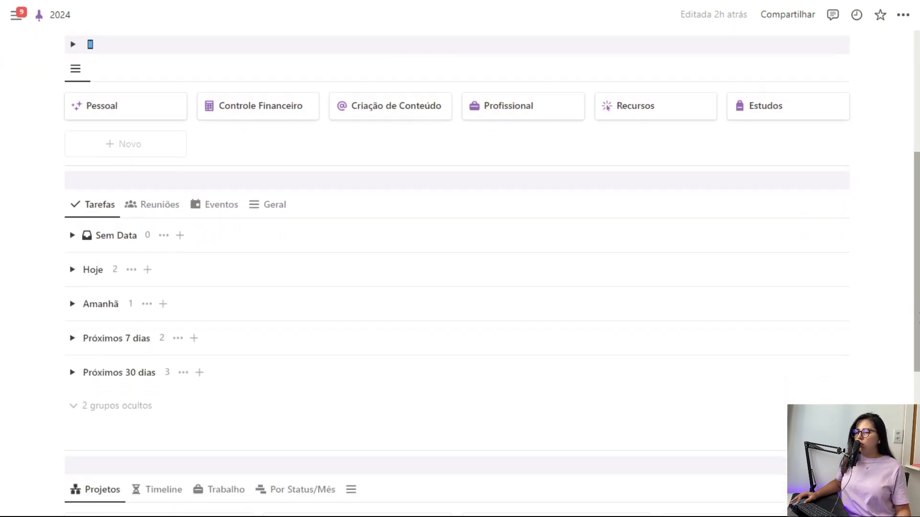
pyautogui.scroll(-2, 460, 268)
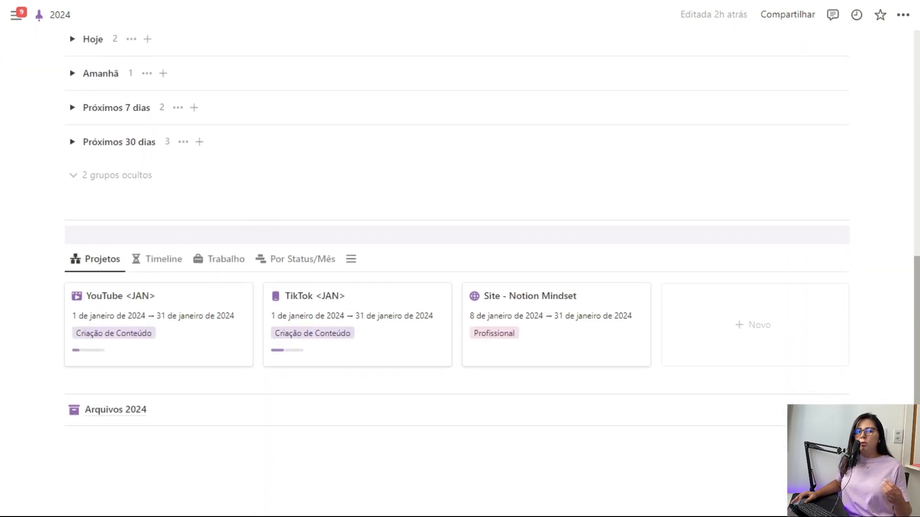
pyautogui.scroll(1, 460, 268)
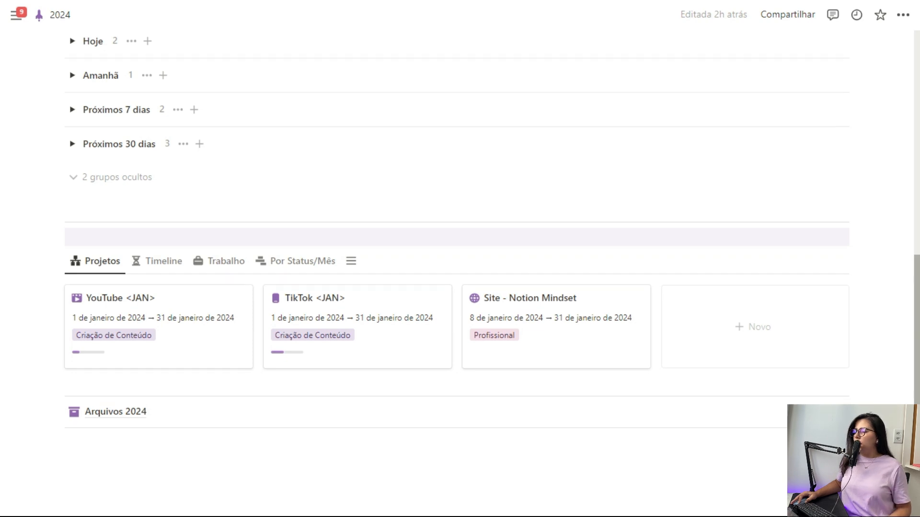
pyautogui.scroll(1, 770, 384)
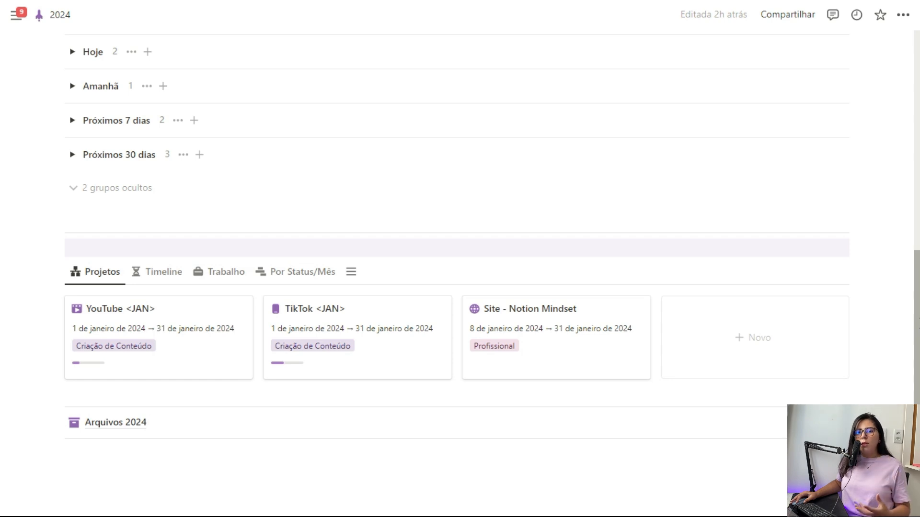
pyautogui.scroll(9, 460, 259)
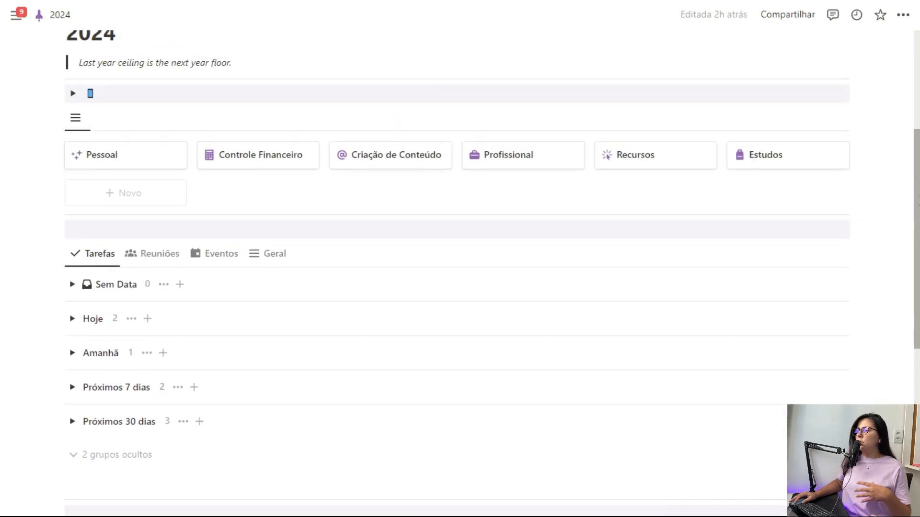
pyautogui.scroll(2, 742, 165)
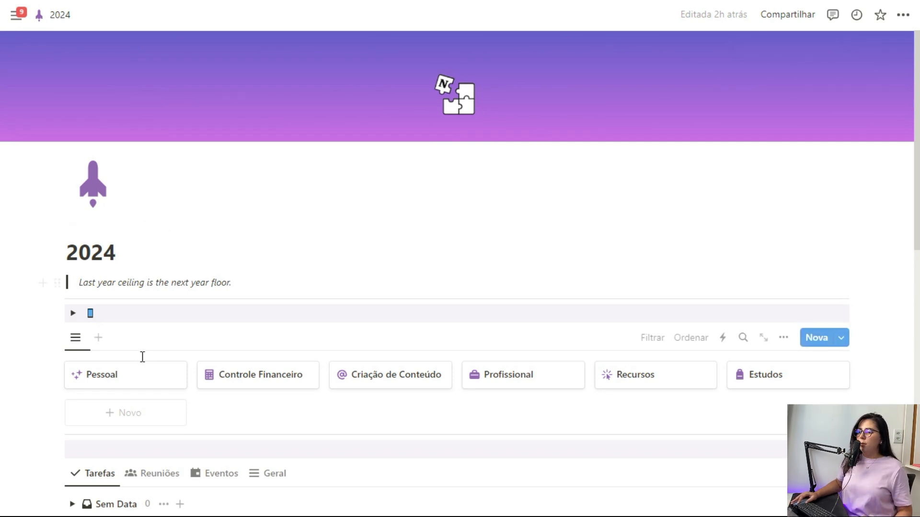
# Step: Open the Pessoal page from the 2024 area menu and look over its gallery of sub-pages
pyautogui.click(131, 384)
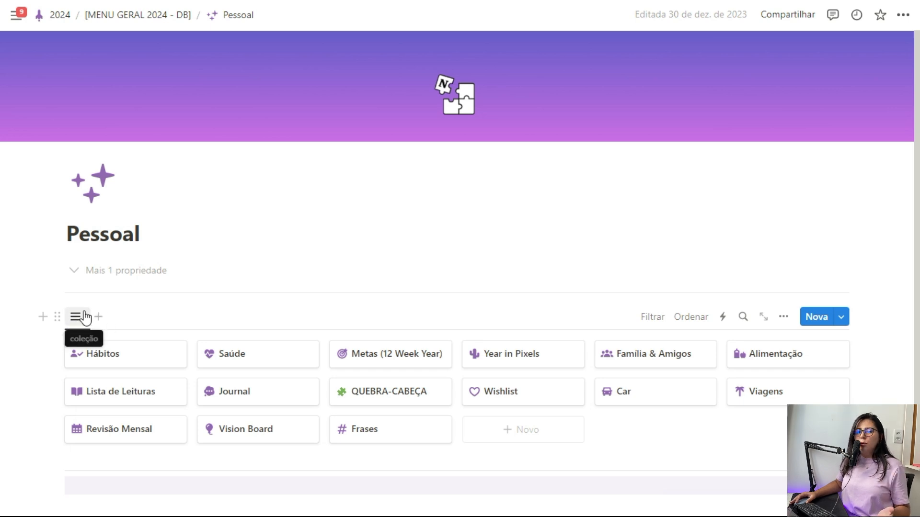
pyautogui.scroll(-3, 273, 307)
pyautogui.scroll(2, 427, 232)
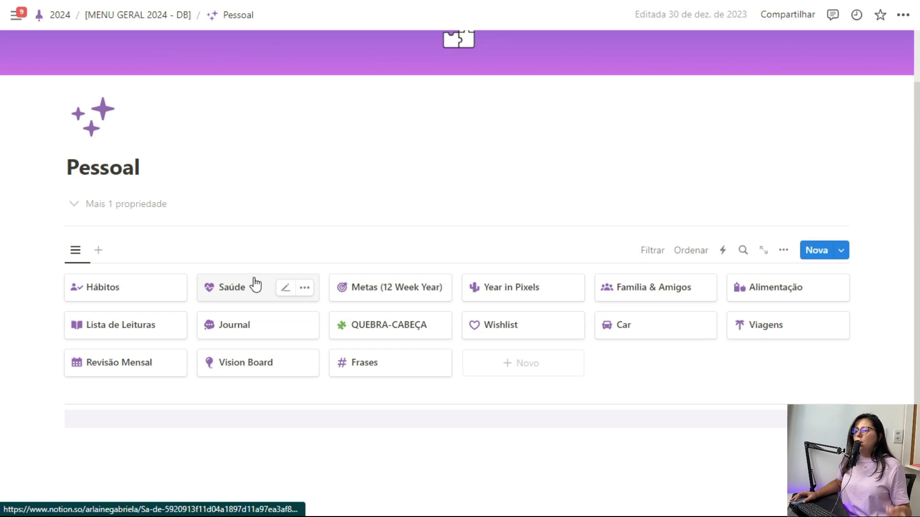
# Step: Open the Hábitos page, examine the daily checkbox columns of the Meus Hábitos table, and return to the 2024 page
pyautogui.click(136, 292)
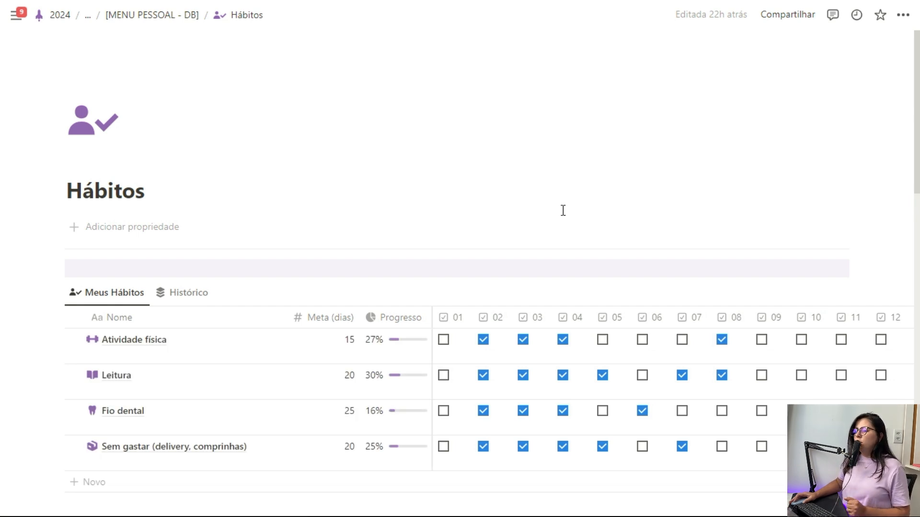
pyautogui.scroll(-2, 563, 211)
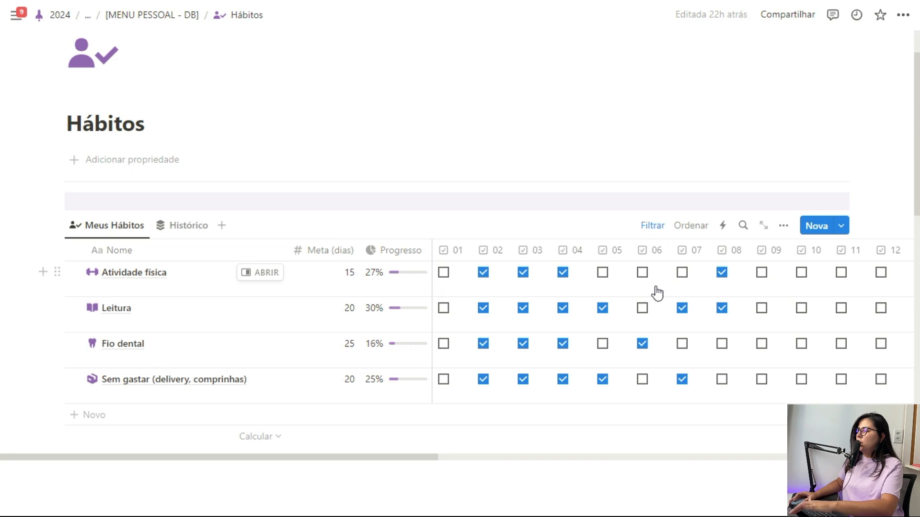
pyautogui.hscroll(15, 657, 292)
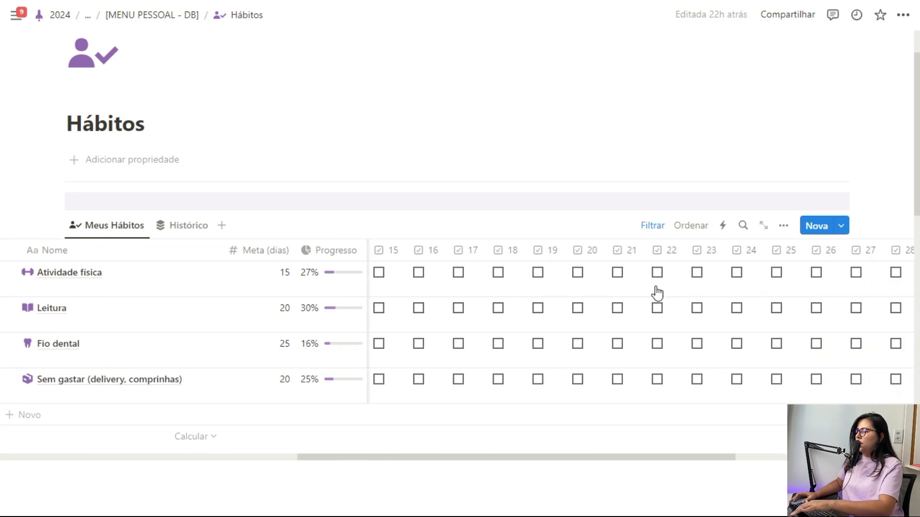
pyautogui.hscroll(-15, 261, 262)
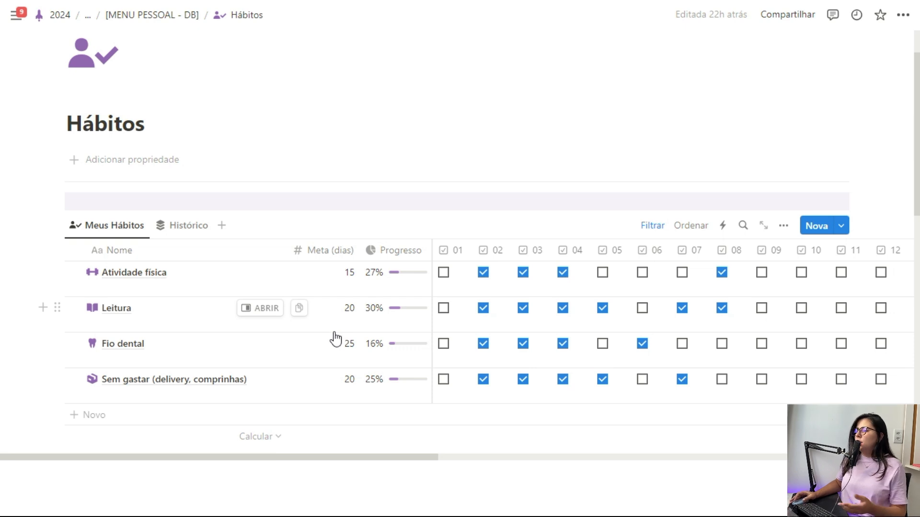
pyautogui.click(132, 14)
pyautogui.click(131, 16)
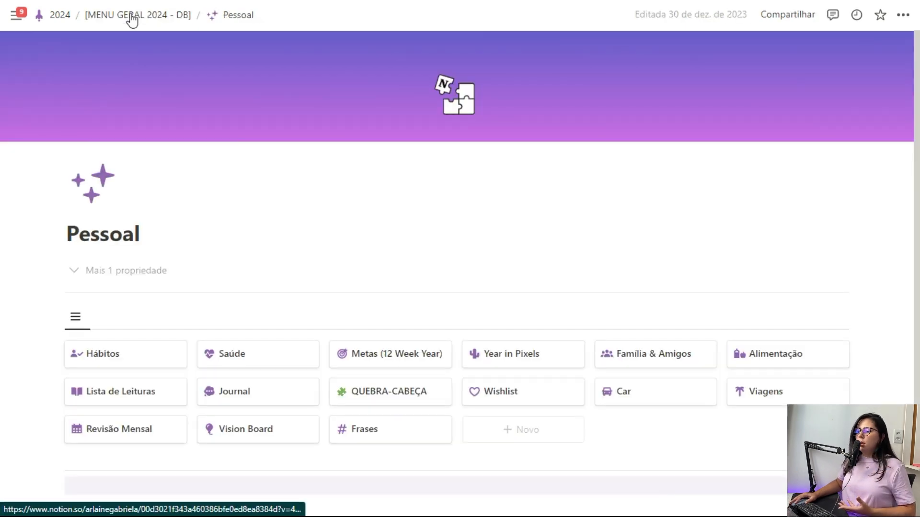
pyautogui.click(65, 15)
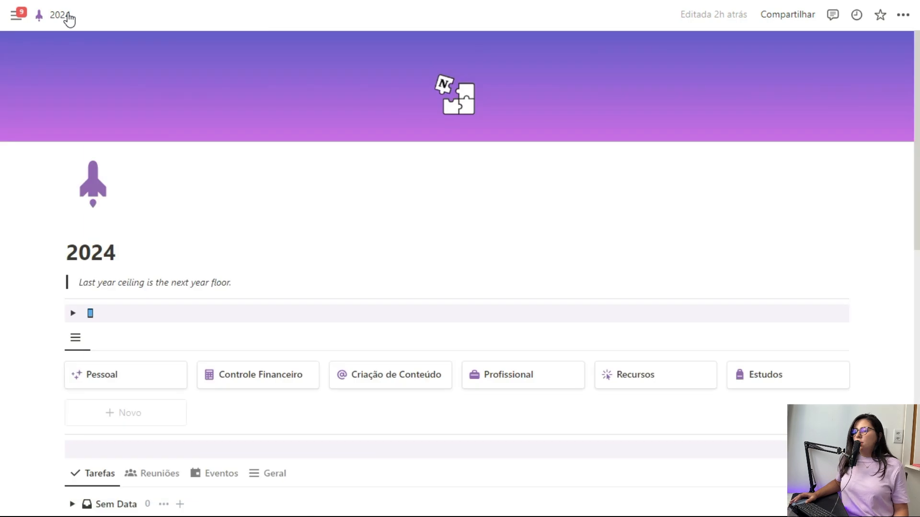